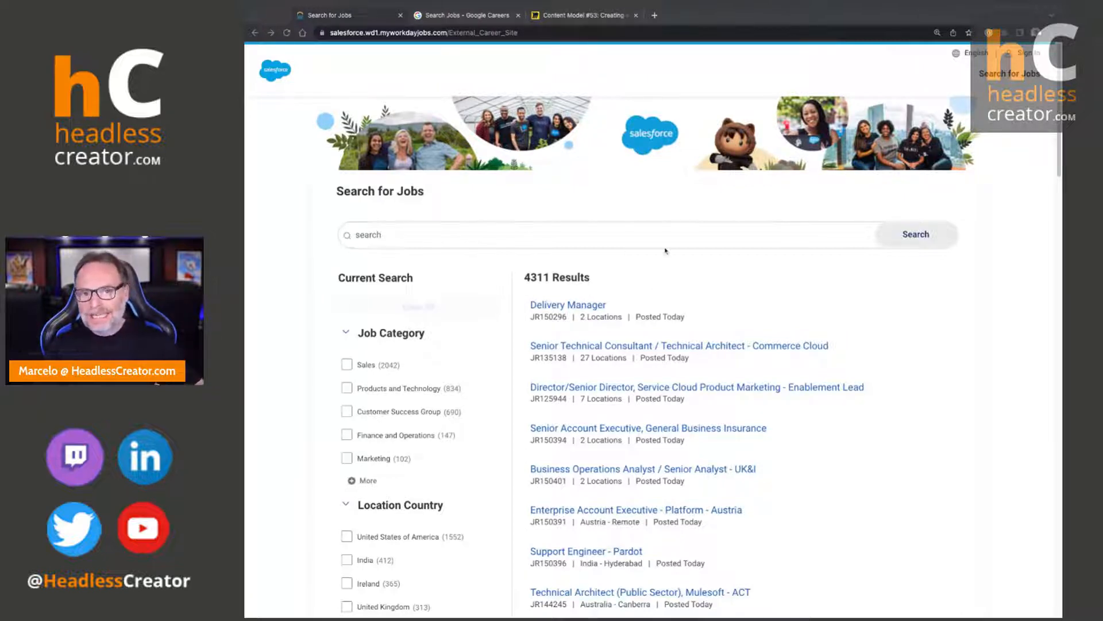
# Look over the Google Careers and Salesforce job search pages, and examine the Sales Force Jobs and Google Jobs frames on the Miro board
pyautogui.click(439, 8)
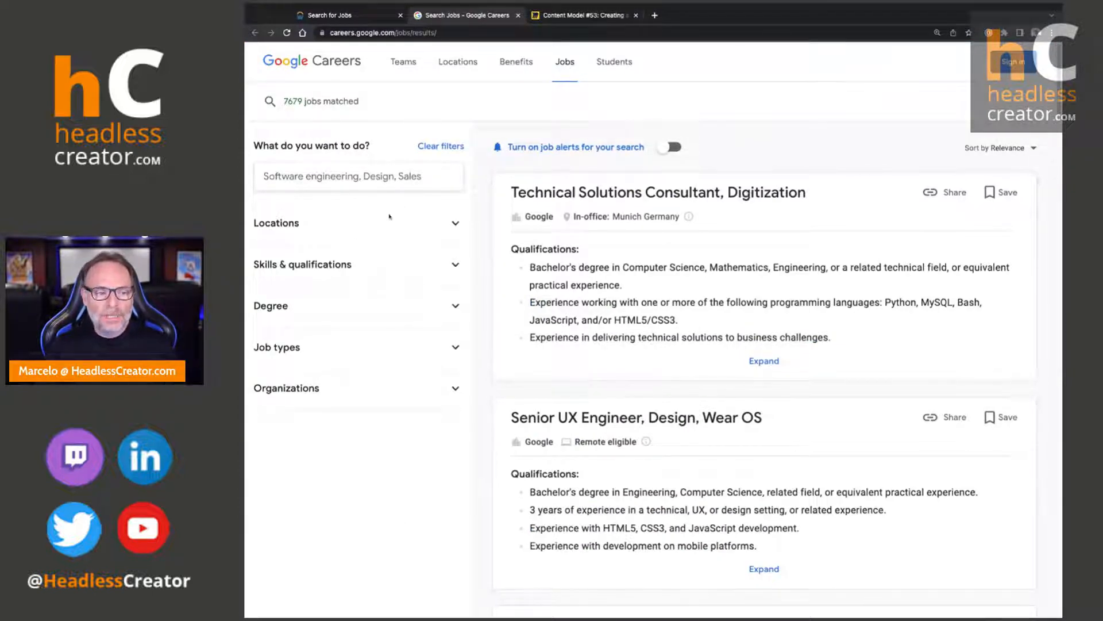
pyautogui.click(350, 15)
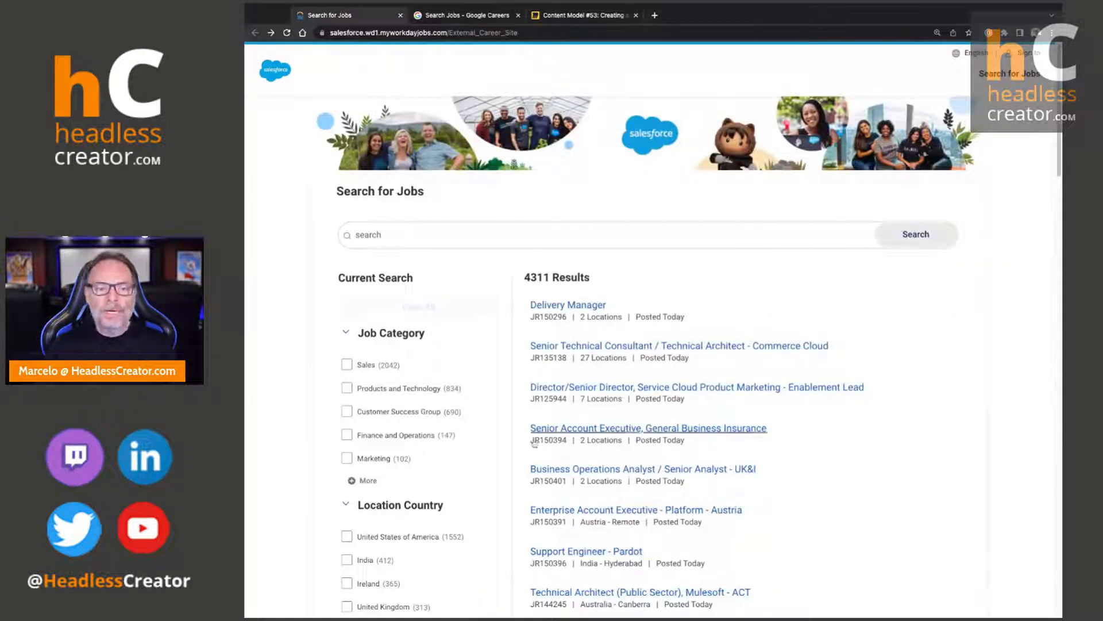
pyautogui.click(569, 15)
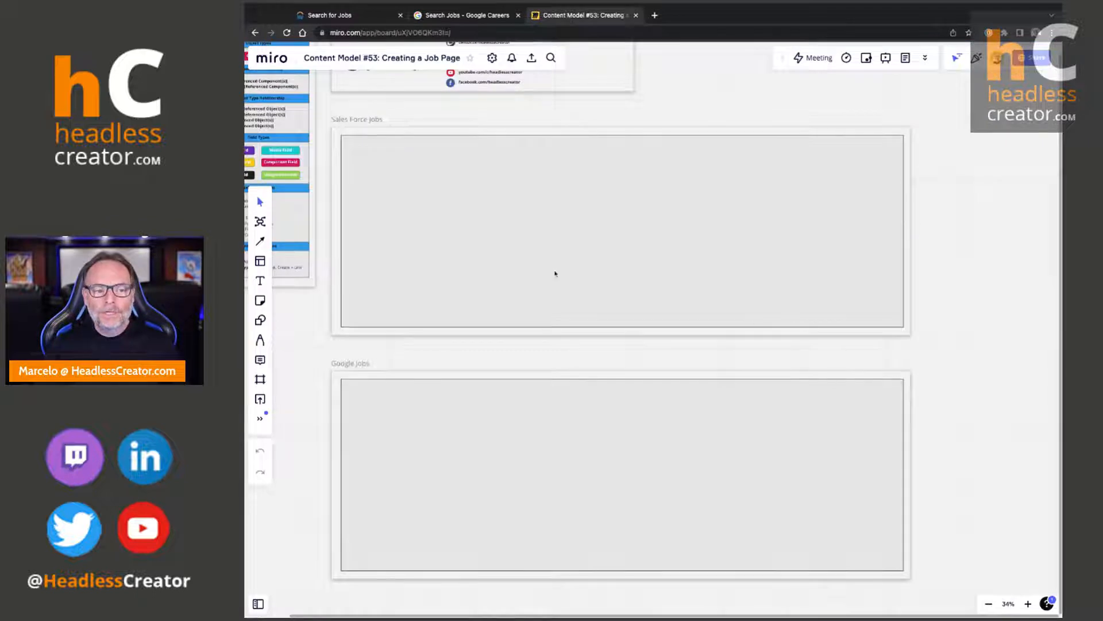
pyautogui.scroll(5, 566, 270)
pyautogui.scroll(-5, 550, 263)
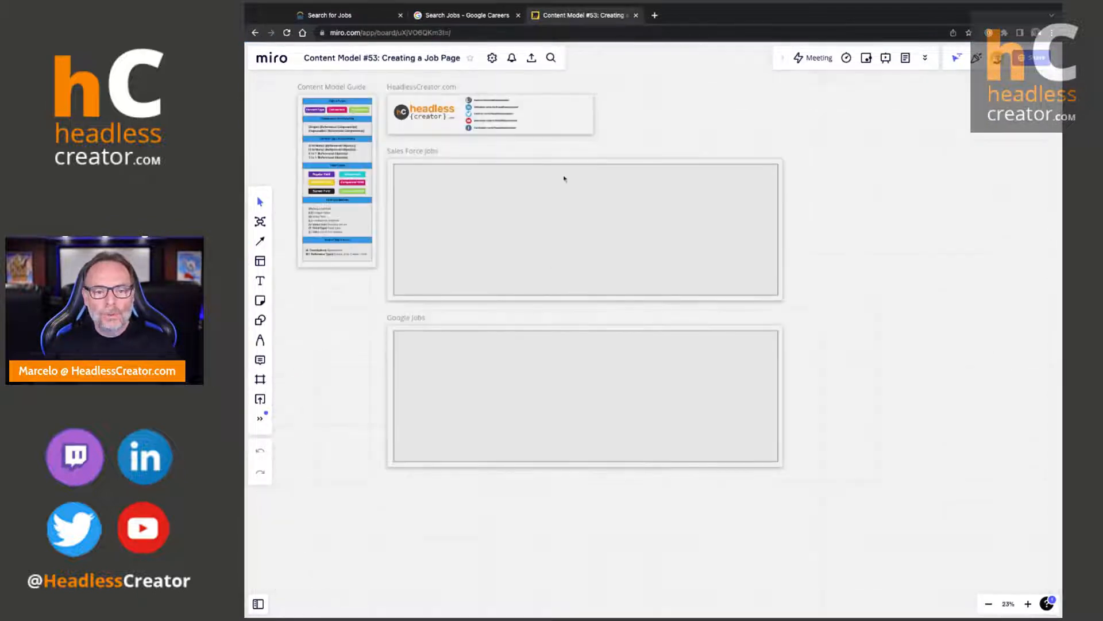
pyautogui.scroll(3, 776, 293)
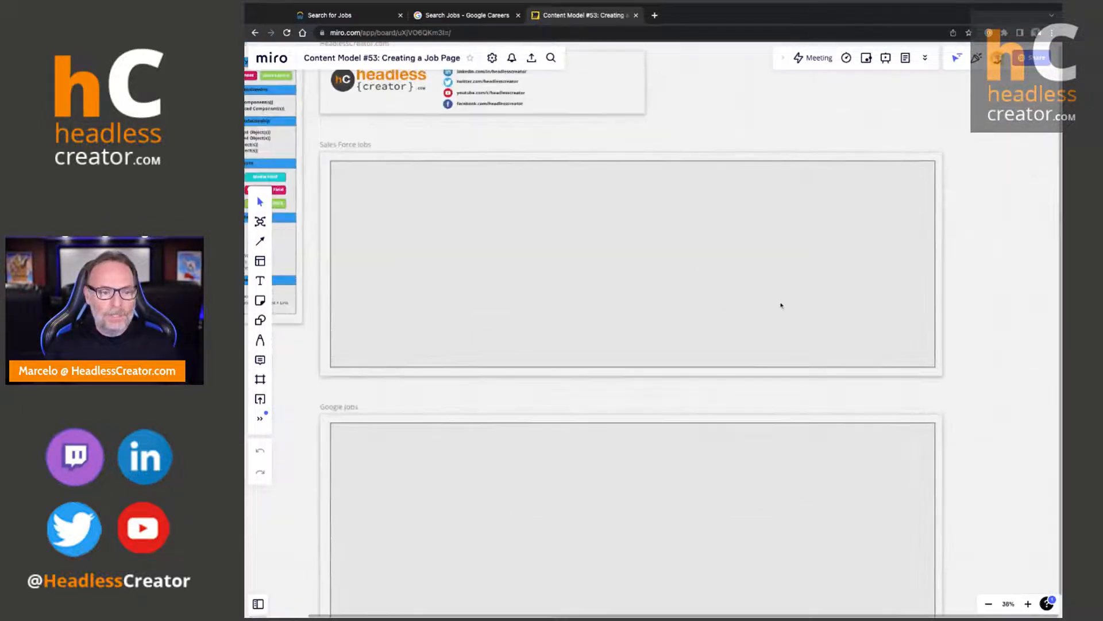
pyautogui.scroll(-2, 522, 268)
pyautogui.scroll(2, 675, 320)
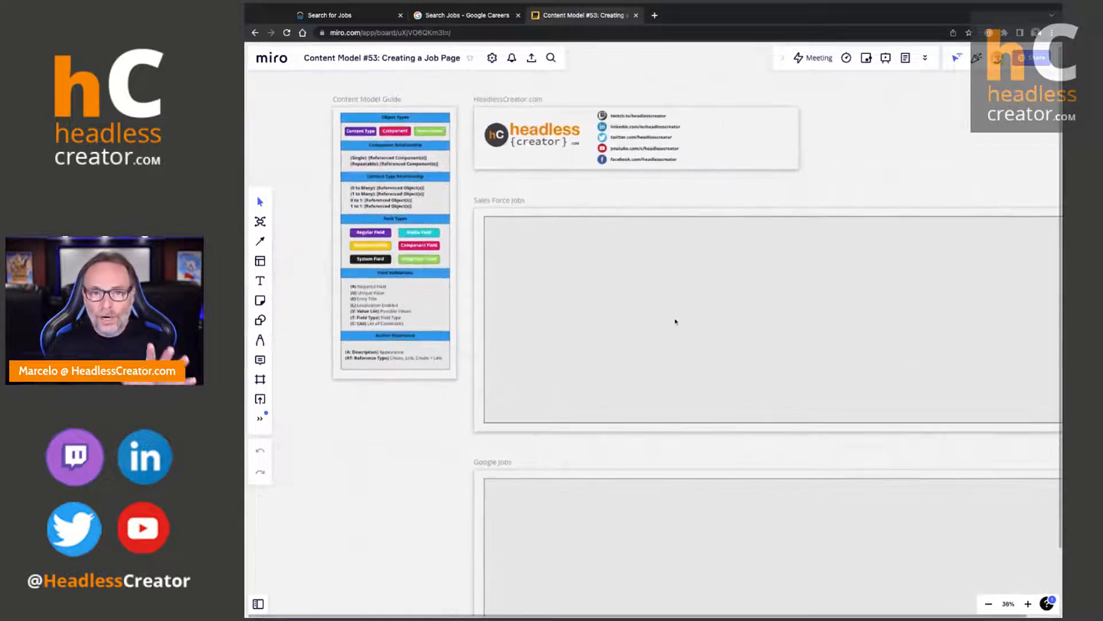
pyautogui.scroll(2, 675, 320)
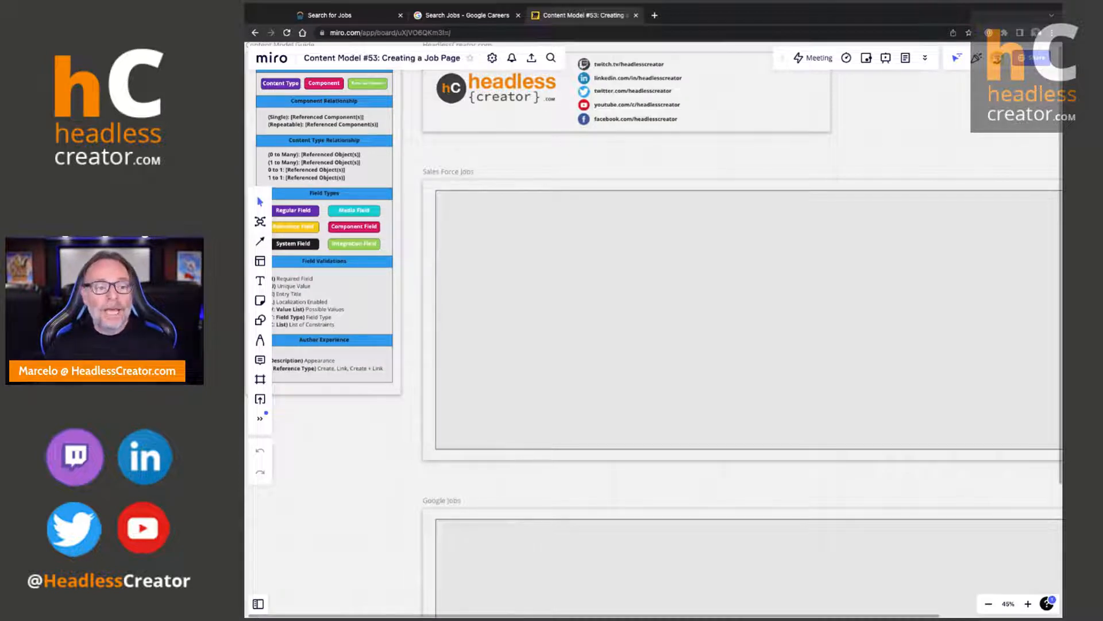
# Examine the Salesforce job search page's filters: Job Category, Location Country, Locations, Job Type and Full/Part-time
pyautogui.click(343, 16)
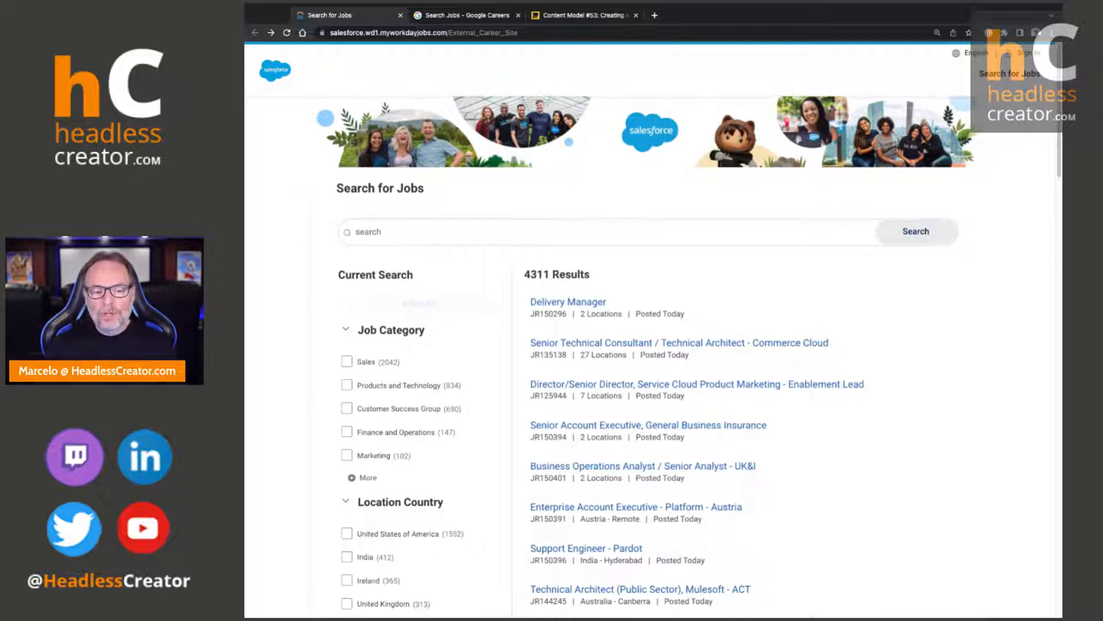
pyautogui.scroll(-2, 734, 264)
pyautogui.scroll(-3, 733, 264)
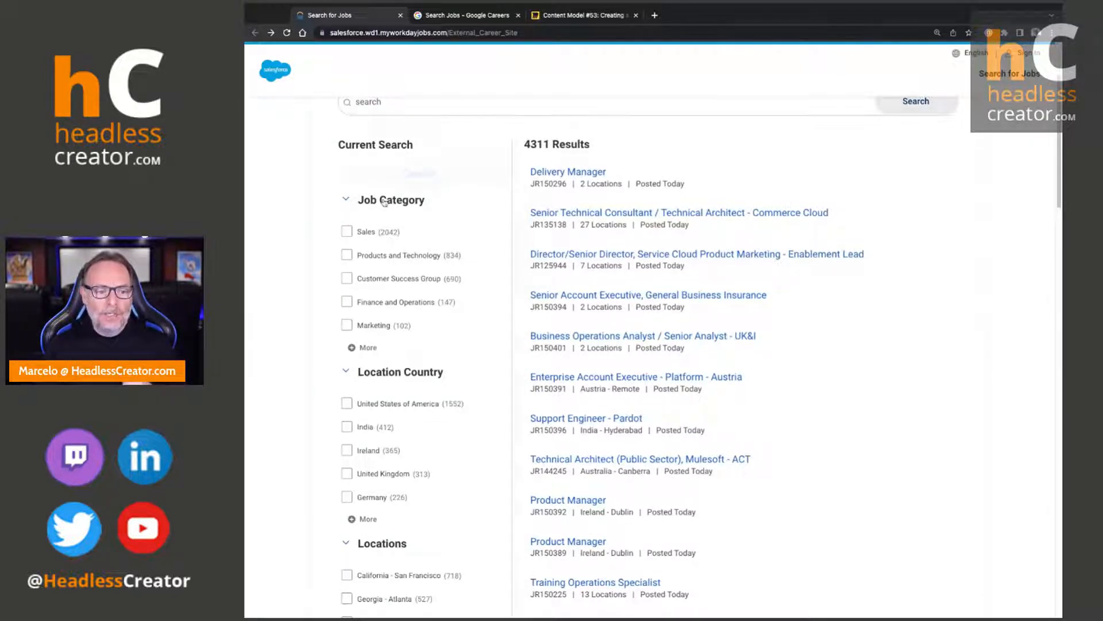
pyautogui.scroll(-5, 369, 245)
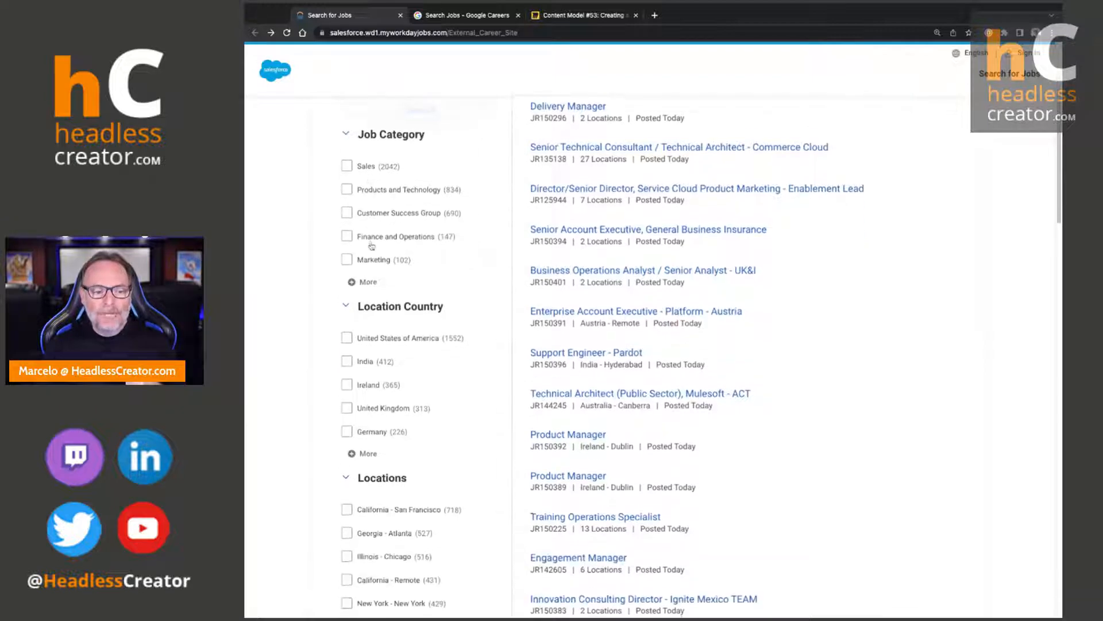
pyautogui.scroll(-1, 402, 289)
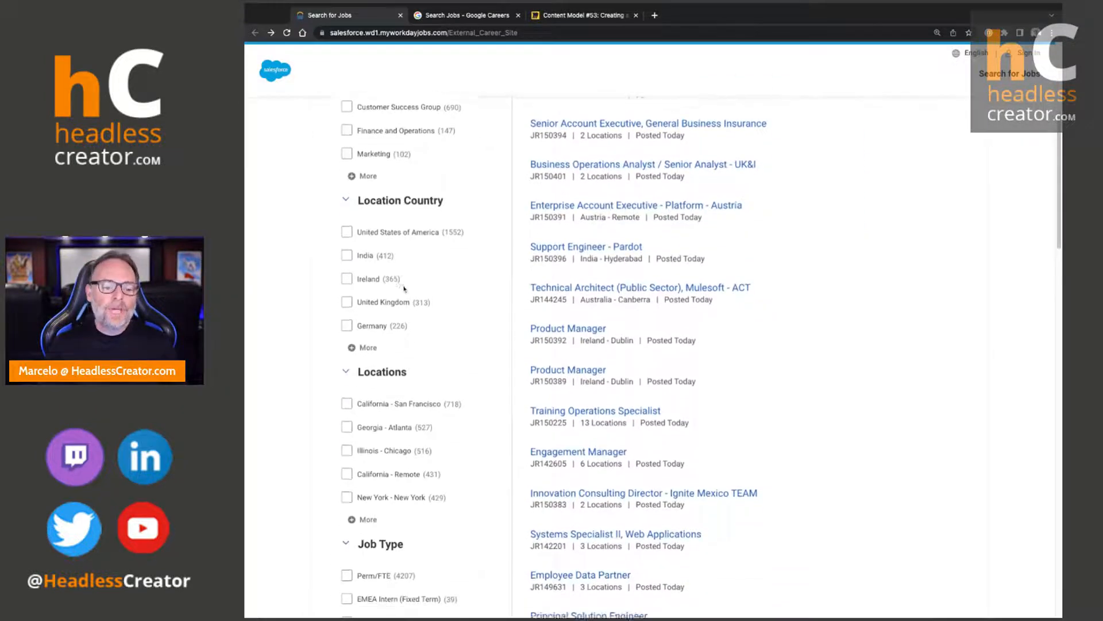
pyautogui.scroll(-8, 436, 419)
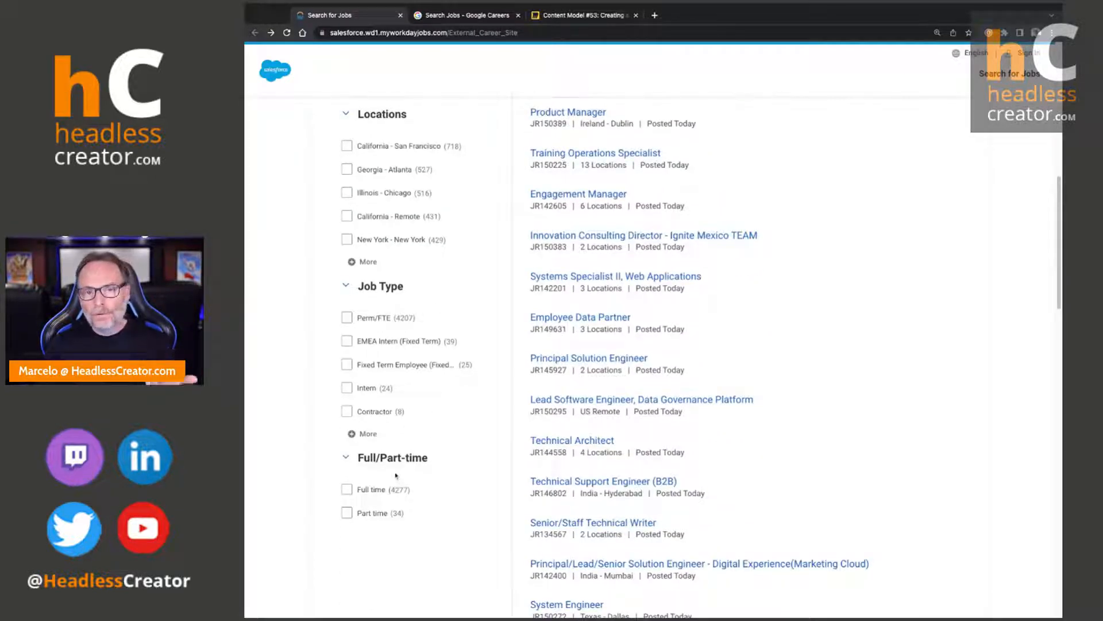
pyautogui.scroll(10, 398, 477)
pyautogui.scroll(5, 396, 476)
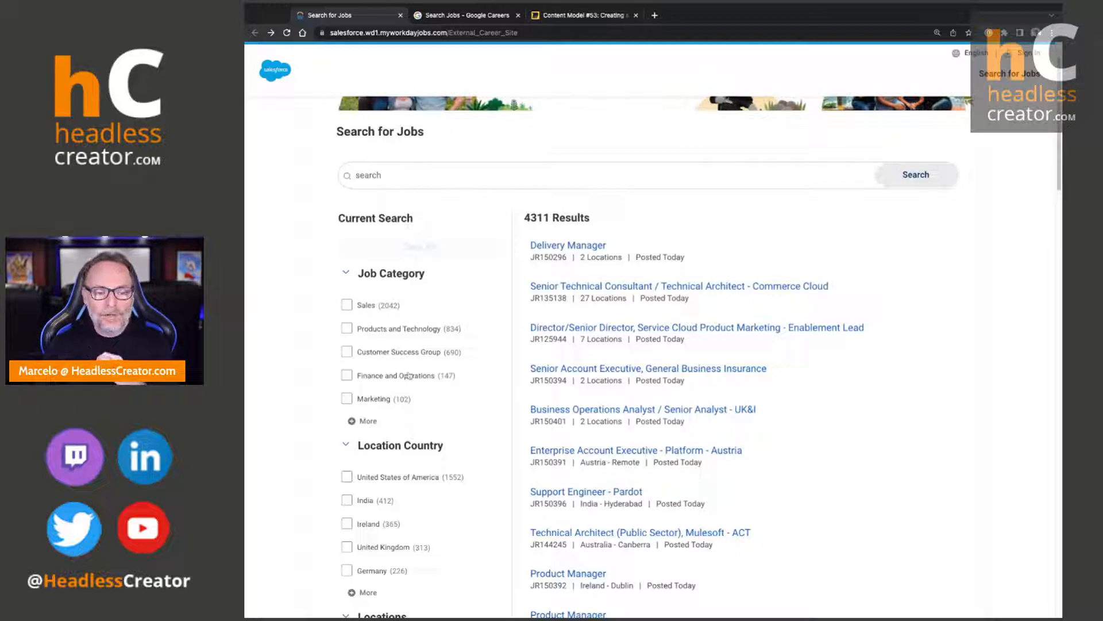
pyautogui.scroll(-5, 405, 388)
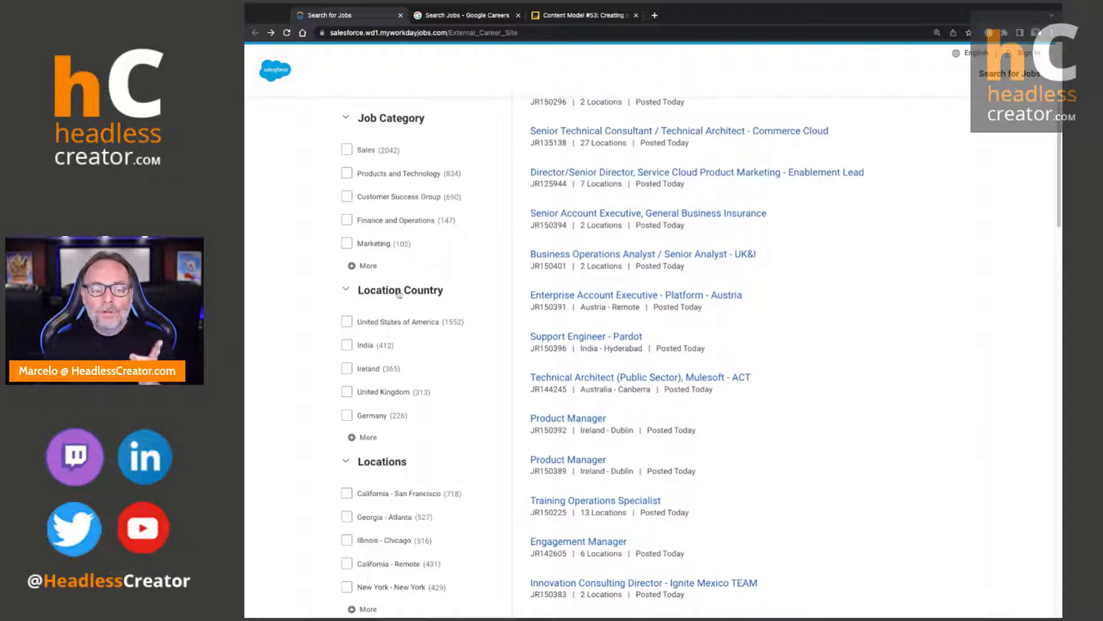
pyautogui.scroll(-3, 408, 303)
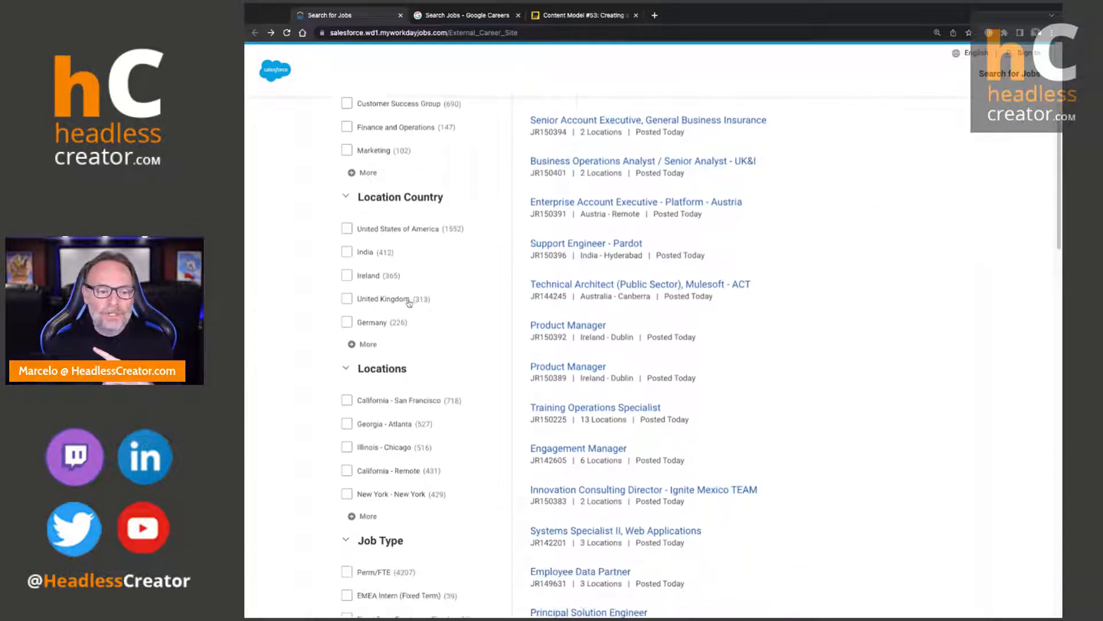
# Filter the Salesforce jobs by United States of America and by India in turn, clearing each country filter again
pyautogui.click(347, 228)
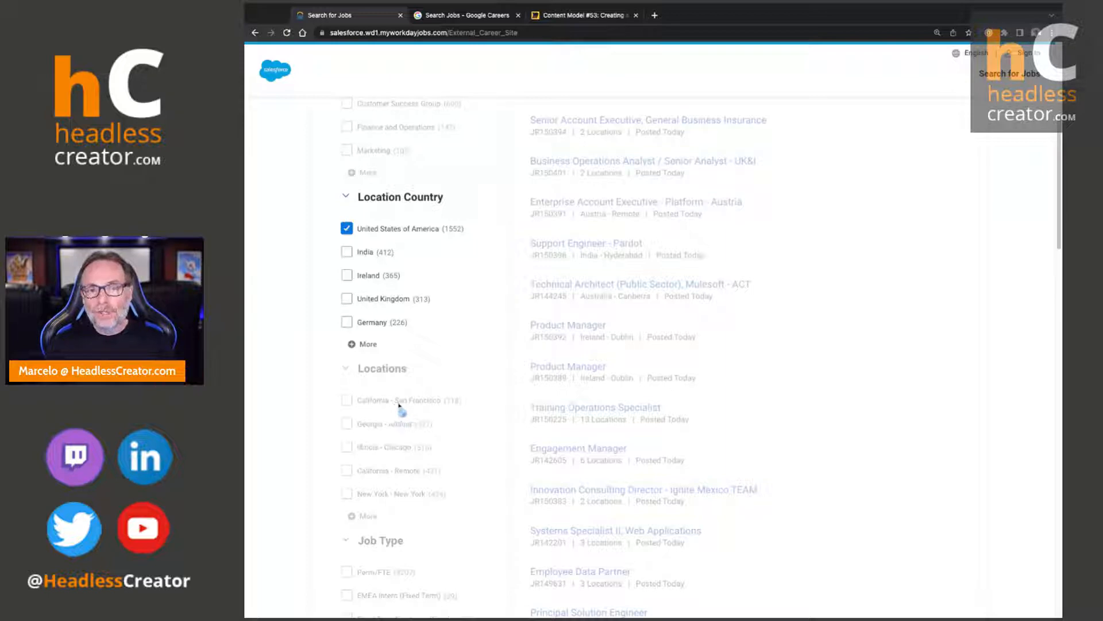
pyautogui.click(346, 232)
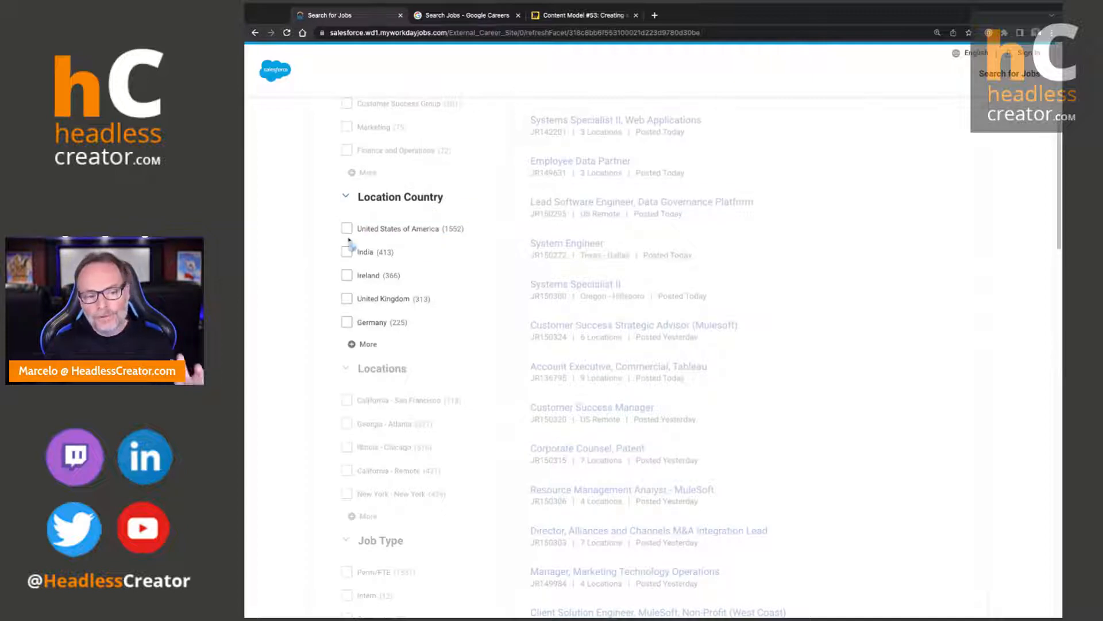
pyautogui.click(347, 252)
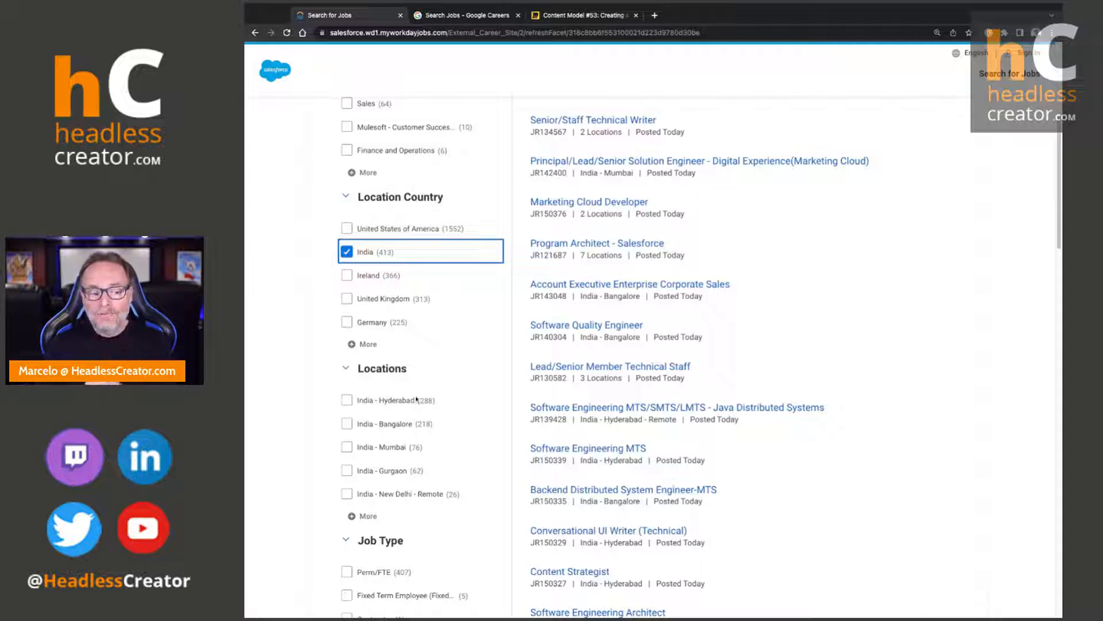
pyautogui.click(347, 253)
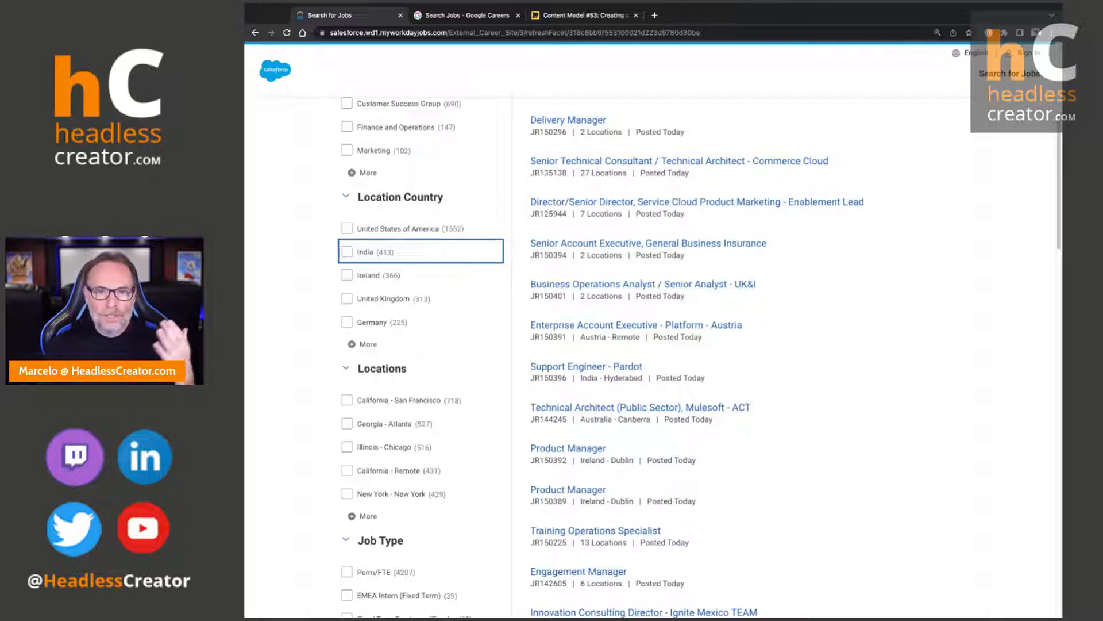
pyautogui.scroll(3, 468, 283)
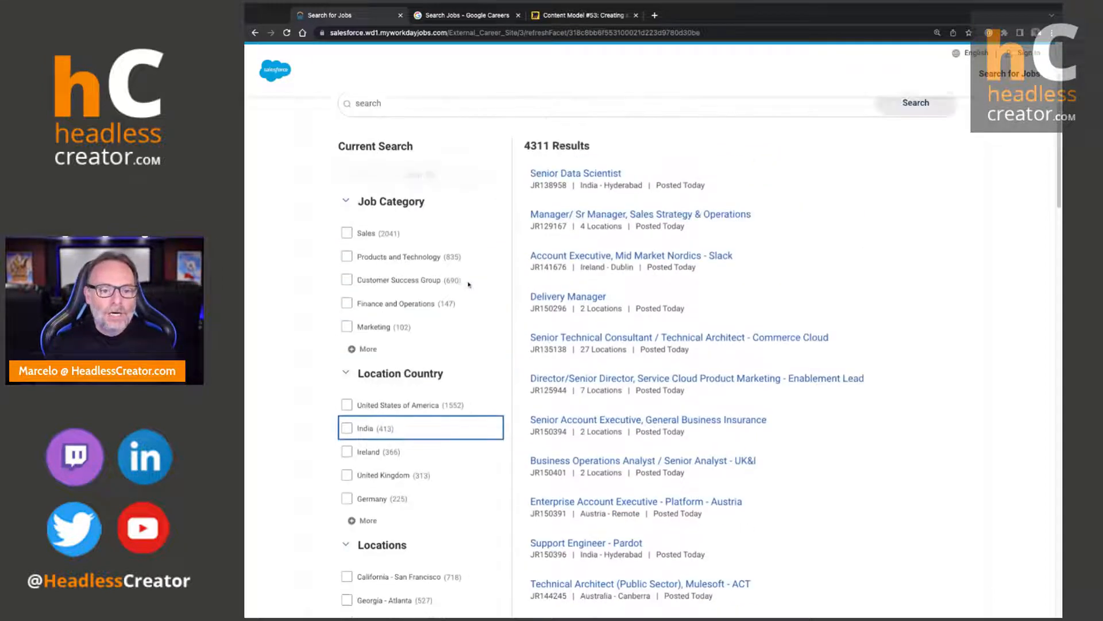
# Switch to the Miro board and place a mind map with the root node "Job" in the Sales Force Jobs frame
pyautogui.click(576, 18)
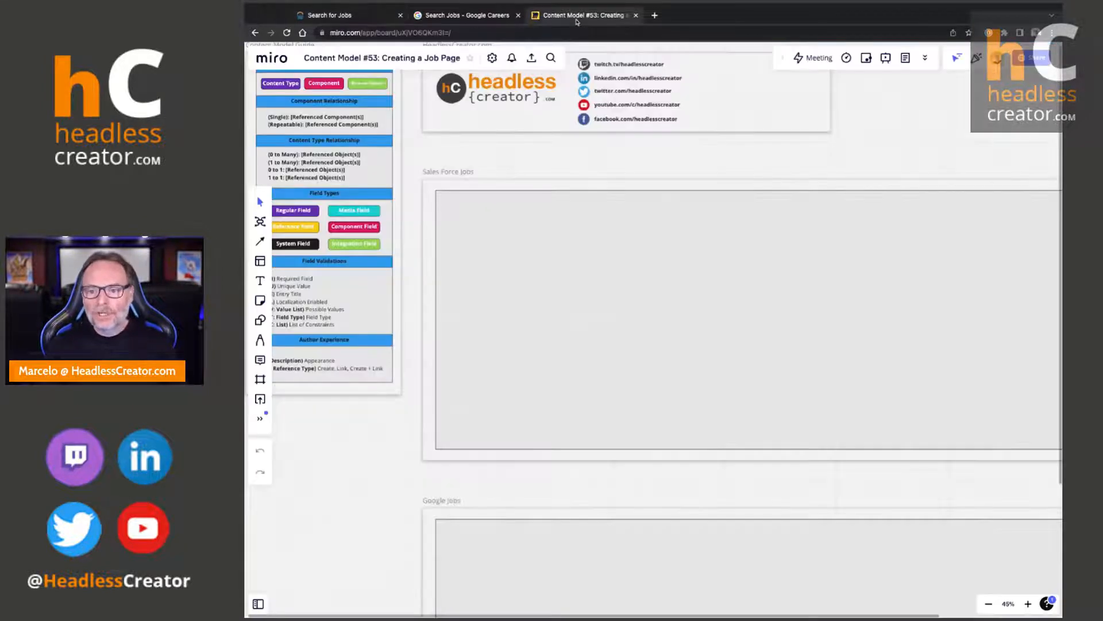
pyautogui.scroll(5, 693, 264)
pyautogui.scroll(-2, 506, 269)
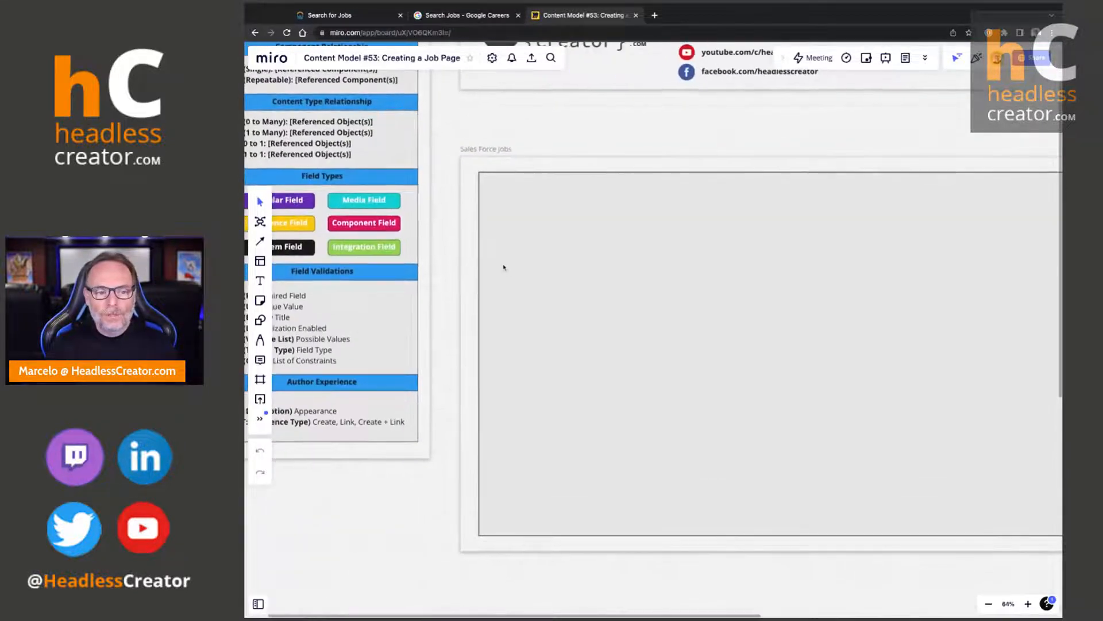
pyautogui.scroll(3, 650, 278)
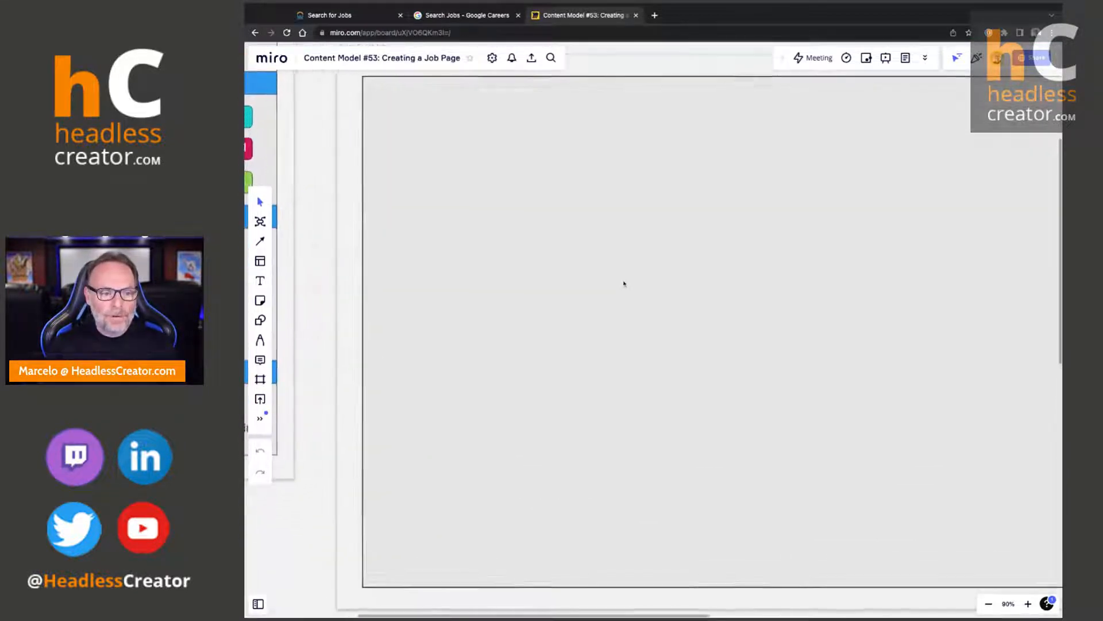
pyautogui.click(260, 221)
pyautogui.click(489, 219)
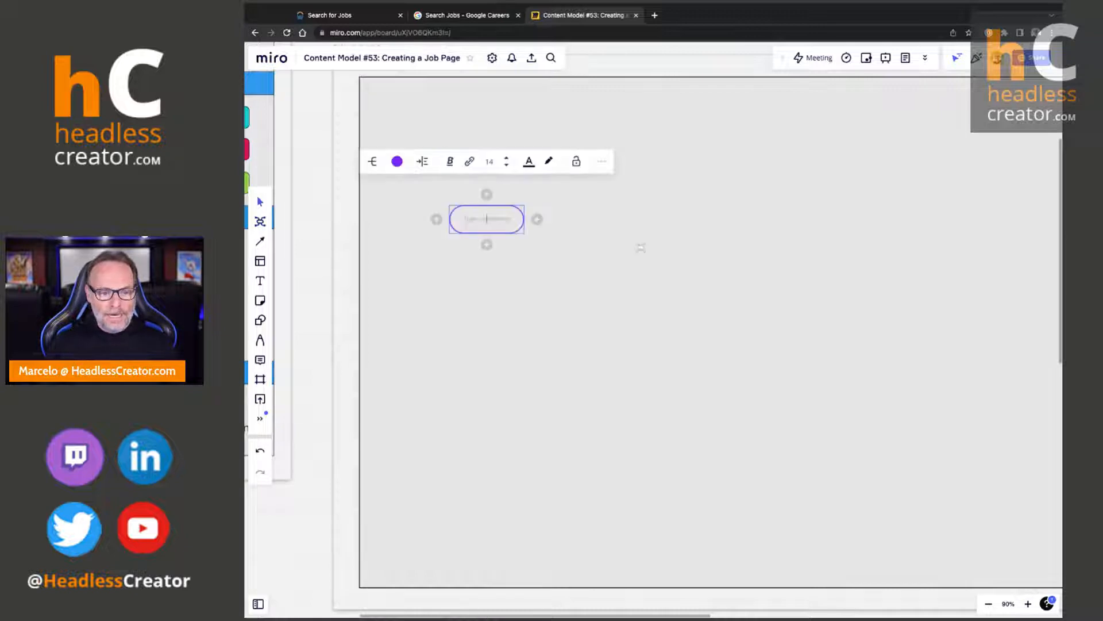
pyautogui.write('Job')
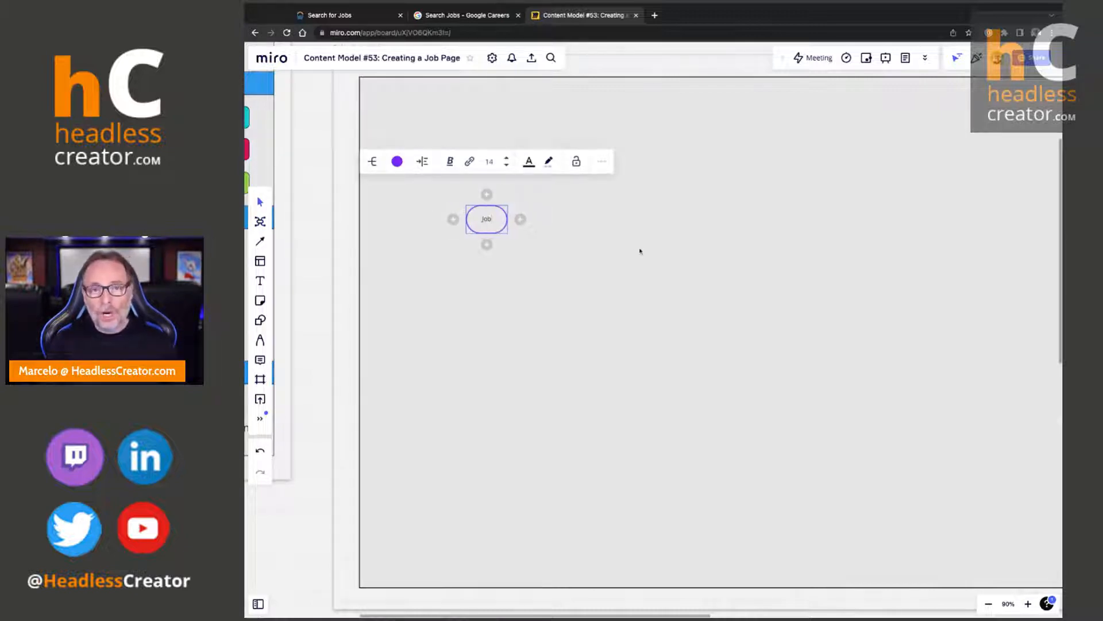
# Add the child nodes "Internal Name" and "Title" to the Job mind map node
pyautogui.press('Tab')
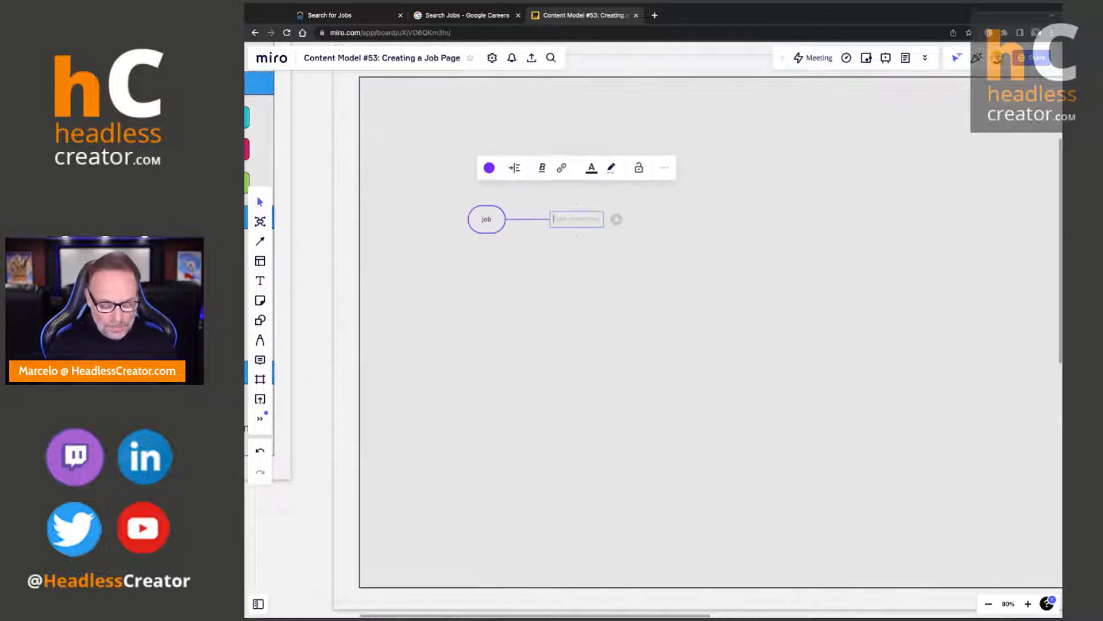
pyautogui.write('Internal Name')
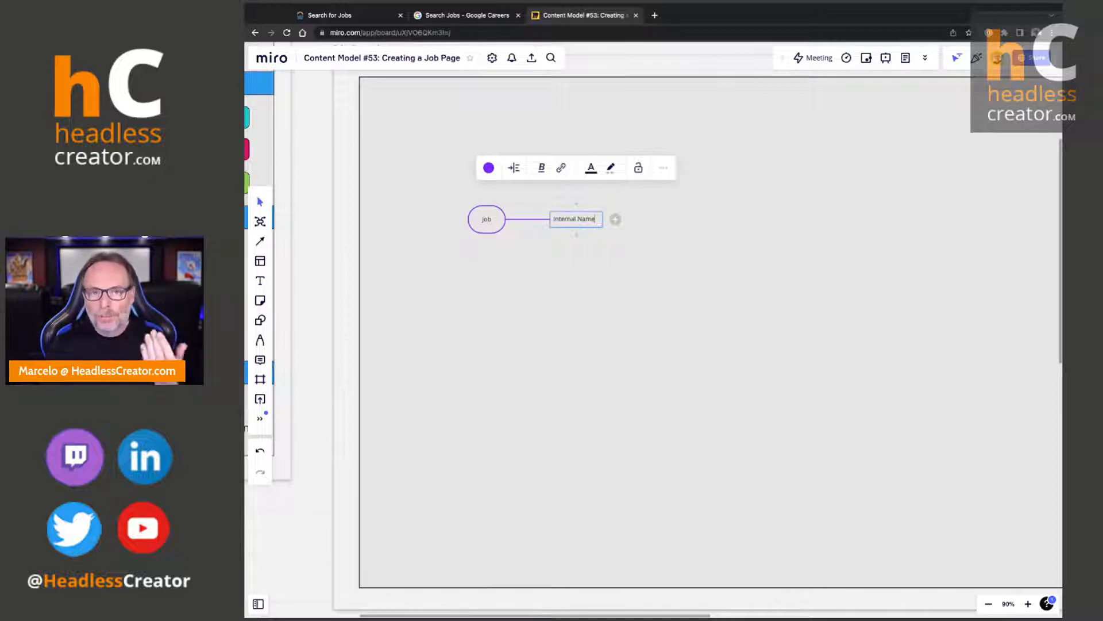
pyautogui.press('Return')
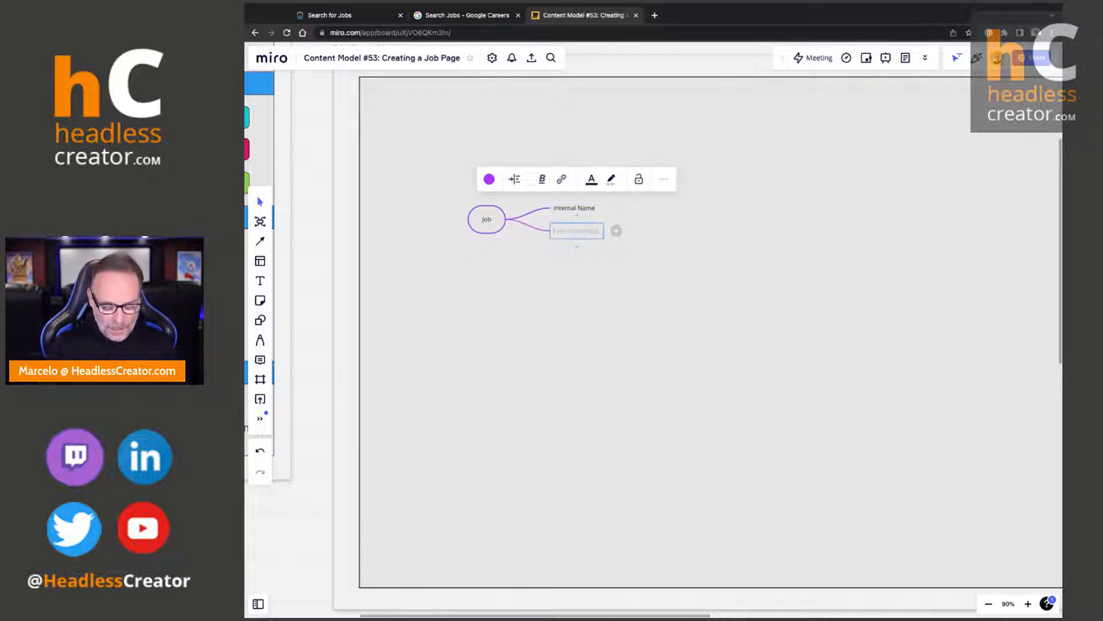
pyautogui.write('Title')
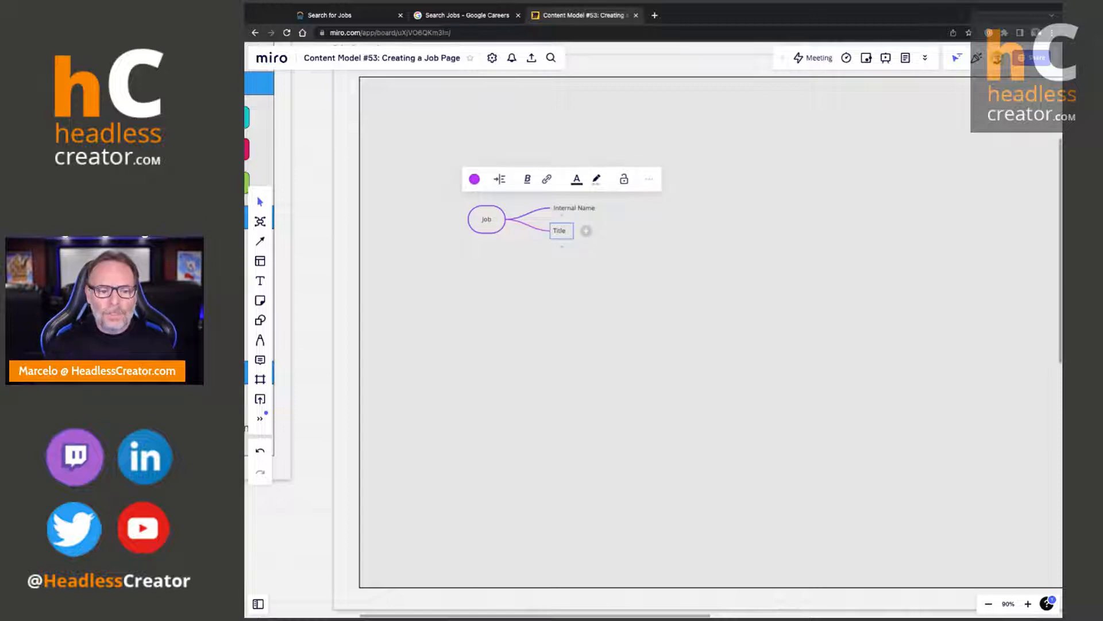
pyautogui.click(751, 340)
pyautogui.click(486, 220)
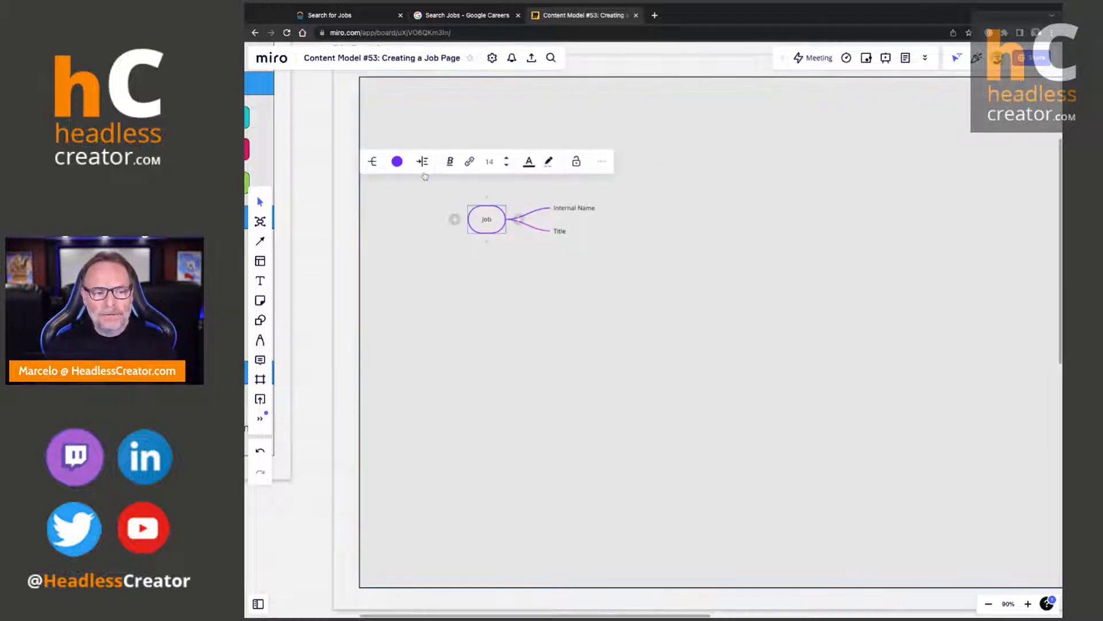
pyautogui.click(397, 162)
pyautogui.click(615, 289)
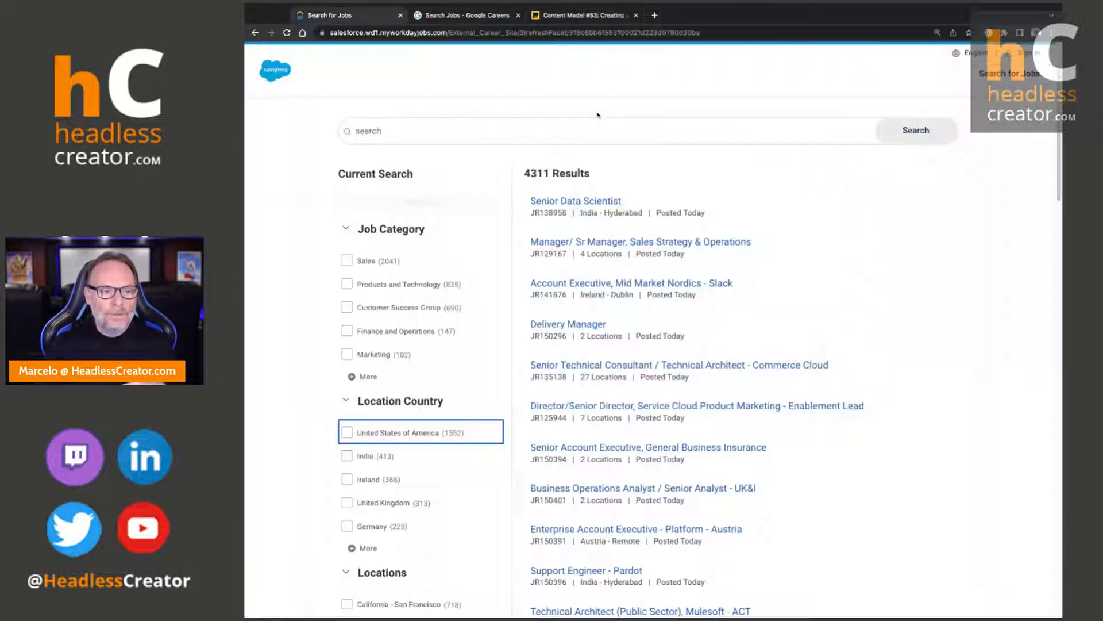
# Review the Salesforce job listings and filter categories, and return to the Miro content model board
pyautogui.click(368, 18)
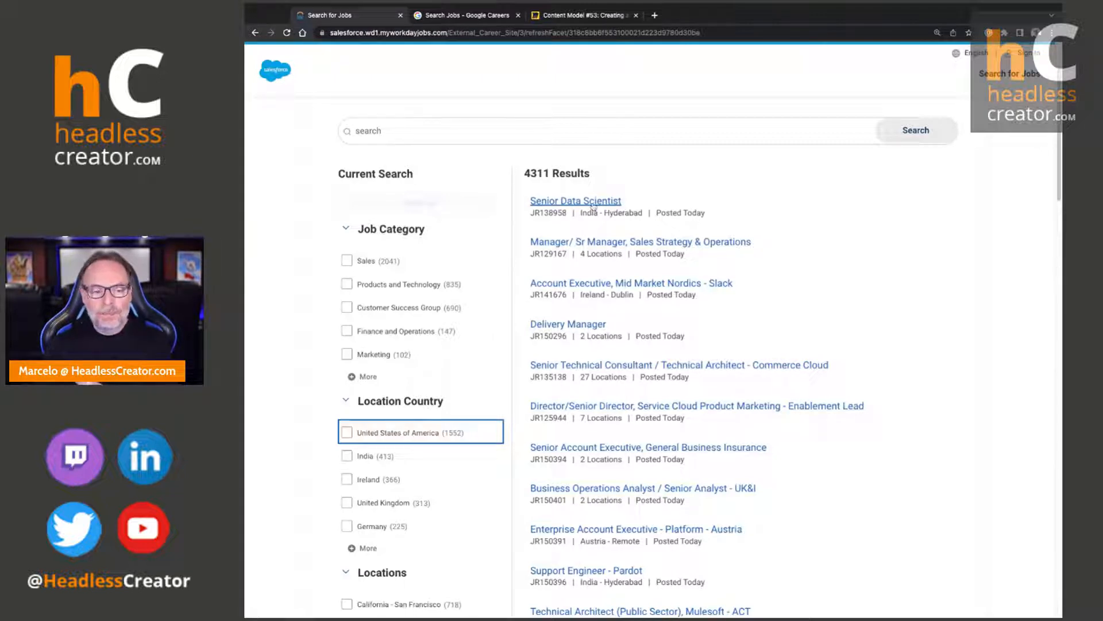
pyautogui.scroll(-1, 417, 418)
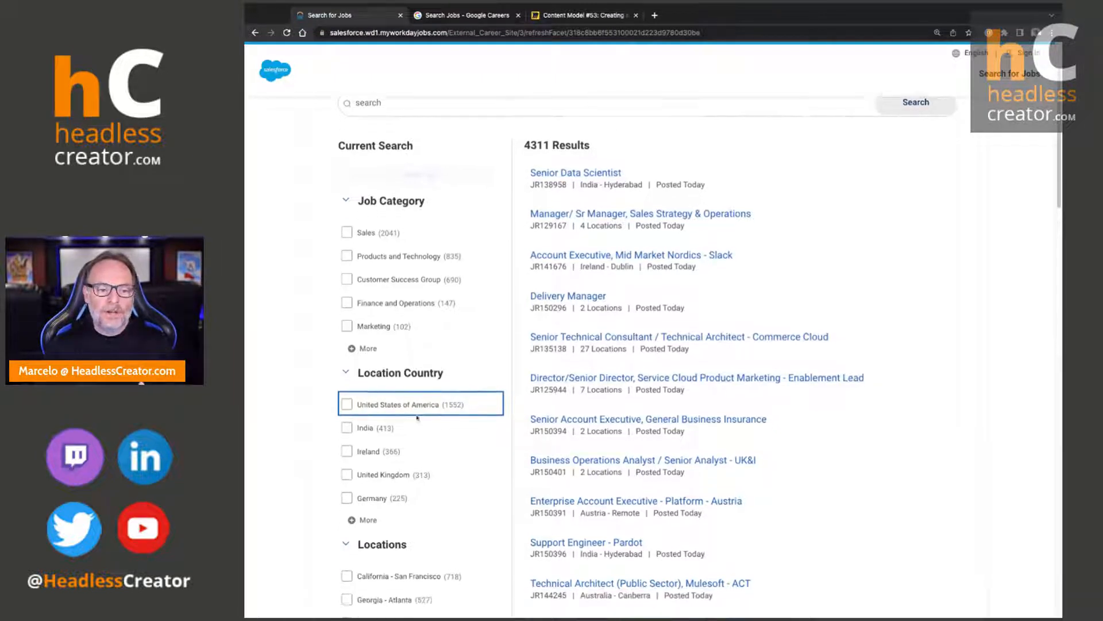
pyautogui.scroll(-1, 418, 418)
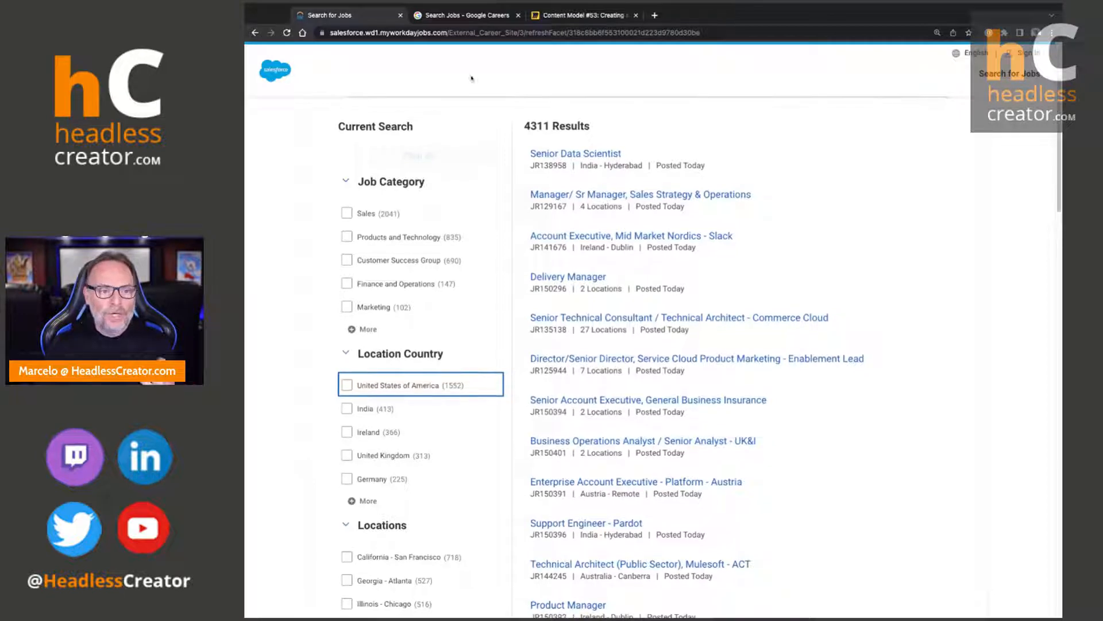
pyautogui.click(579, 15)
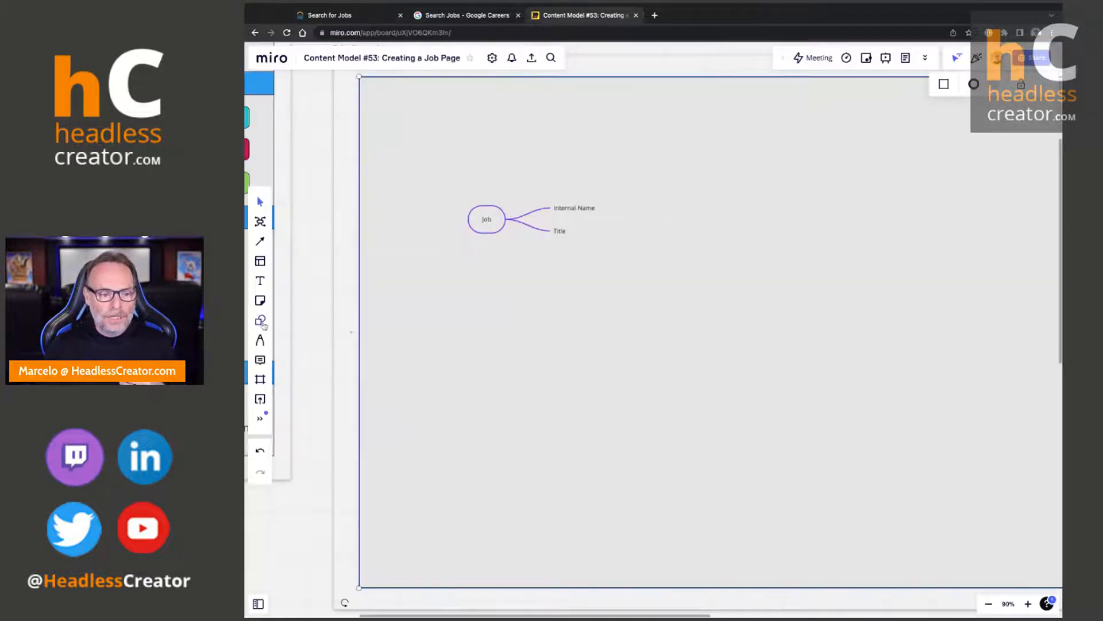
# Place a second mind map with the root node "Job - Category" and the child node "Title", apart from the Job map
pyautogui.click(260, 221)
pyautogui.click(841, 197)
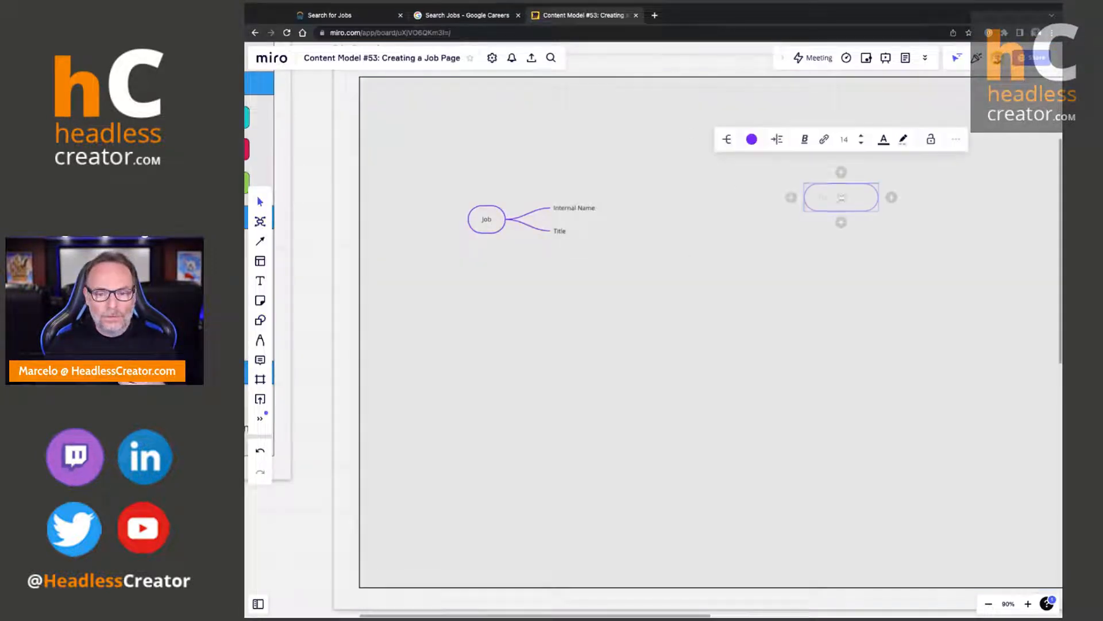
pyautogui.write('Job')
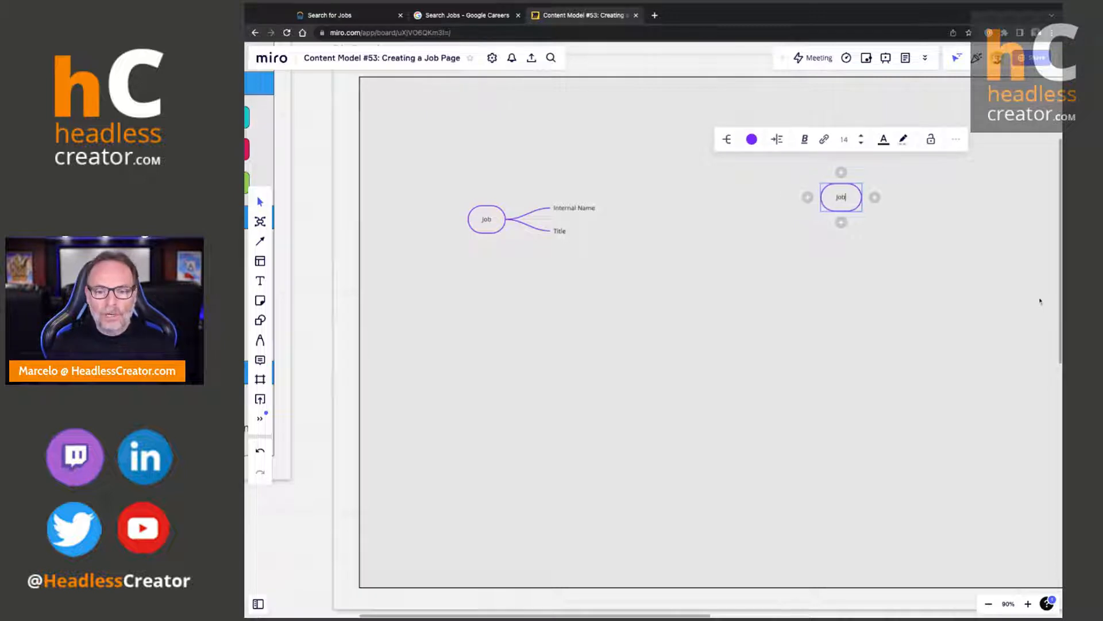
pyautogui.write(' - Category')
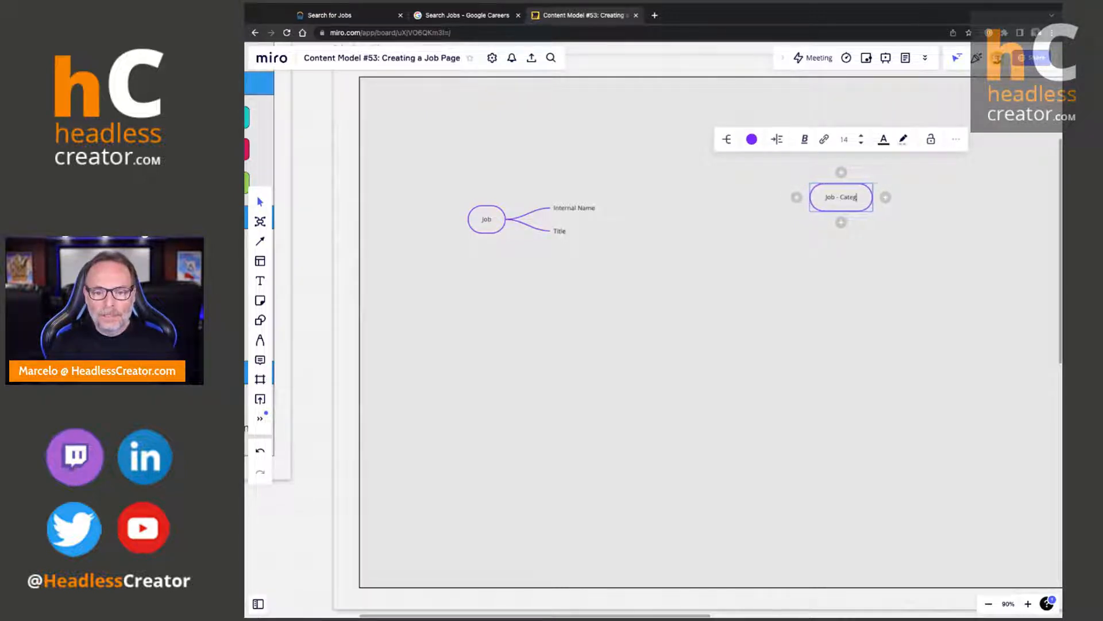
pyautogui.press('Tab')
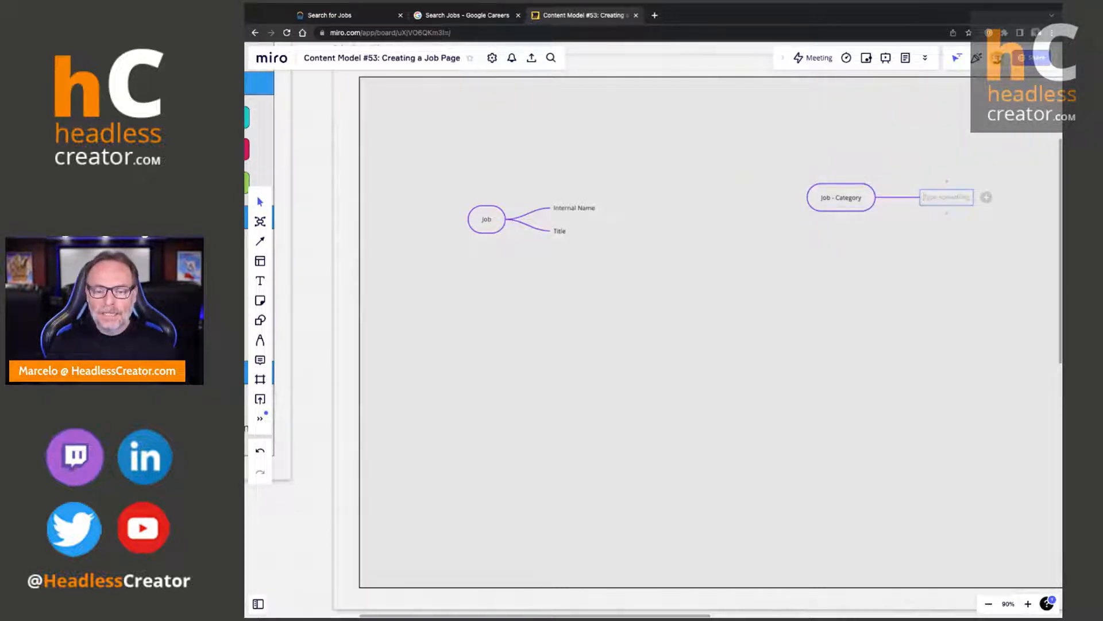
pyautogui.write('Title')
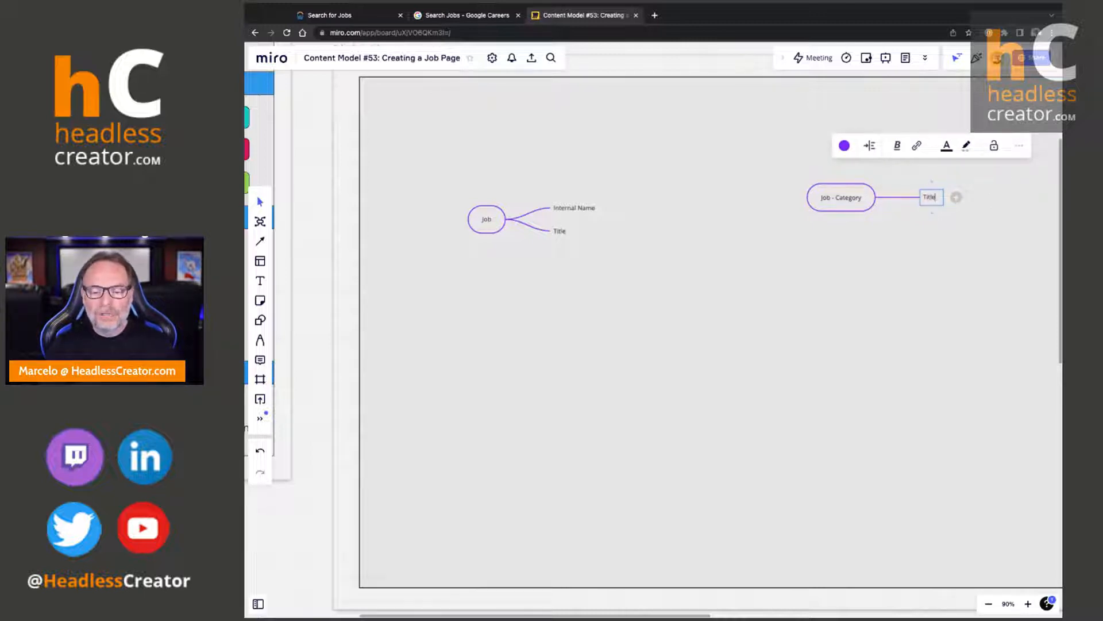
pyautogui.click(898, 272)
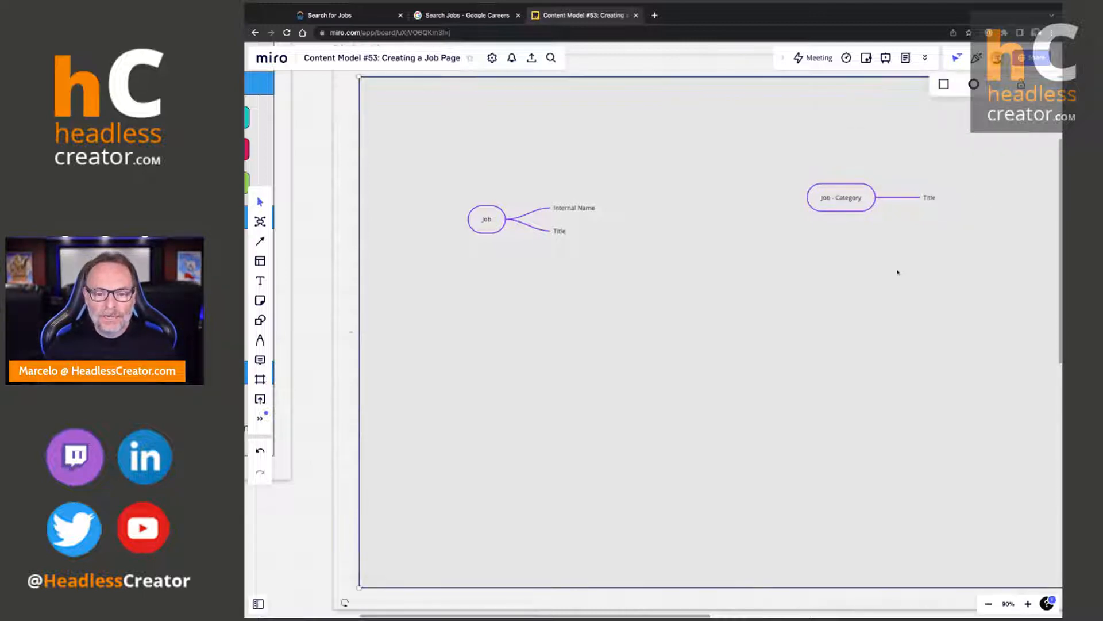
# Add the child node "Categories (1 to Many) : [Job - Category]" to the Job mind map, below Title
pyautogui.click(561, 230)
pyautogui.press('Return')
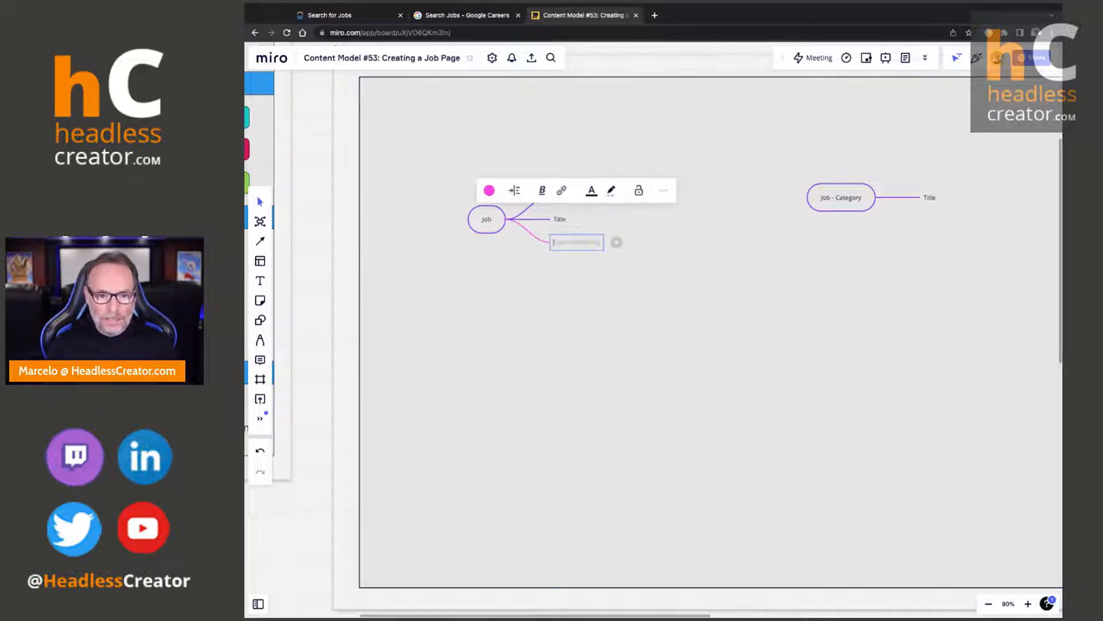
pyautogui.write('Categorie')
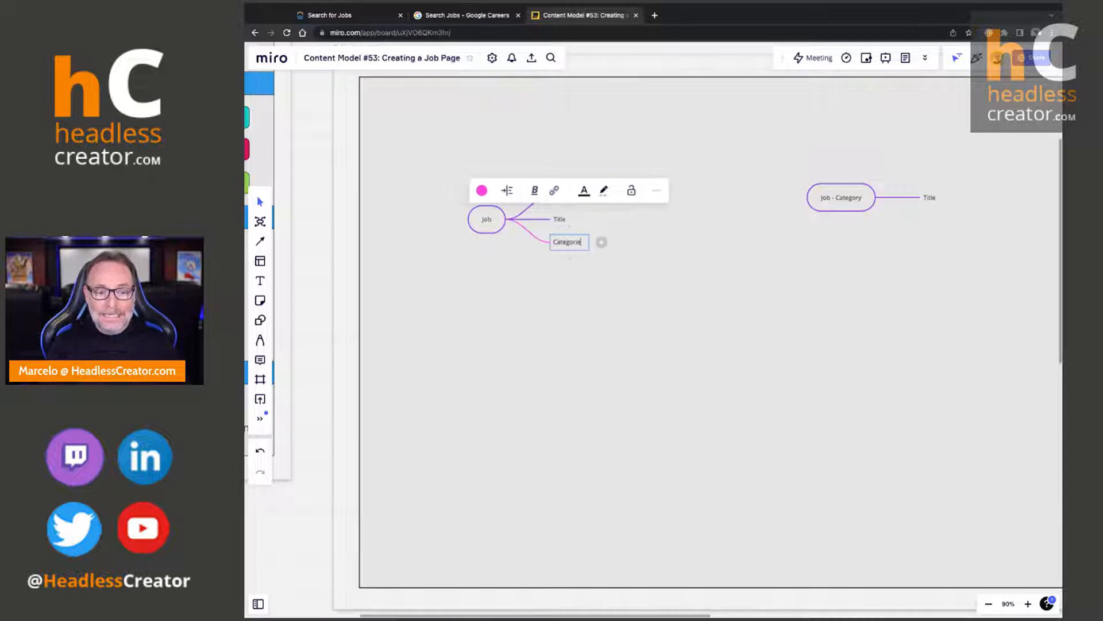
pyautogui.write('s (0')
pyautogui.write('to Many) :1')
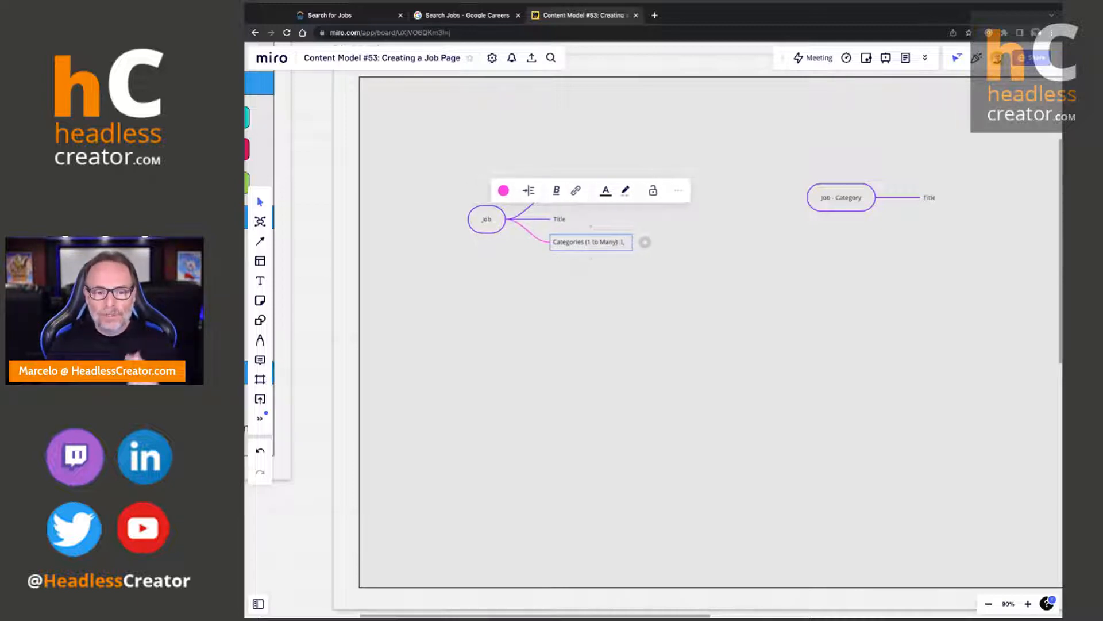
pyautogui.press('BackSpace')
pyautogui.press('BackSpace')
pyautogui.press('BackSpace')
pyautogui.write(': [Job]')
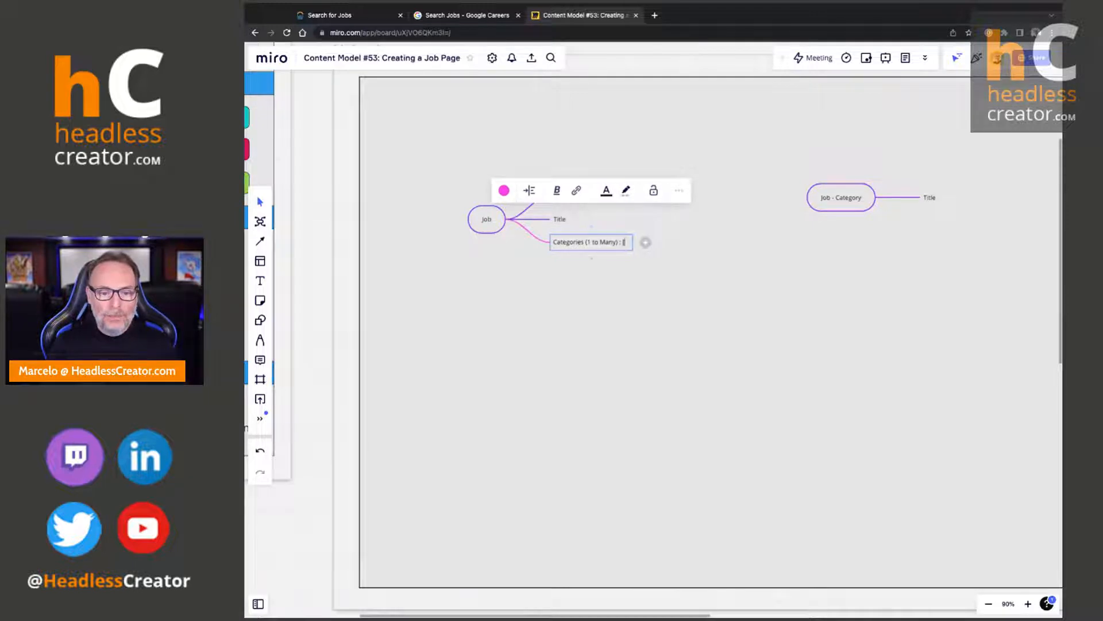
pyautogui.write(' - Category')
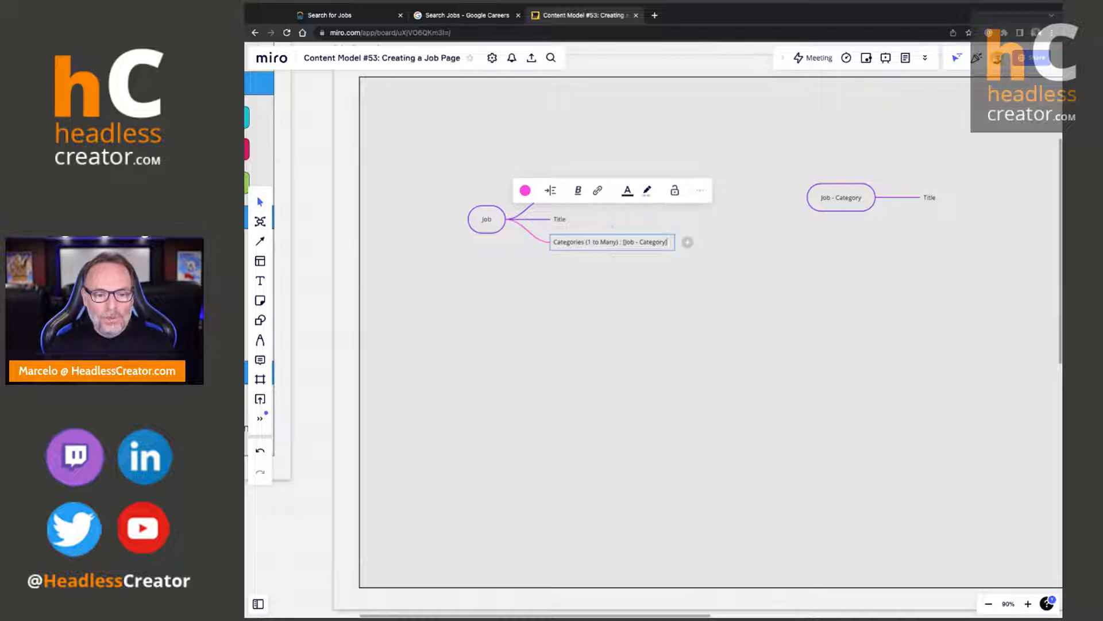
# Format "(1 to Many) : [Job - Category]" in bold with an orange branch, and shift the Job mind map slightly to the left
pyautogui.press('shift+super+Right')
pyautogui.press('super+b')
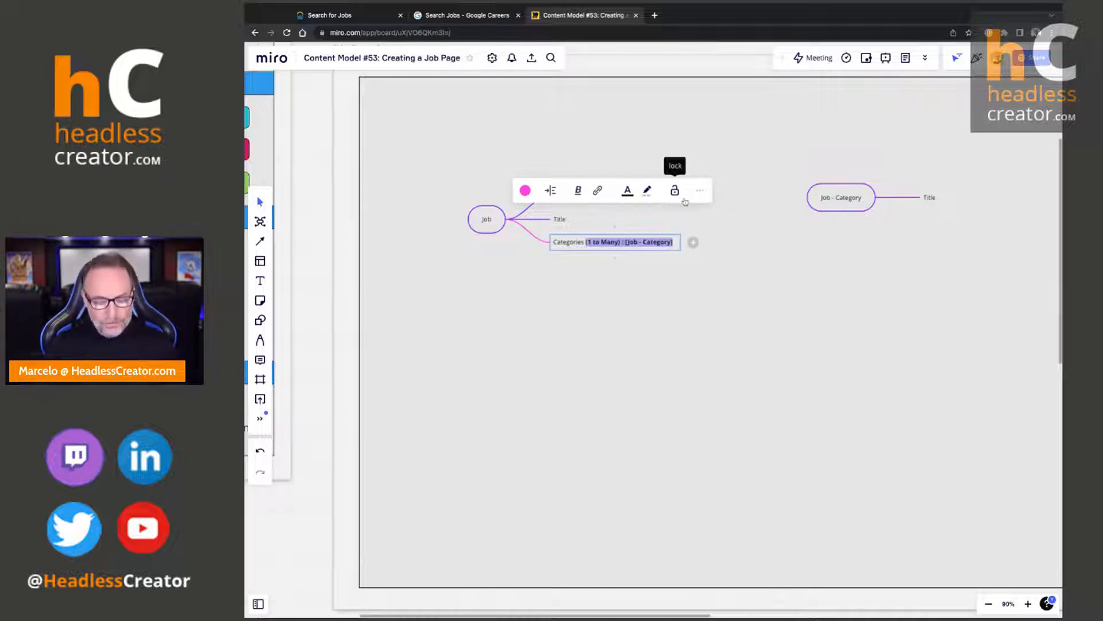
pyautogui.click(524, 191)
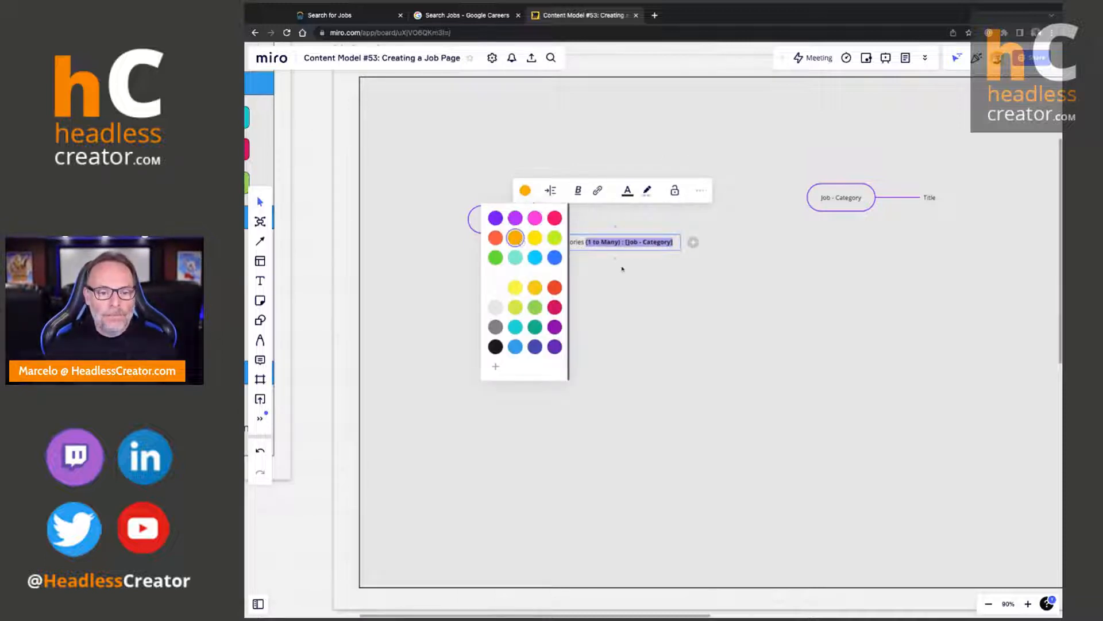
pyautogui.click(507, 234)
pyautogui.moveTo(507, 234); pyautogui.dragTo(464, 228)
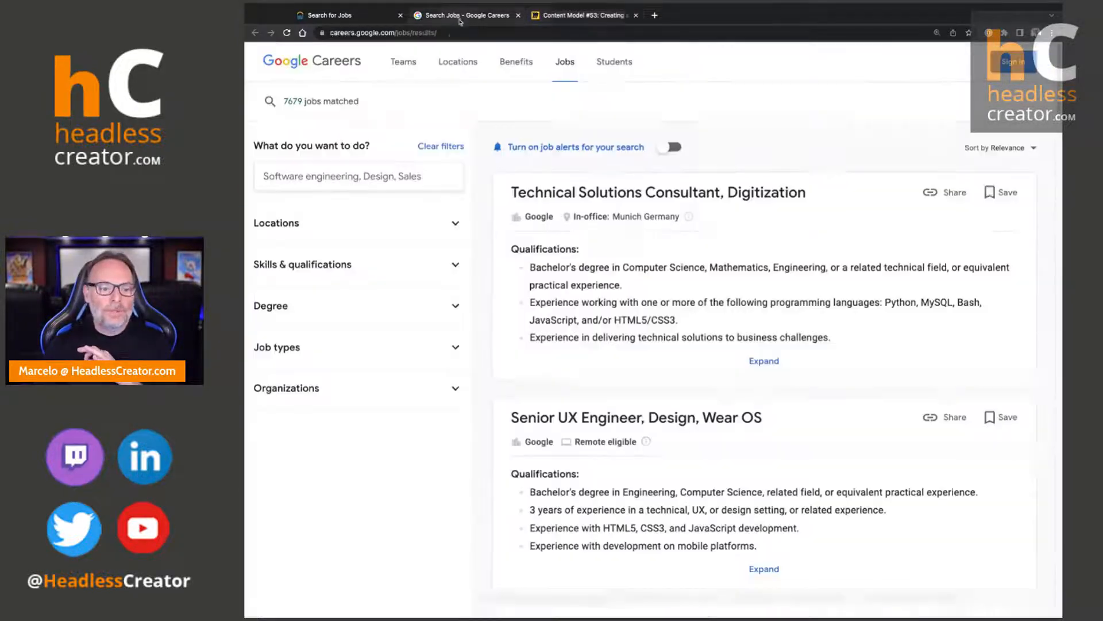
# Compare the Google Careers and Salesforce job search filters, examining Salesforce's country and location filters, and return to the Miro board
pyautogui.click(460, 15)
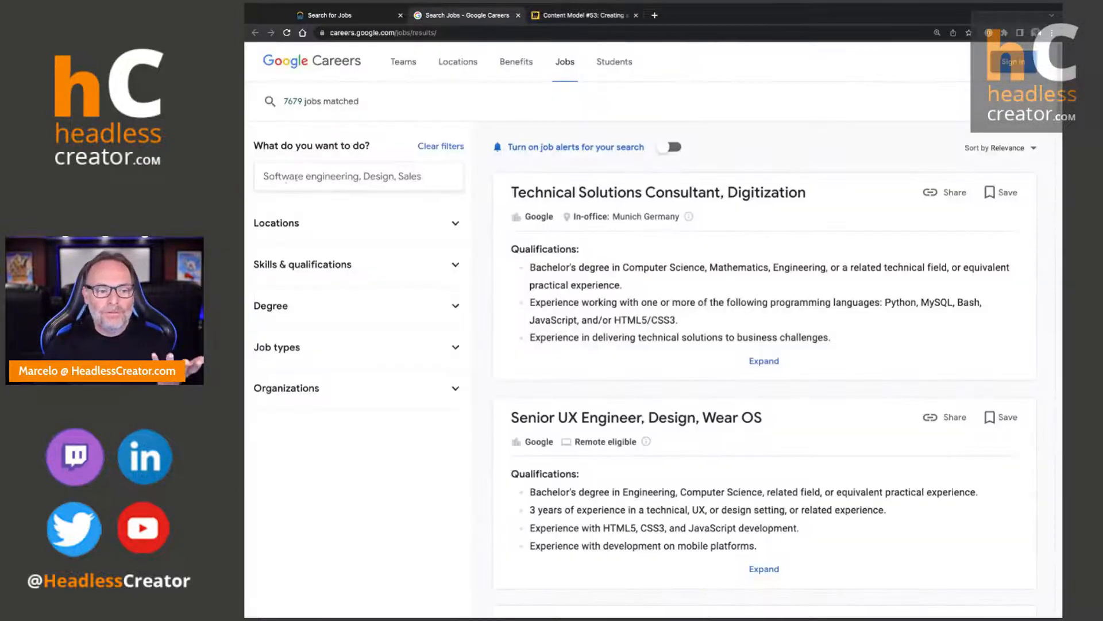
pyautogui.click(361, 17)
pyautogui.moveTo(361, 17); pyautogui.dragTo(454, 16)
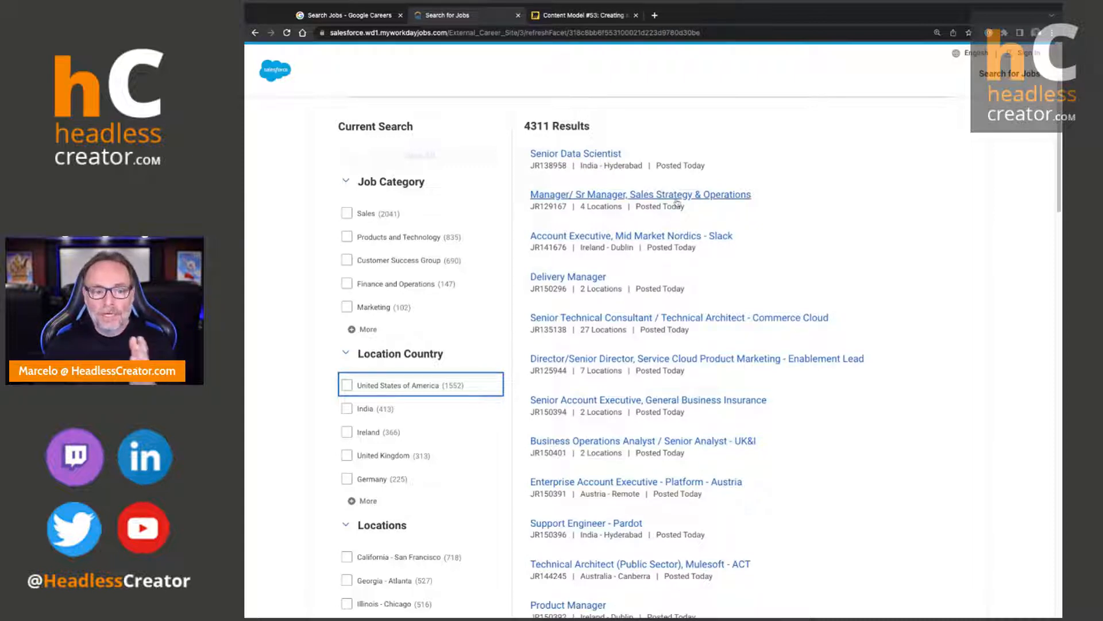
pyautogui.click(597, 16)
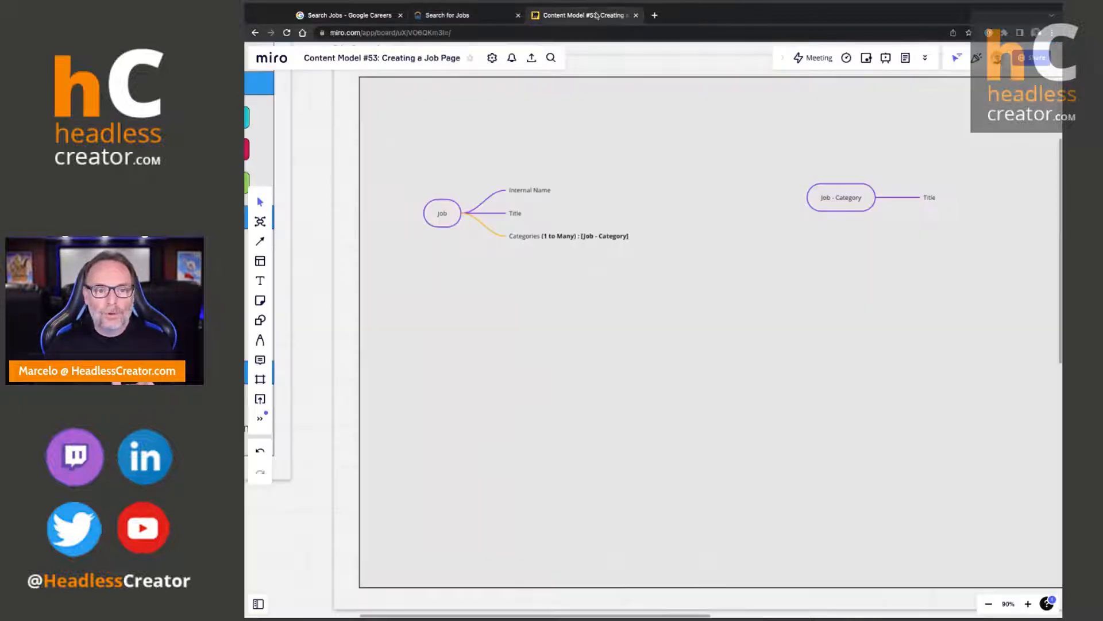
pyautogui.click(368, 17)
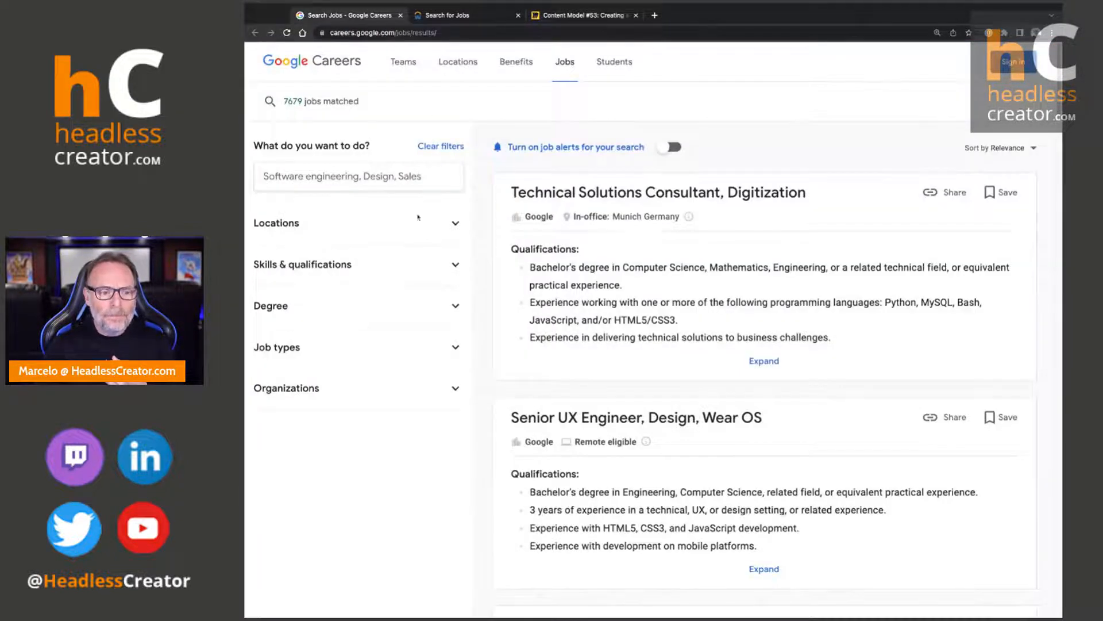
pyautogui.click(452, 16)
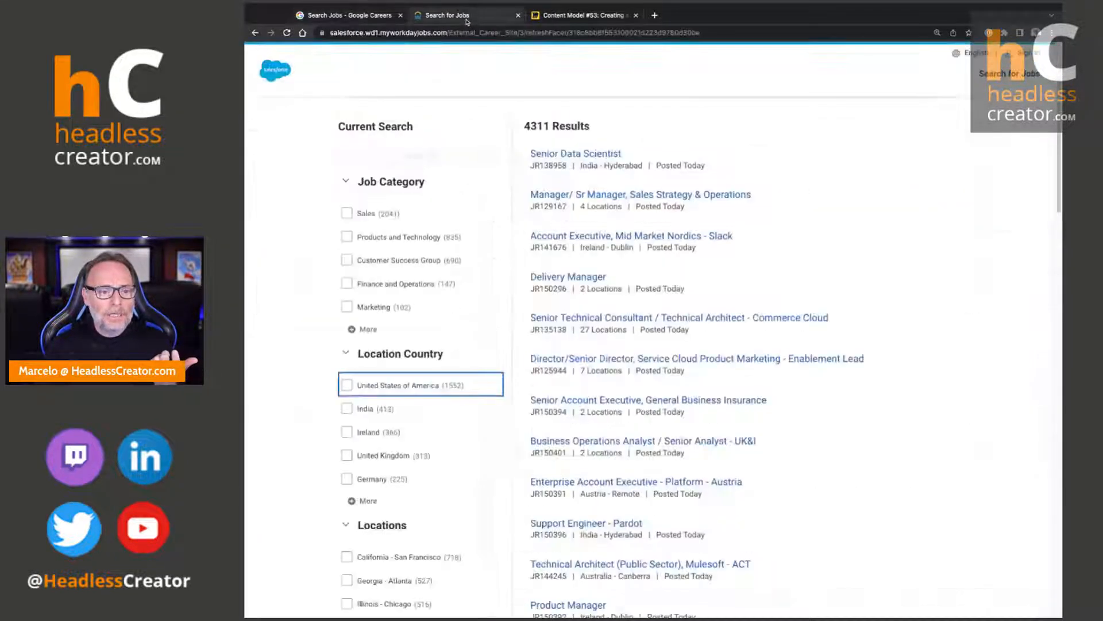
pyautogui.click(345, 182)
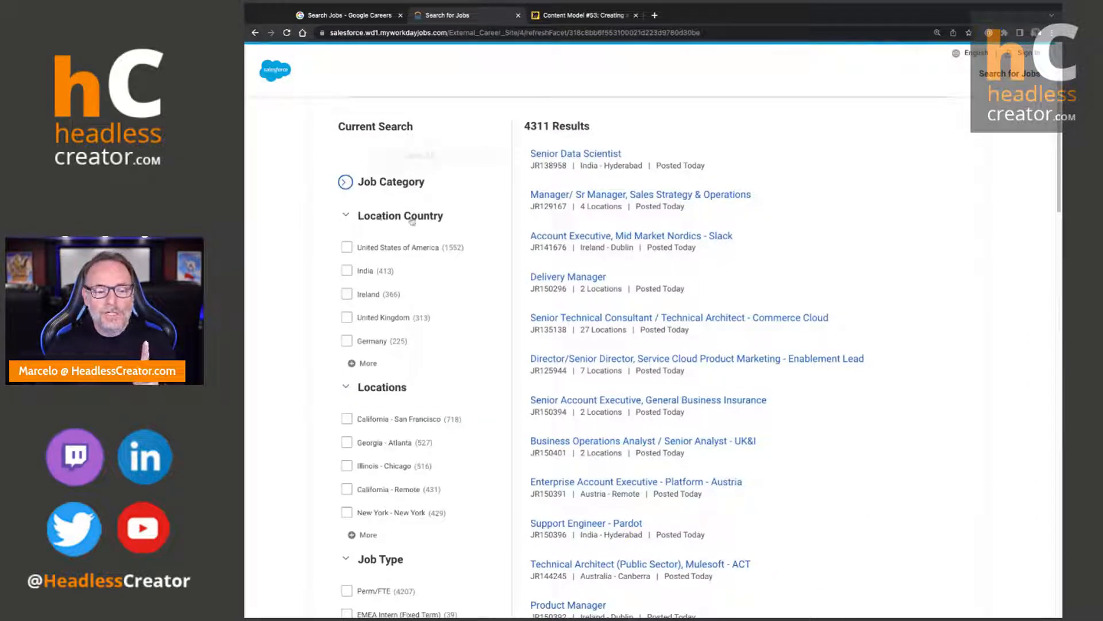
pyautogui.scroll(-1, 429, 230)
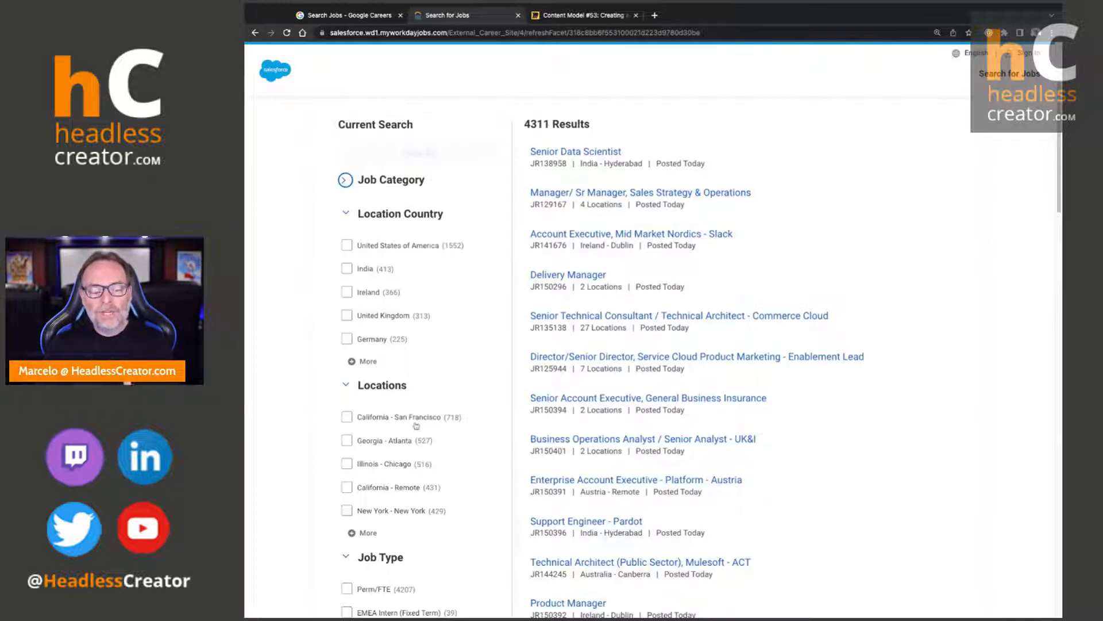
pyautogui.click(554, 17)
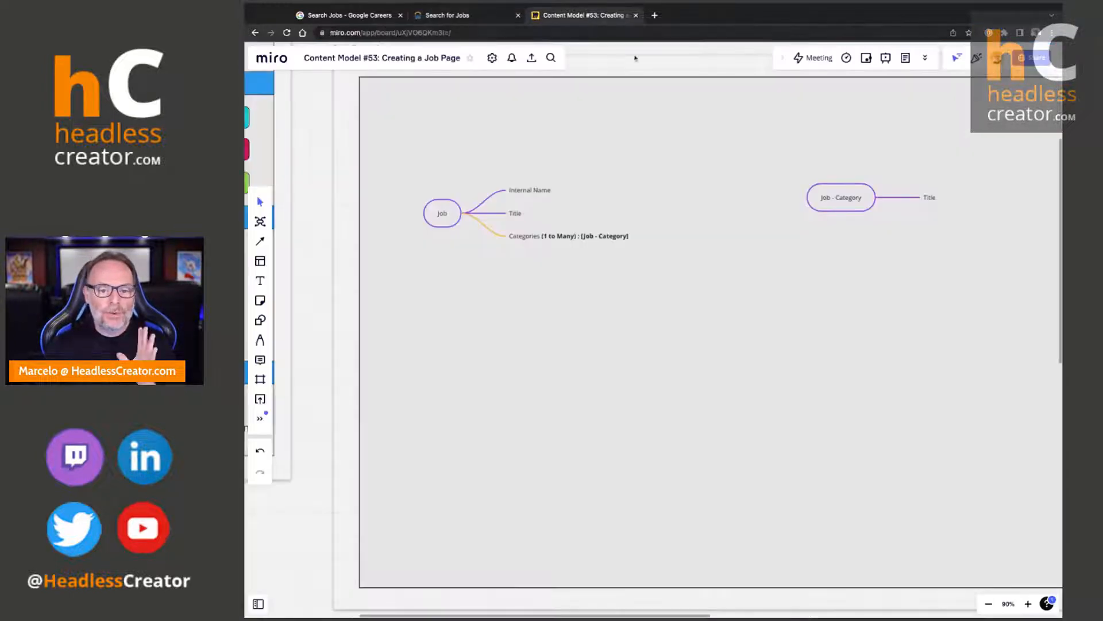
# Place a mind map with the root node "Country" and the child nodes "Name" and "Code" beneath the Job - Category map
pyautogui.click(261, 222)
pyautogui.click(824, 278)
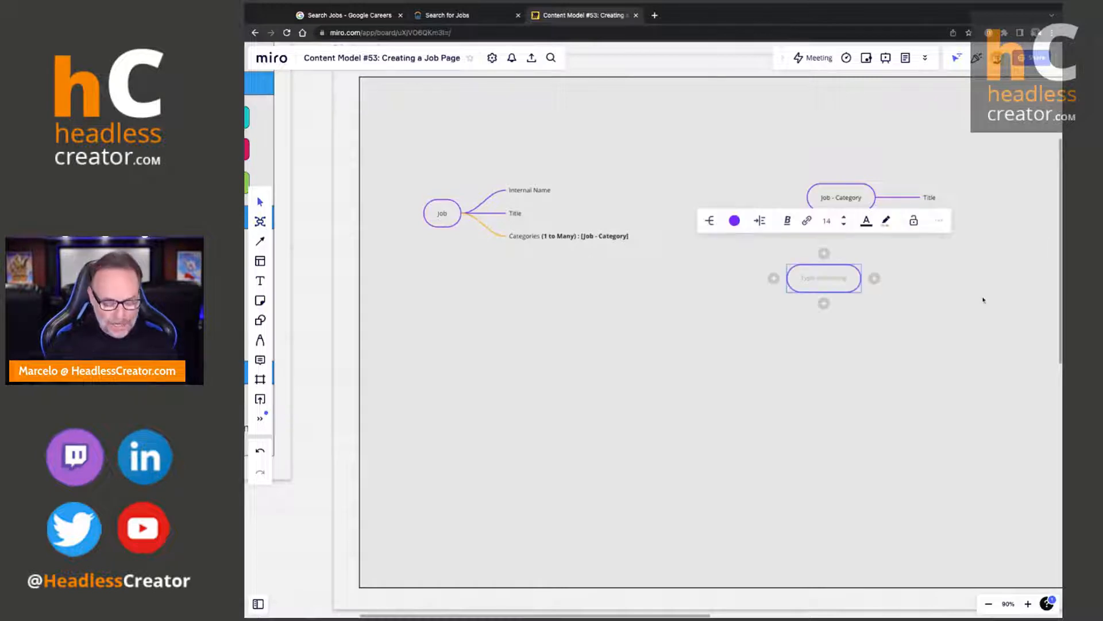
pyautogui.write('Country')
pyautogui.press('Tab')
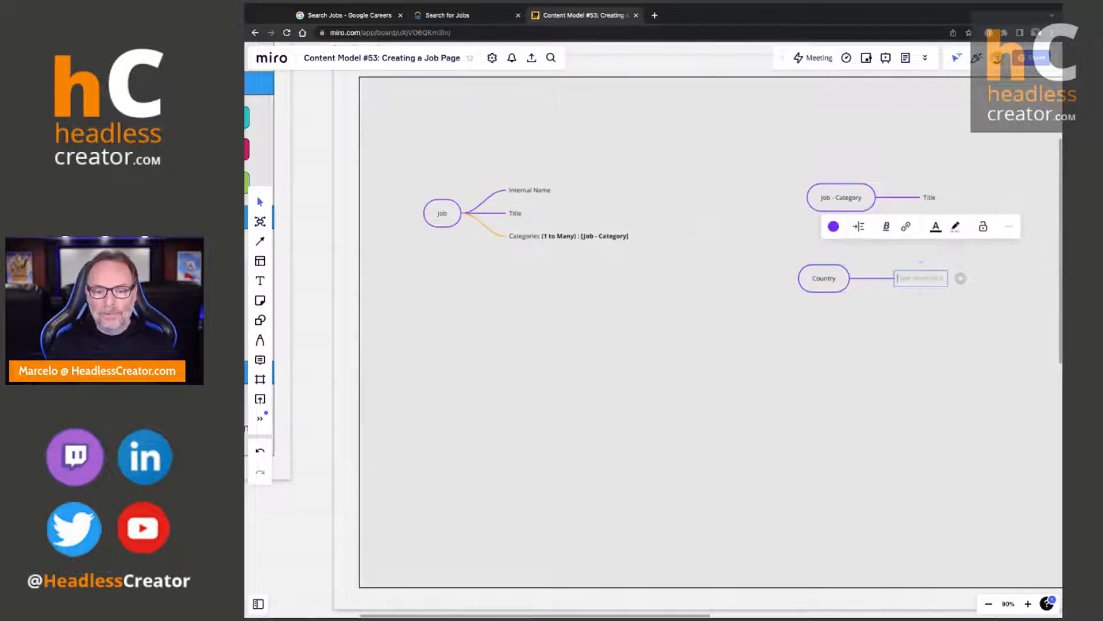
pyautogui.write('Name')
pyautogui.press('Return')
pyautogui.write('Code')
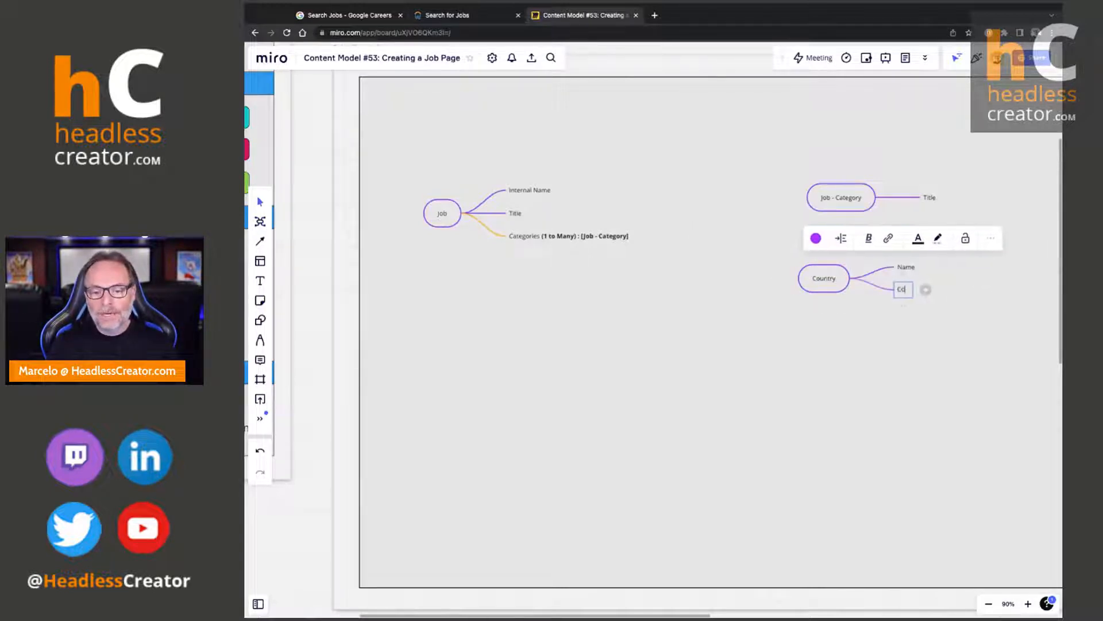
pyautogui.click(933, 345)
pyautogui.click(829, 281)
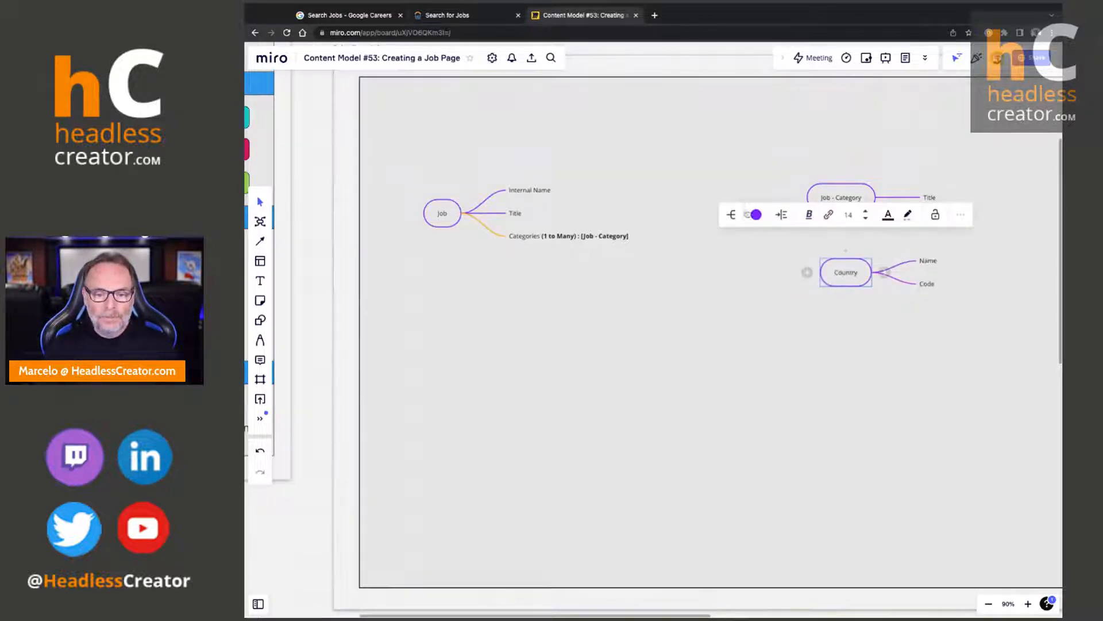
pyautogui.click(752, 215)
pyautogui.click(795, 313)
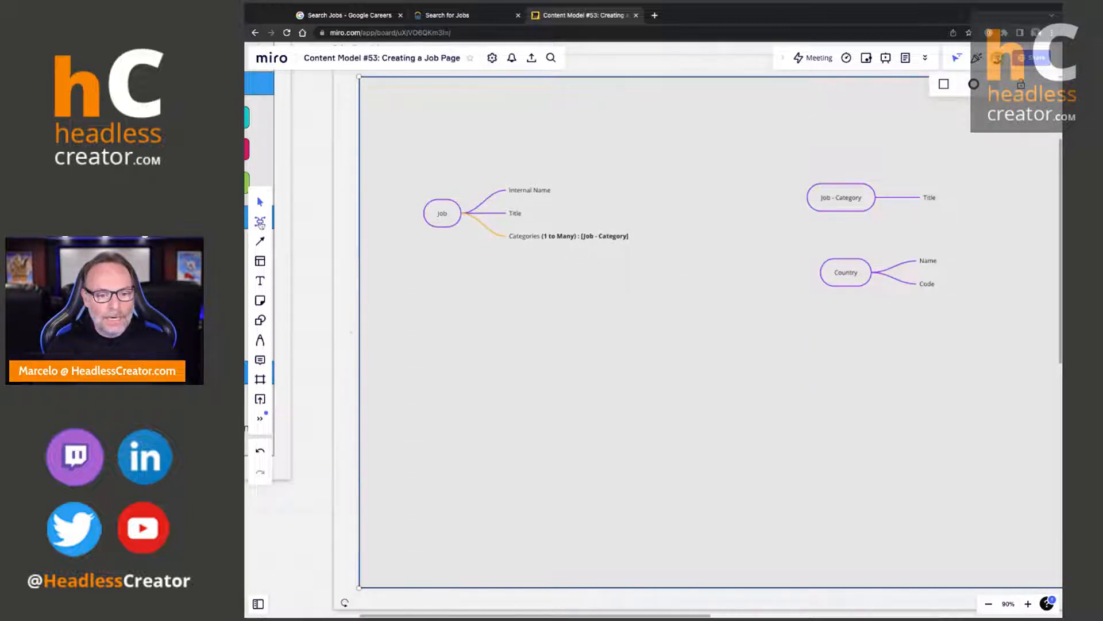
# Place another mind map with the root node "Job - Location" between the Job and Country maps
pyautogui.click(261, 221)
pyautogui.click(699, 295)
pyautogui.write('Job')
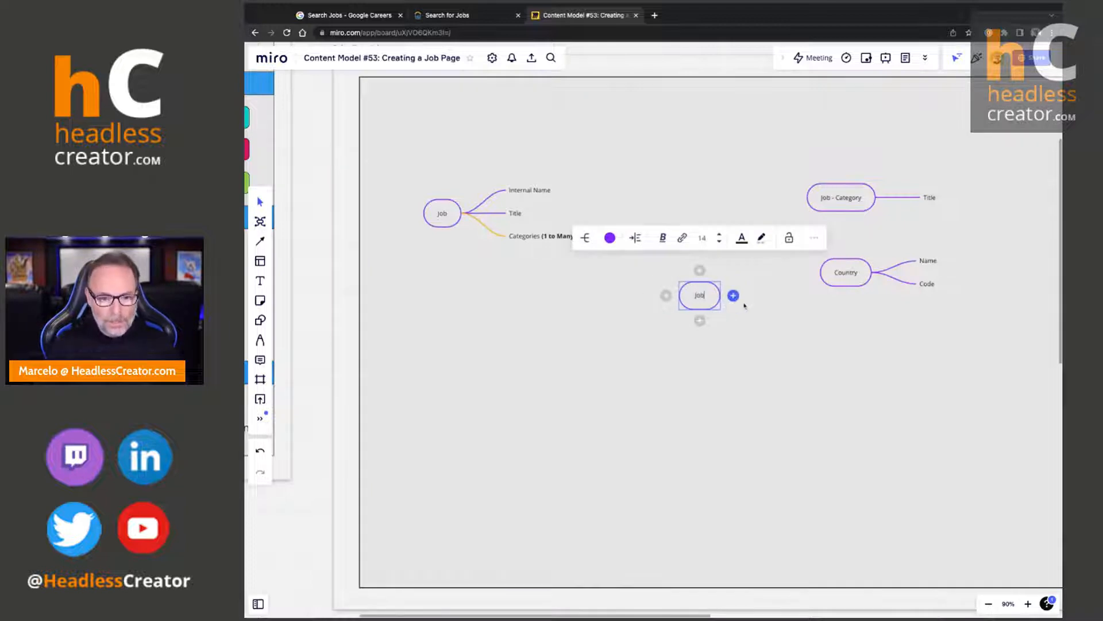
pyautogui.write(' - Location')
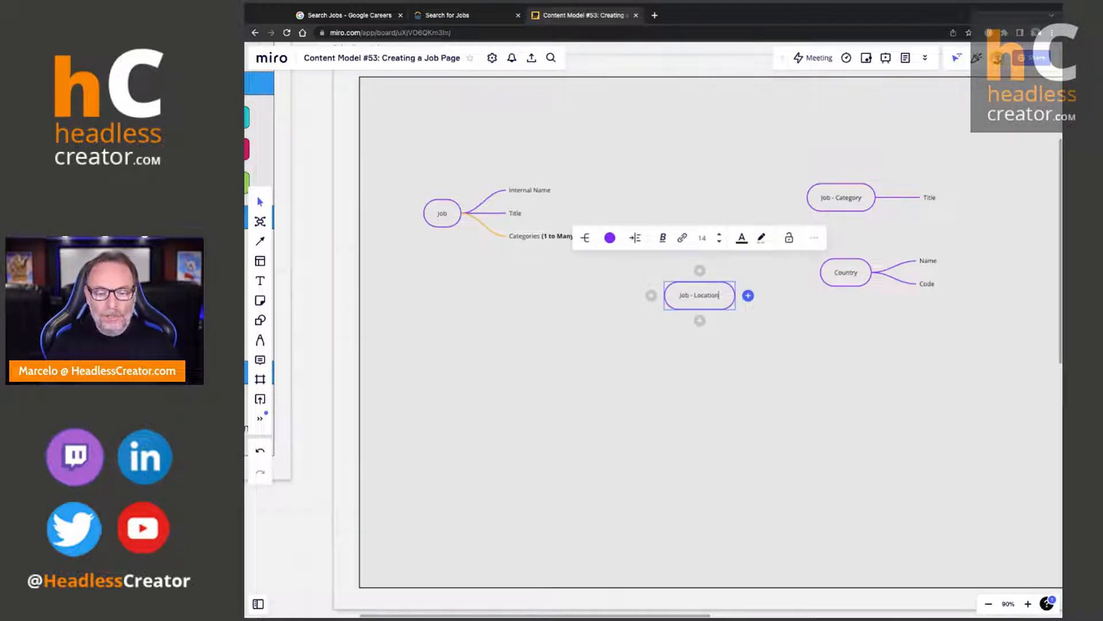
# Add the child nodes "Country (1 to 1) : [Country]" and "Location" to the Job - Location mind map
pyautogui.press('Tab')
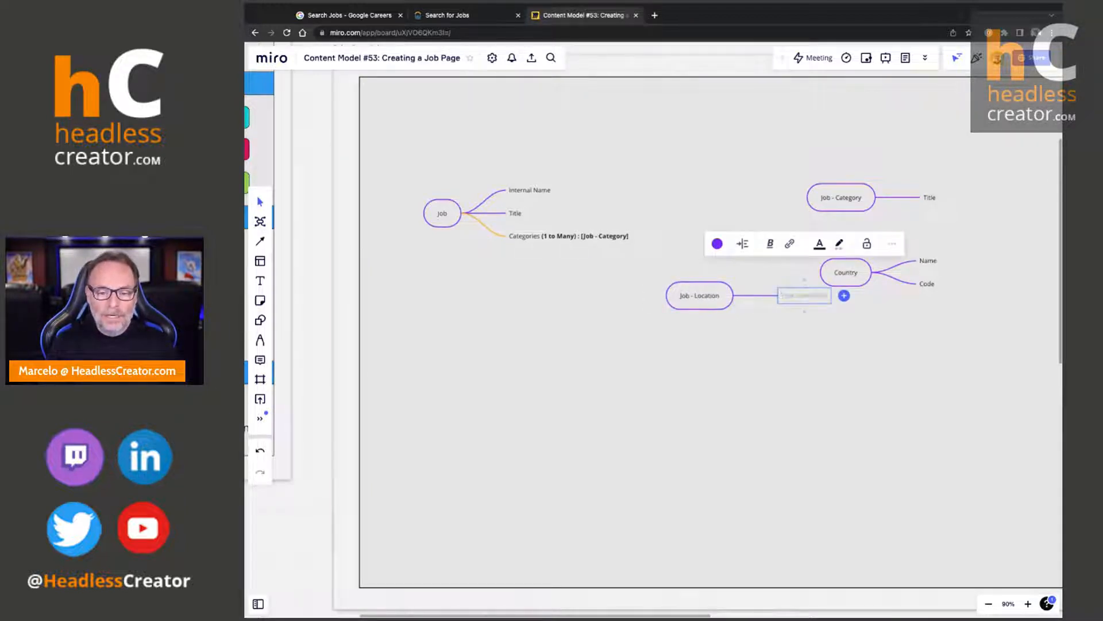
pyautogui.write('Country (1')
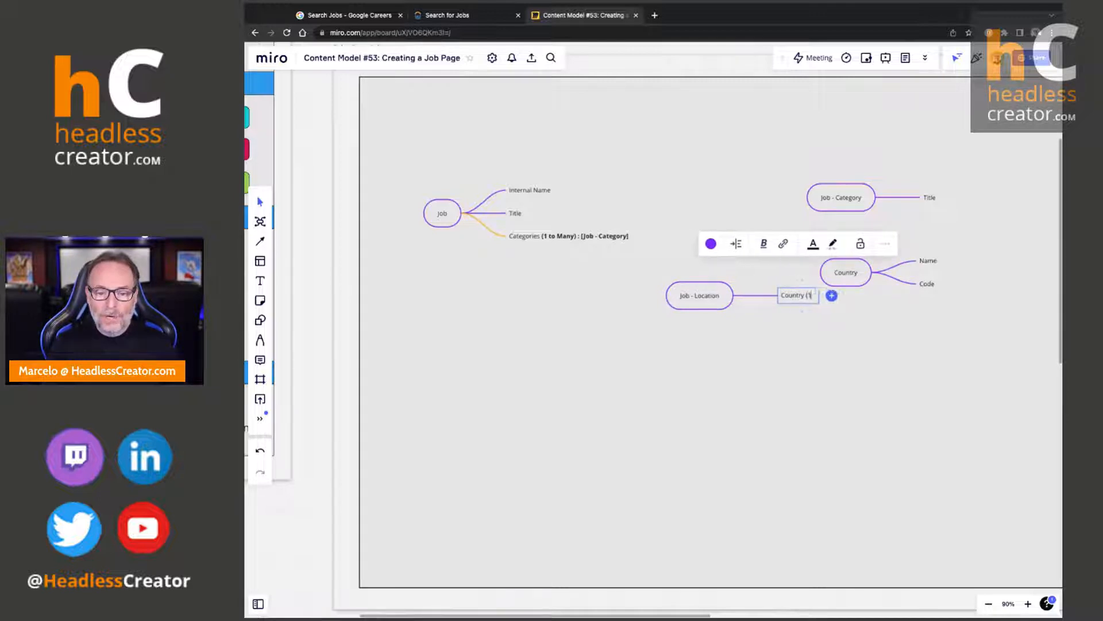
pyautogui.write(' to 1) : [C')
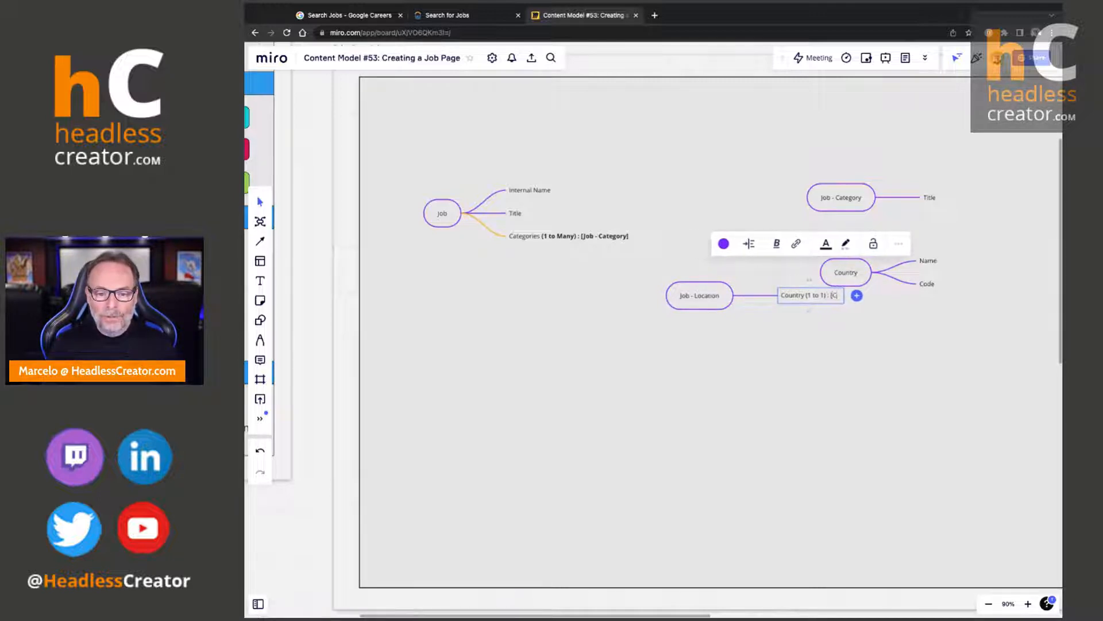
pyautogui.write('ountry]')
pyautogui.press('Return')
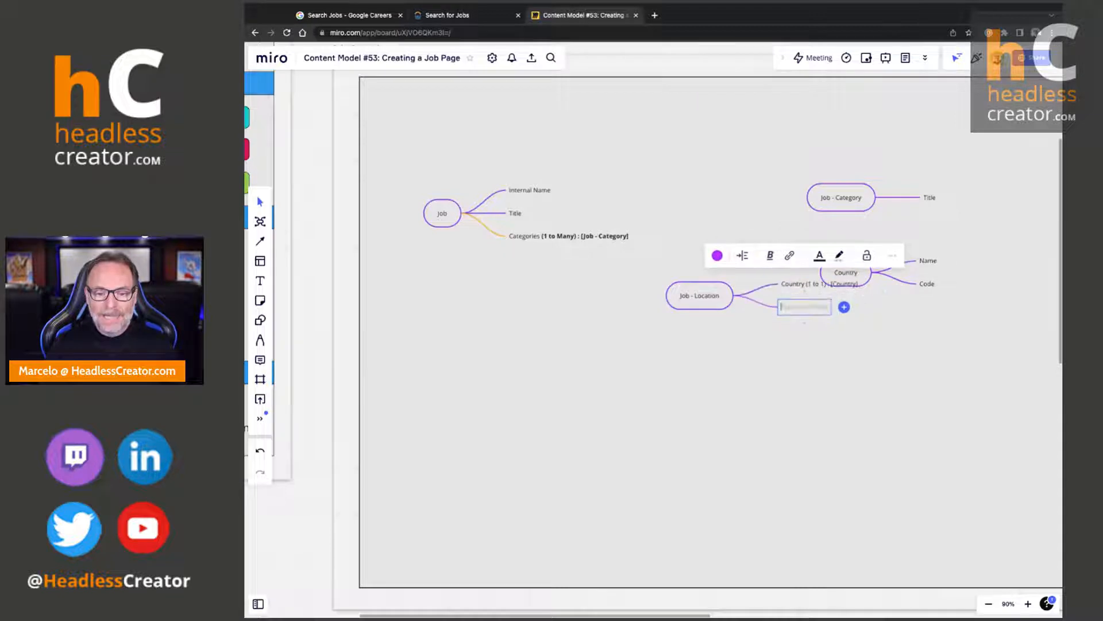
pyautogui.write('Location')
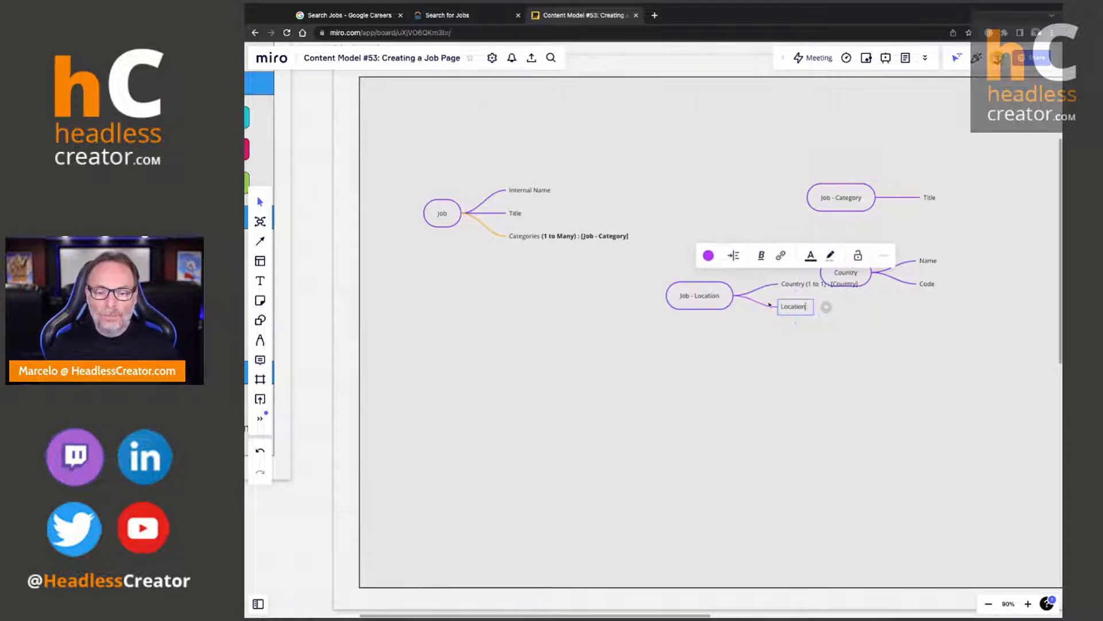
pyautogui.press('Escape')
# Rearrange the mind maps so Job - Location sits above Job - Category and Country sits below it
pyautogui.moveTo(701, 294); pyautogui.dragTo(746, 373)
pyautogui.moveTo(835, 265); pyautogui.dragTo(901, 303)
pyautogui.moveTo(854, 197); pyautogui.dragTo(856, 209)
pyautogui.moveTo(744, 375); pyautogui.dragTo(793, 174)
# Color the "Country (1 to 1) : [Country]" branch of the Job - Location map orange
pyautogui.click(912, 164)
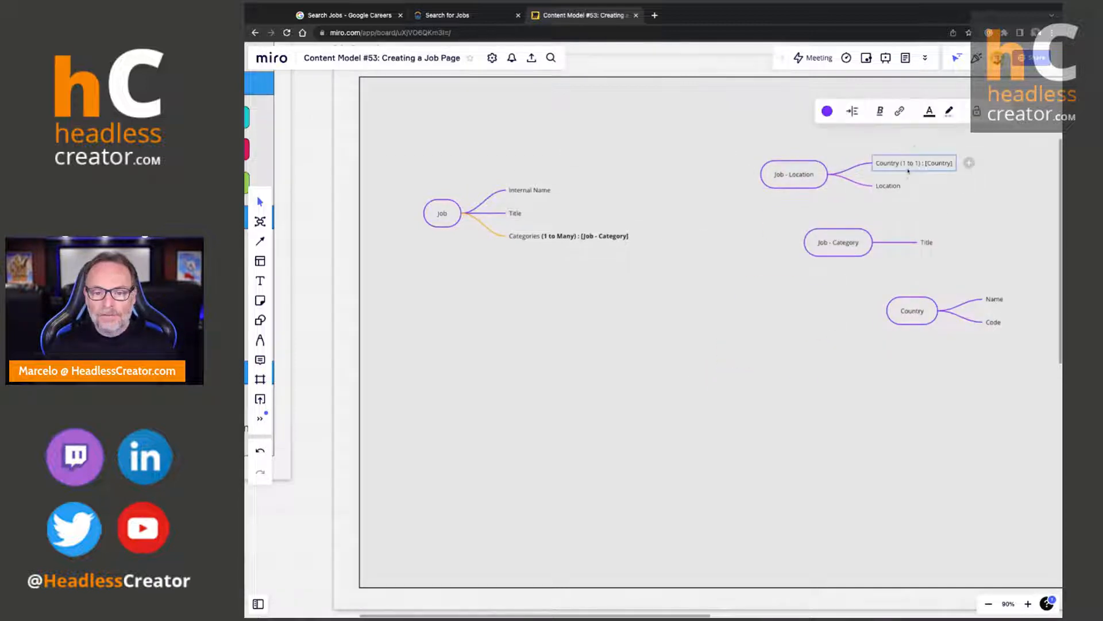
pyautogui.click(828, 112)
pyautogui.click(817, 158)
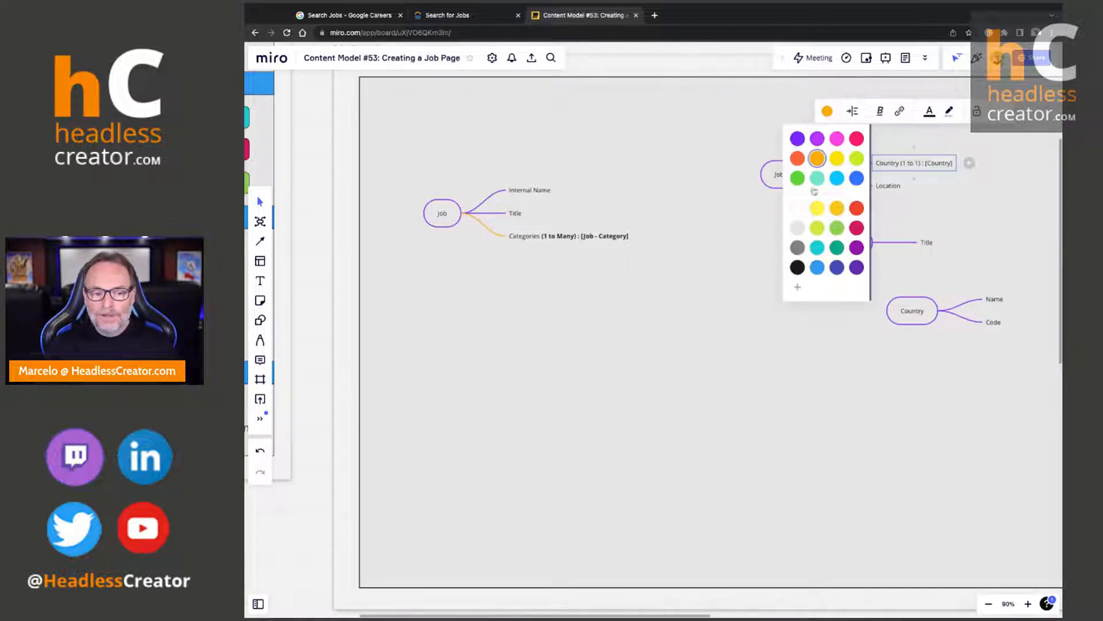
pyautogui.click(654, 297)
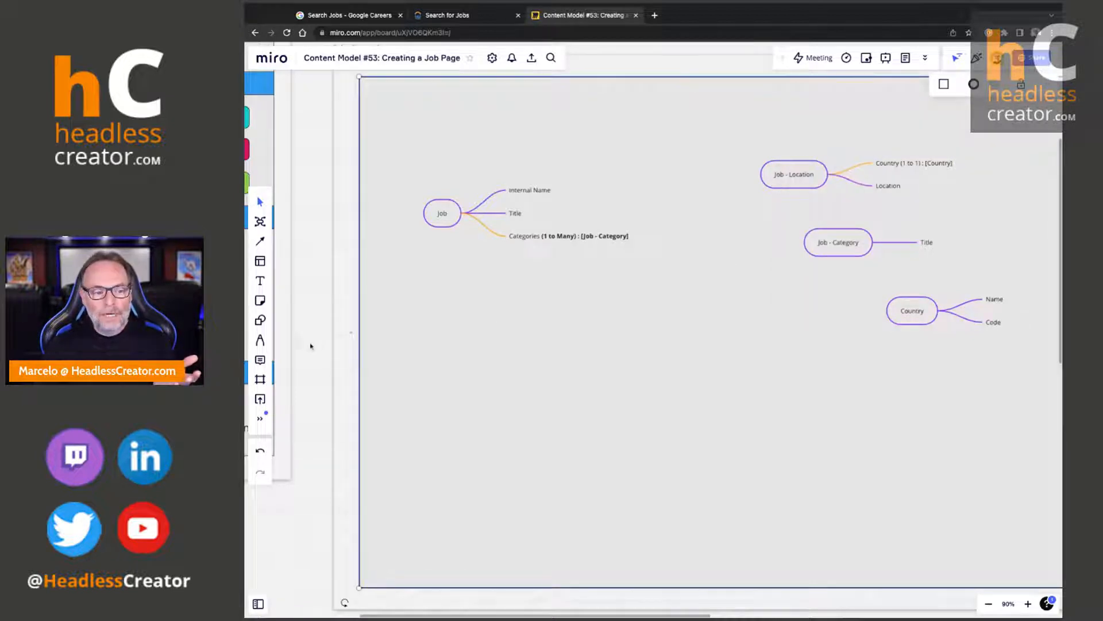
# Apply the purple regular-field color to the whole Job - Location map from its root node
pyautogui.hscroll(-3, 318, 349)
pyautogui.hscroll(-10, 318, 349)
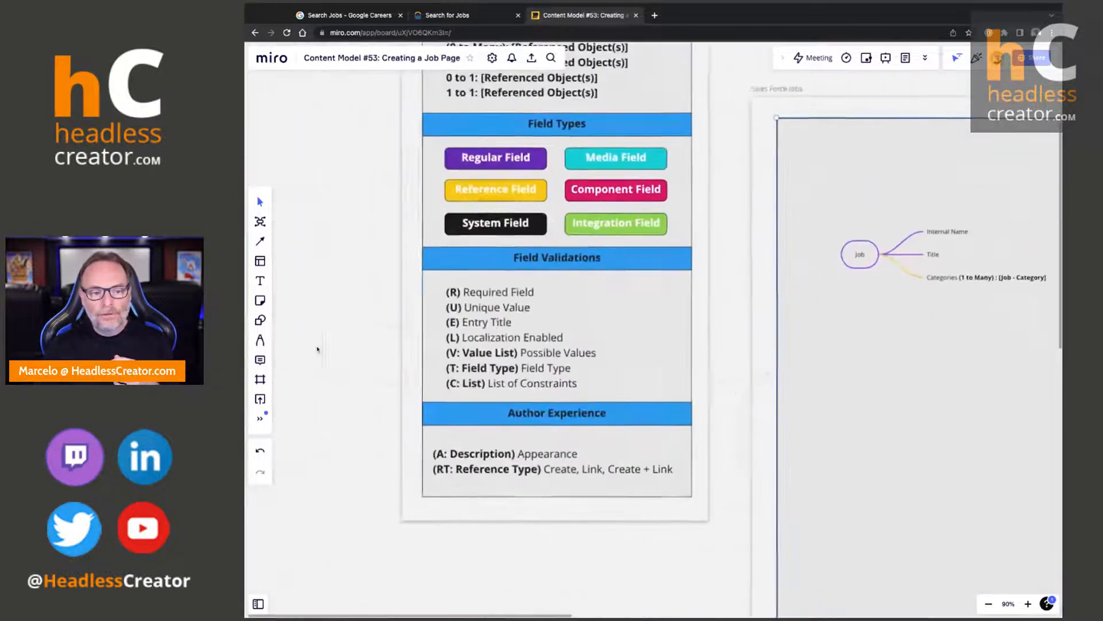
pyautogui.hscroll(15, 738, 292)
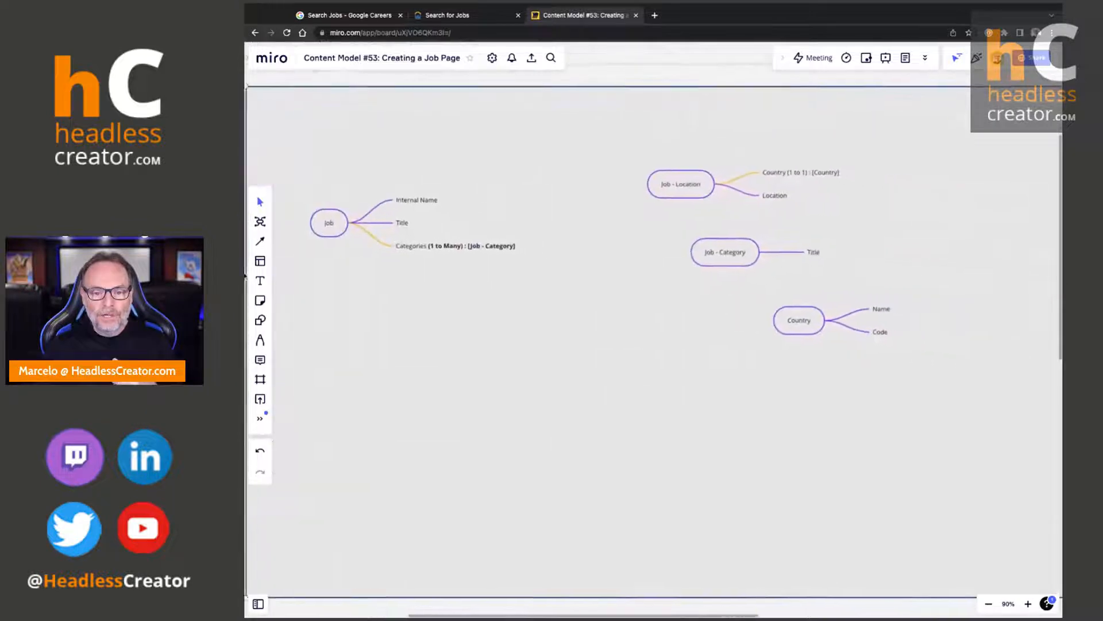
pyautogui.click(666, 193)
pyautogui.click(586, 125)
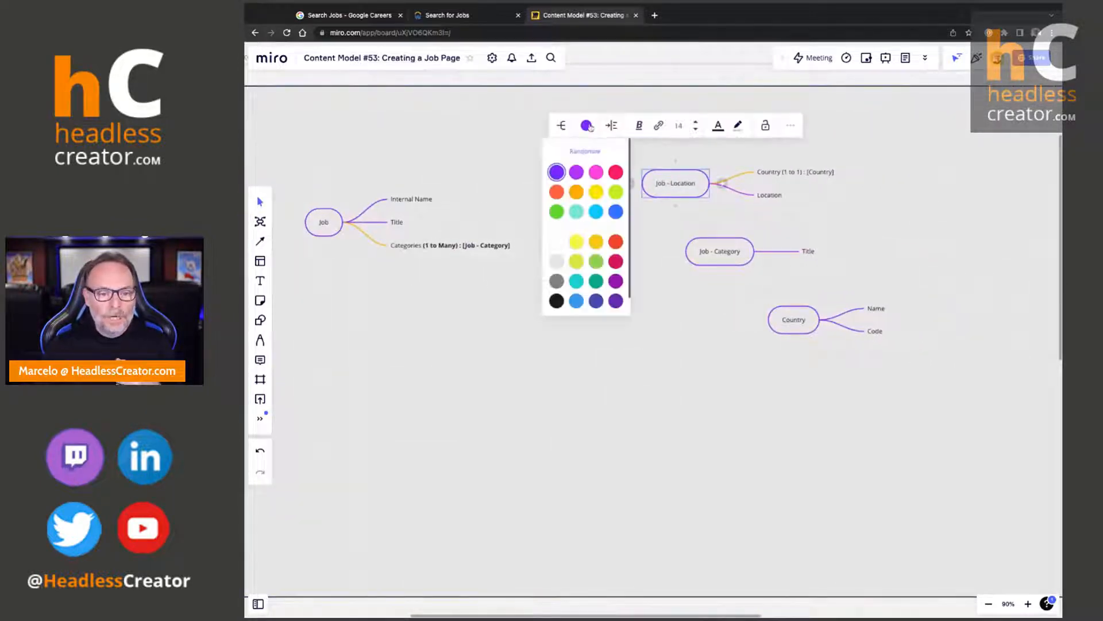
pyautogui.click(766, 182)
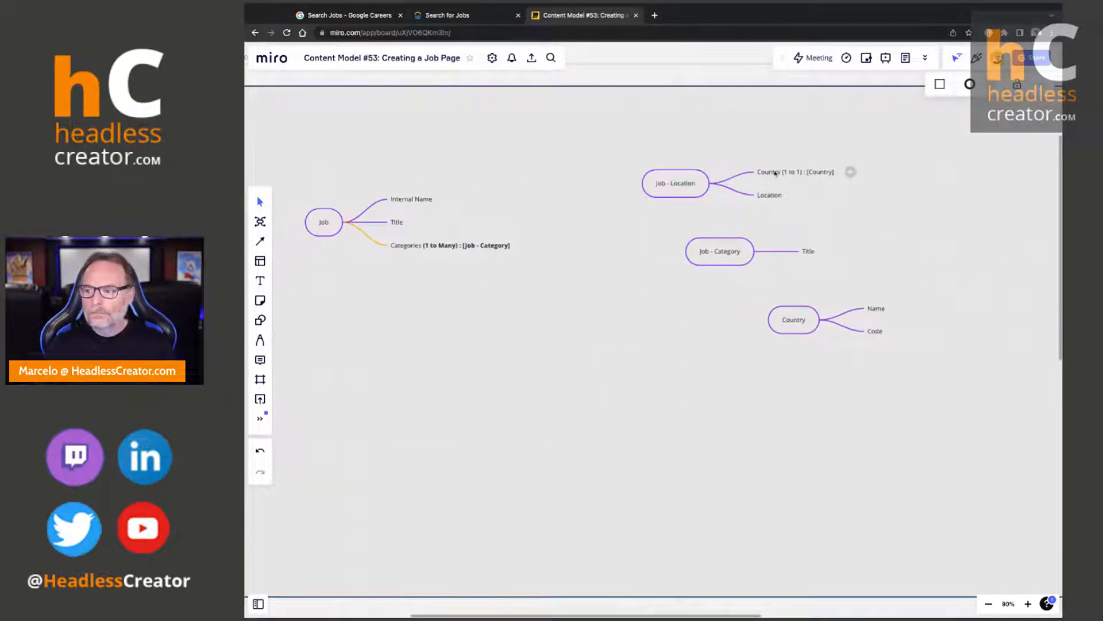
# Mark the Country node under Job - Location as a reference field by giving its branch the orange color
pyautogui.click(777, 173)
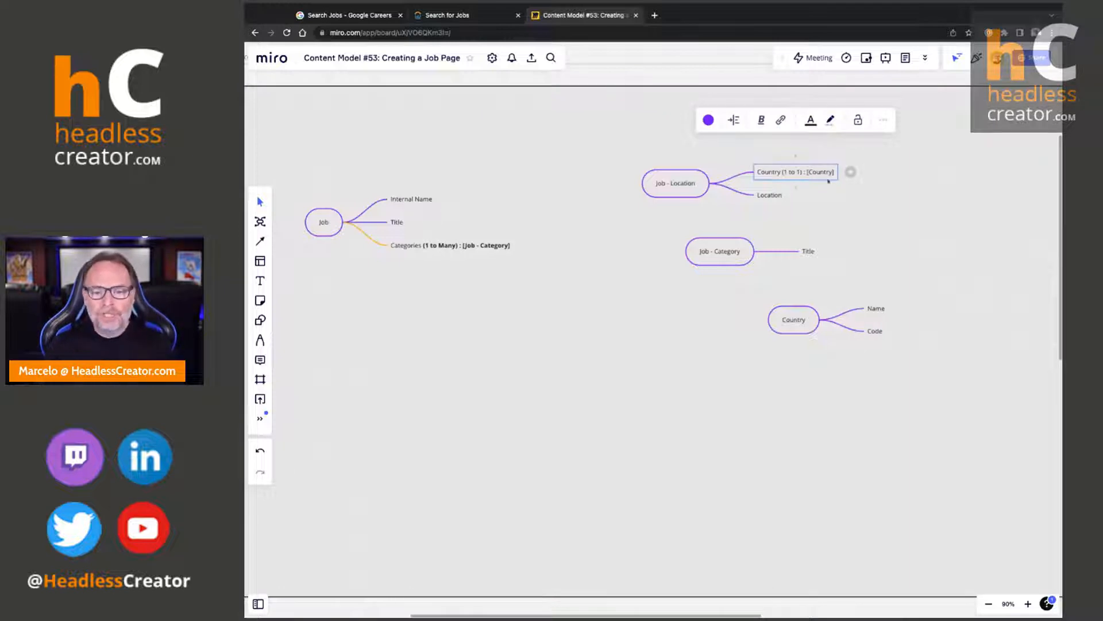
pyautogui.click(707, 120)
pyautogui.click(699, 166)
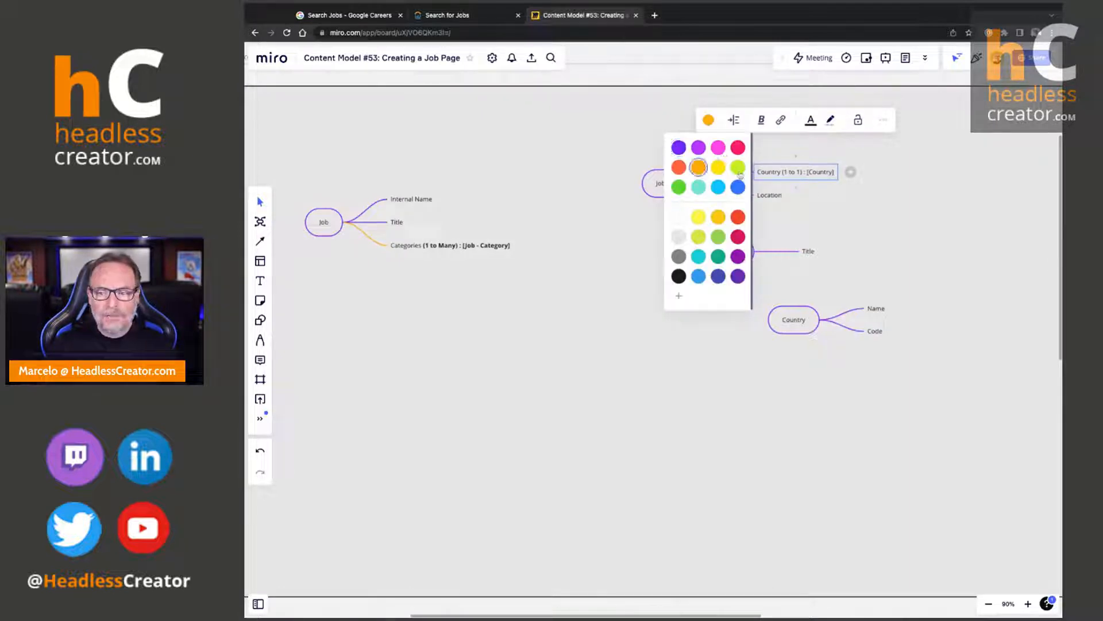
pyautogui.click(896, 205)
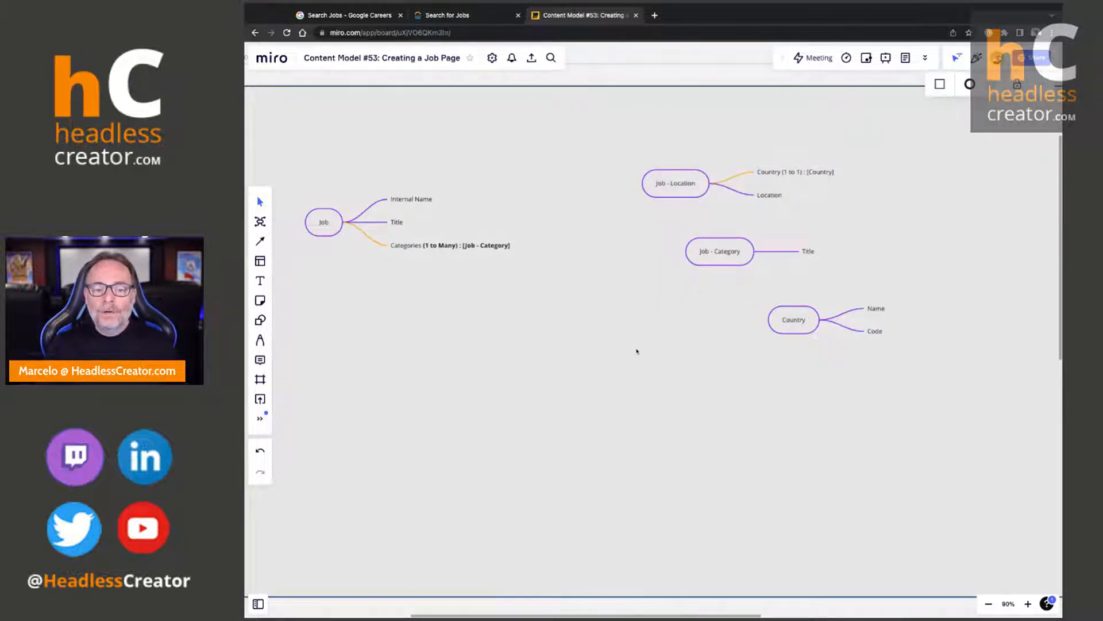
# Shift the Job - Category map right and down towards Country, and slightly adjust the positions of Country and Job - Location
pyautogui.hscroll(-2, 638, 351)
pyautogui.moveTo(798, 198); pyautogui.dragTo(786, 197)
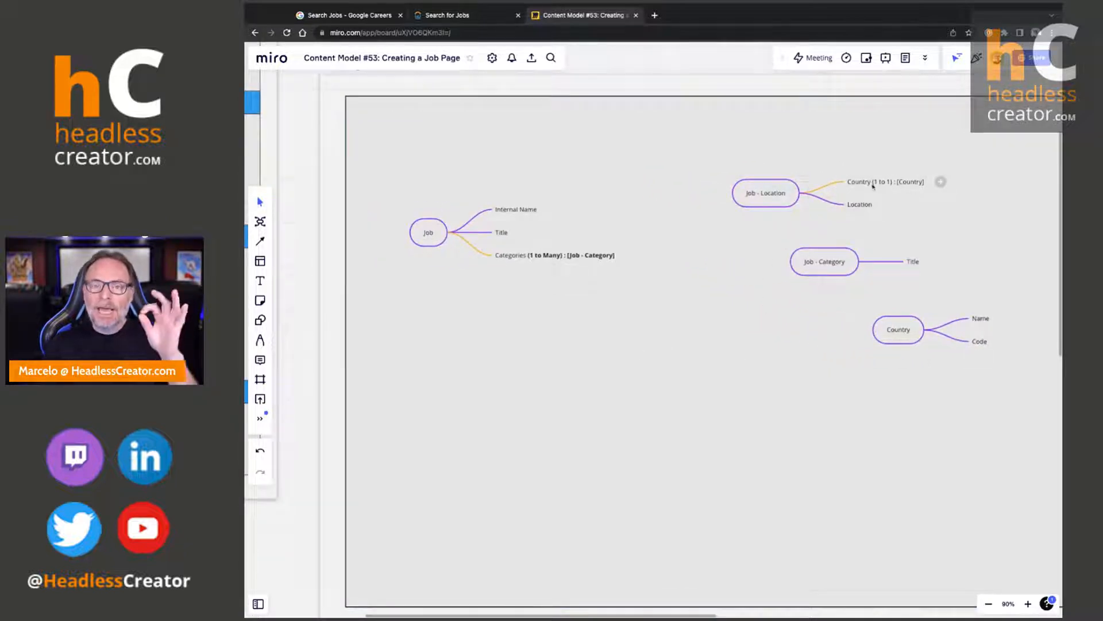
pyautogui.click(868, 207)
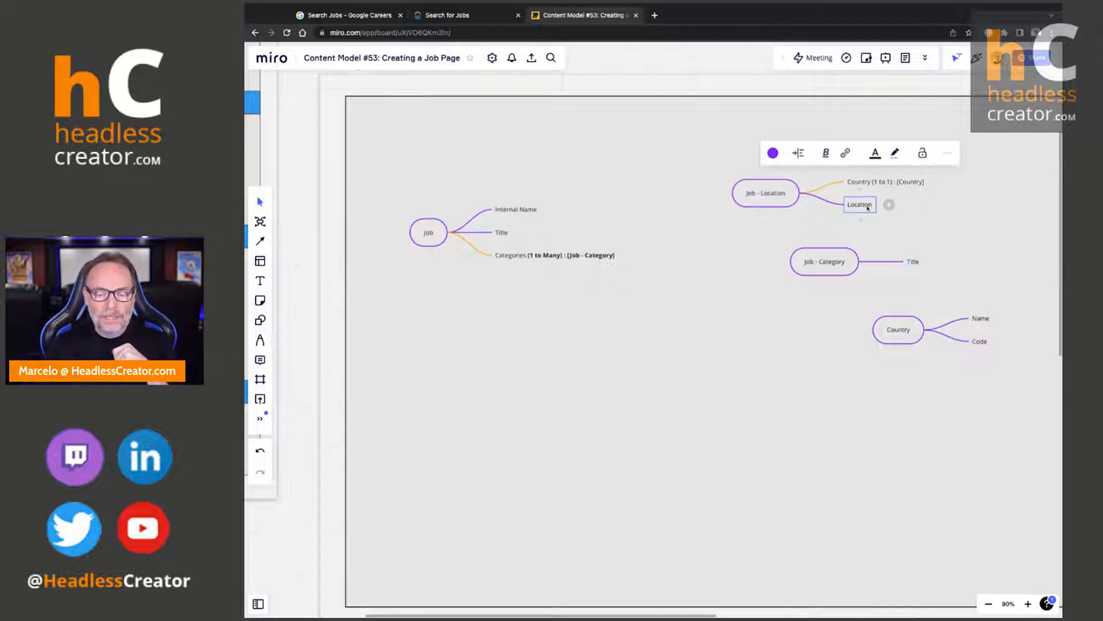
pyautogui.click(866, 207)
pyautogui.click(922, 248)
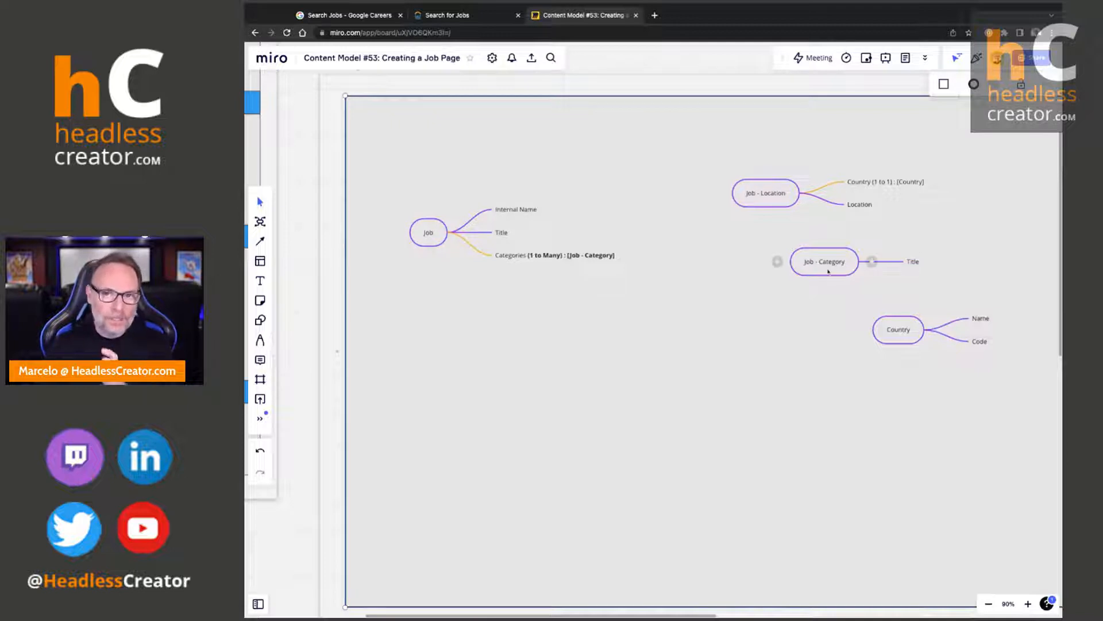
pyautogui.moveTo(803, 273); pyautogui.dragTo(853, 285)
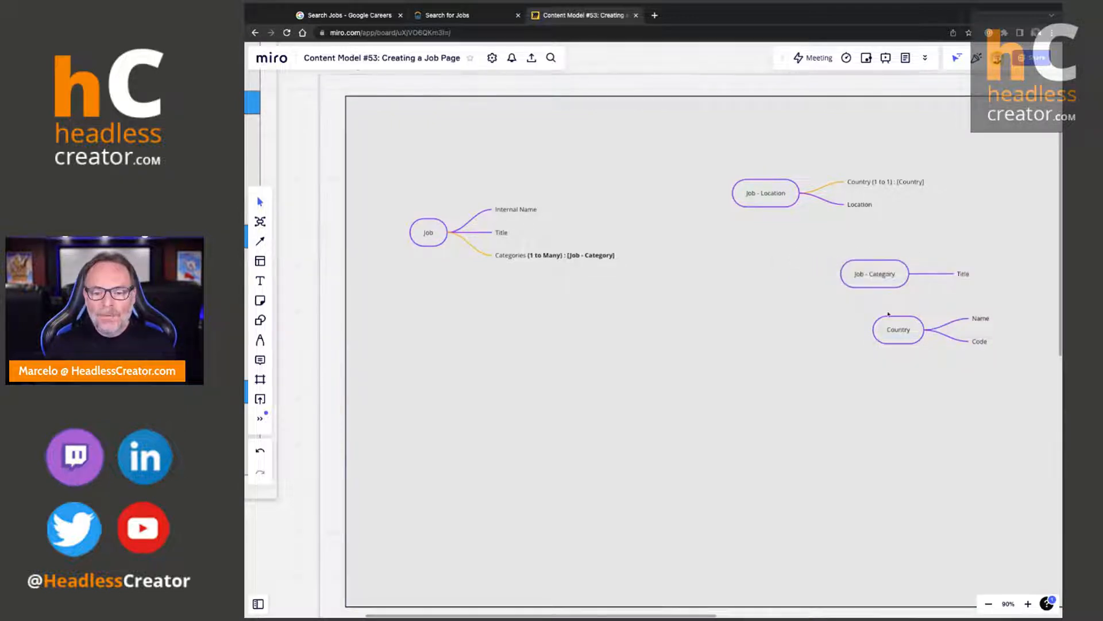
pyautogui.moveTo(898, 332); pyautogui.dragTo(906, 340)
pyautogui.moveTo(783, 201); pyautogui.dragTo(778, 199)
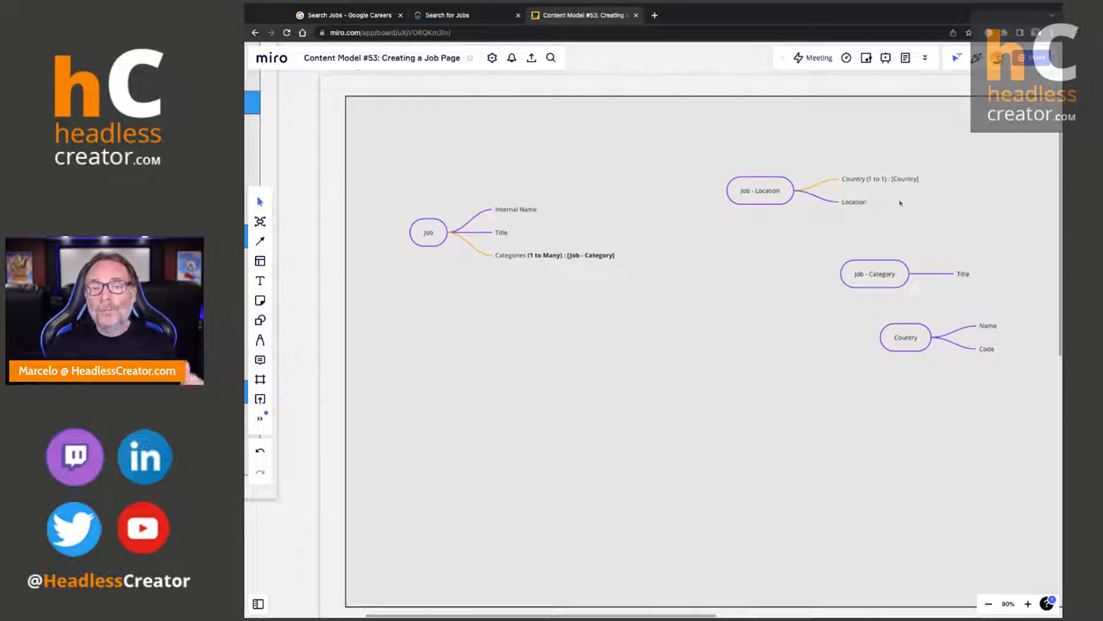
# Add the child node "Locations (1 to Many) : [Job - Location]" to the Job map below Categories
pyautogui.click(521, 257)
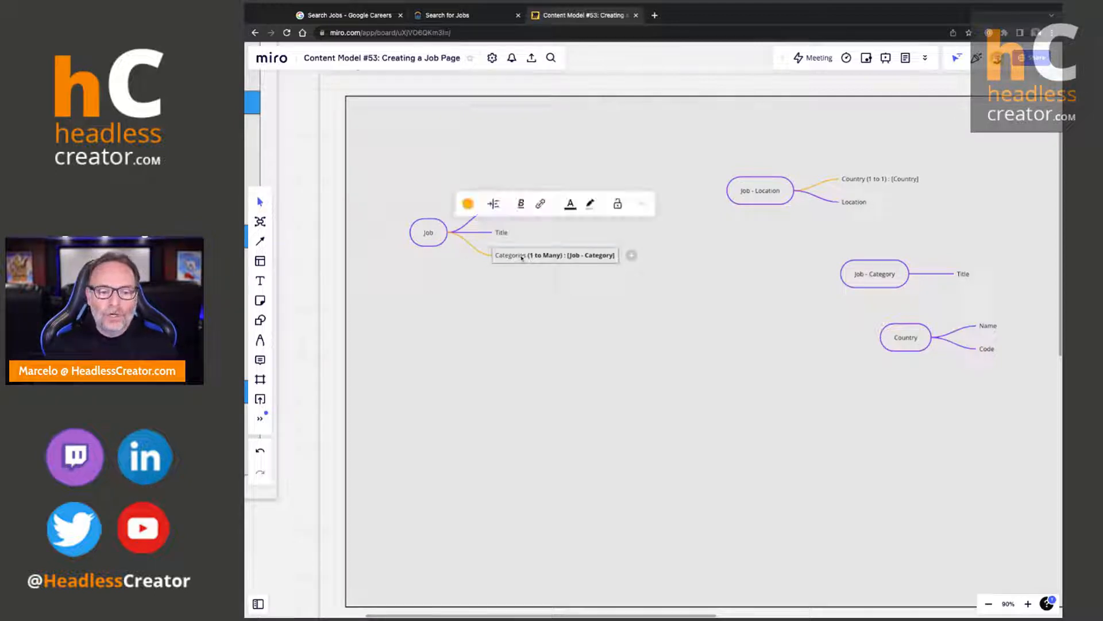
pyautogui.press('Return')
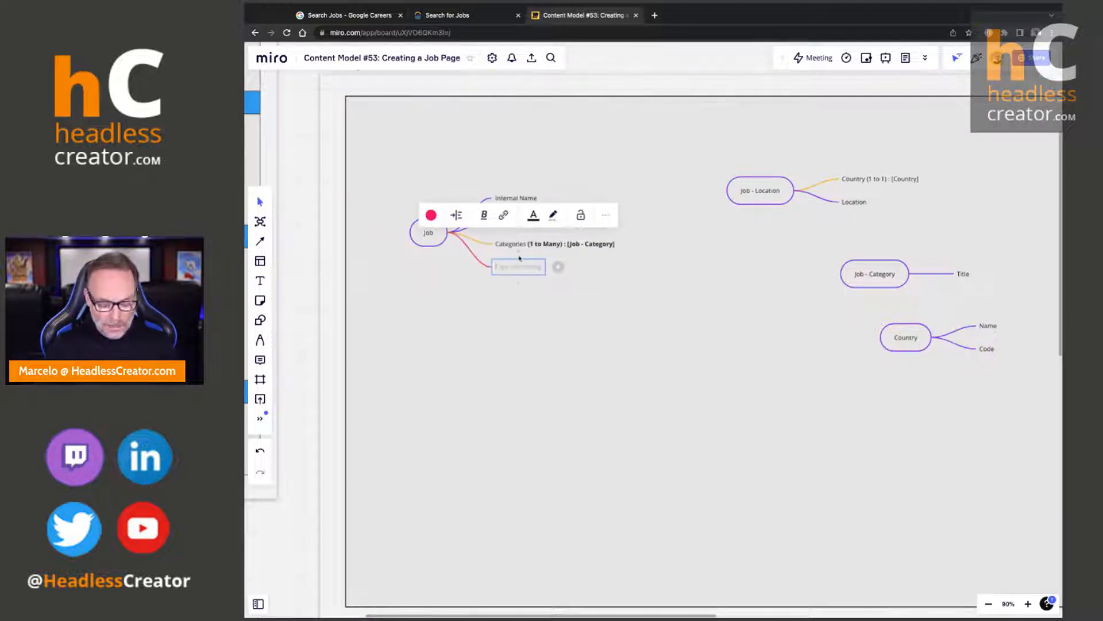
pyautogui.write('Locations (')
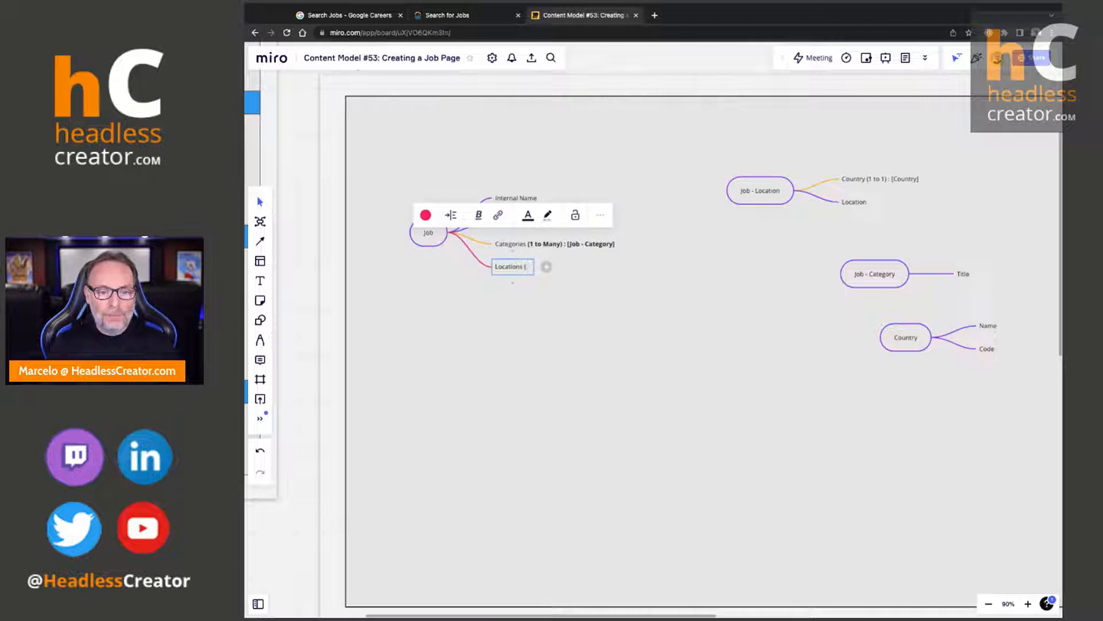
pyautogui.write('1 to Many) :')
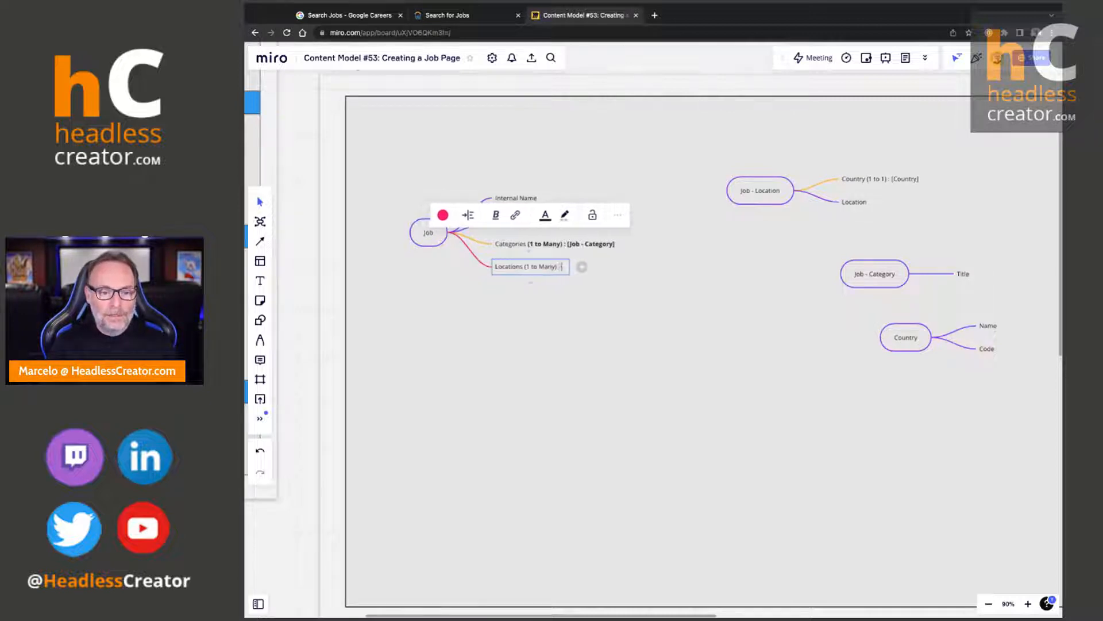
pyautogui.write(' [Job - Locatio')
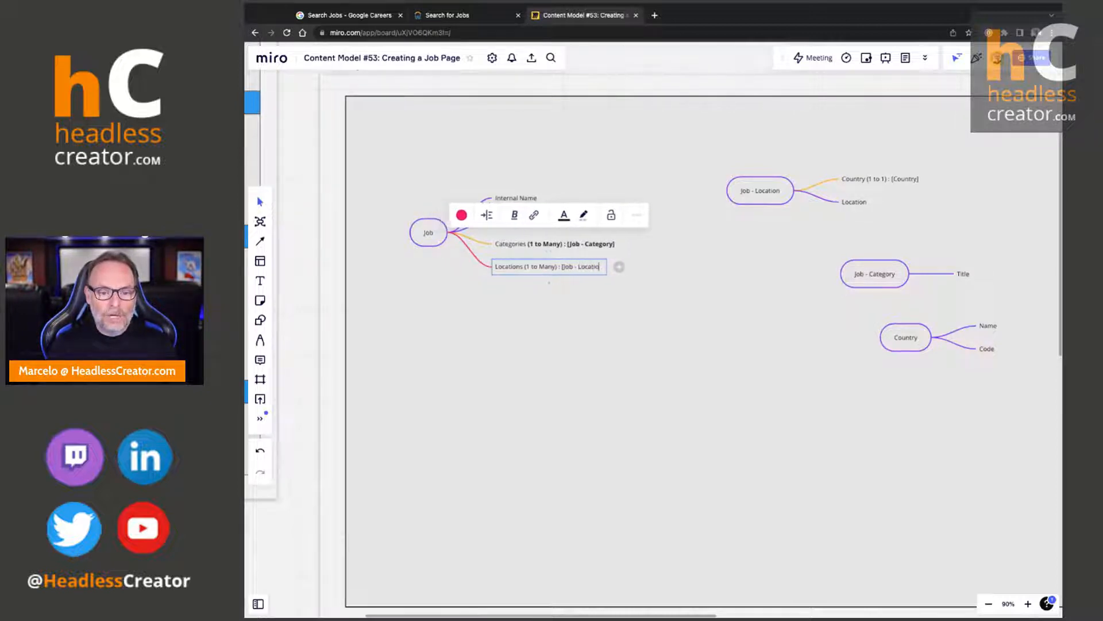
pyautogui.write('n]')
# Bold the "(1 to Many) : [Job - Location]" part of the Locations node and color its branch orange
pyautogui.hotkey('ctrl', 'a')
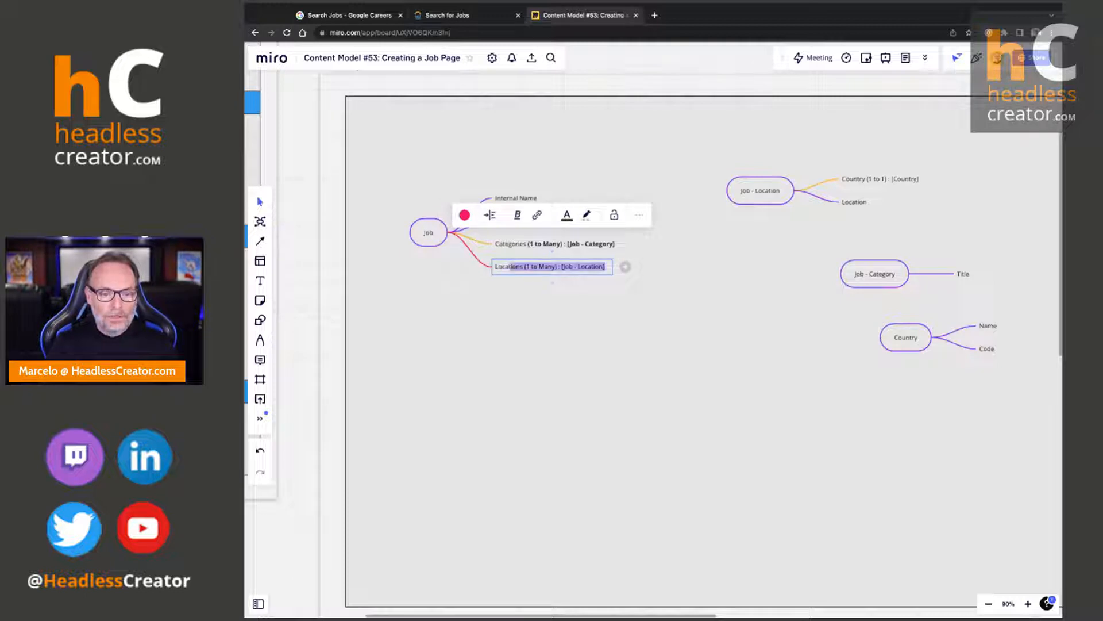
pyautogui.hotkey('shift', 'Right')
pyautogui.hotkey('shift', 'Right')
pyautogui.hotkey('shift', 'Right')
pyautogui.hotkey('shift', 'Right')
pyautogui.hotkey('ctrl', 'b')
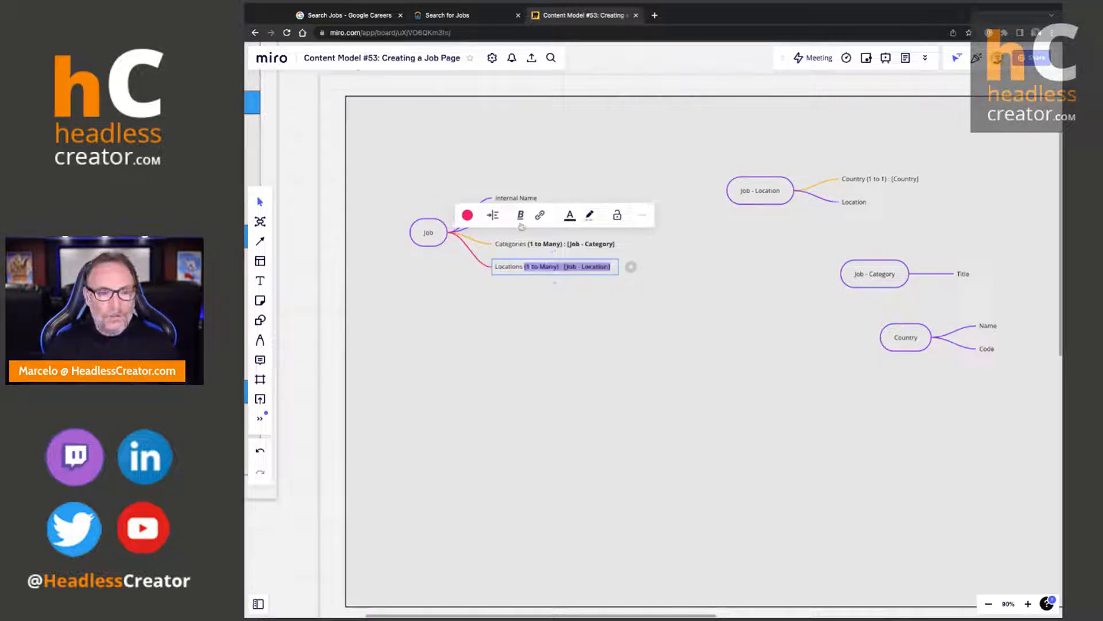
pyautogui.click(469, 215)
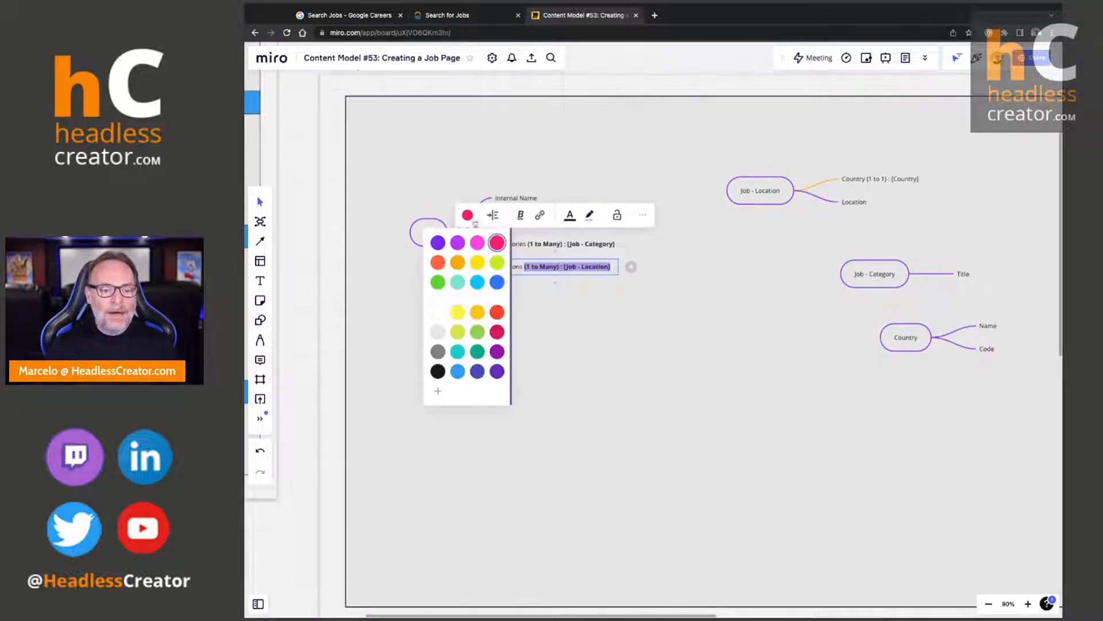
pyautogui.click(636, 325)
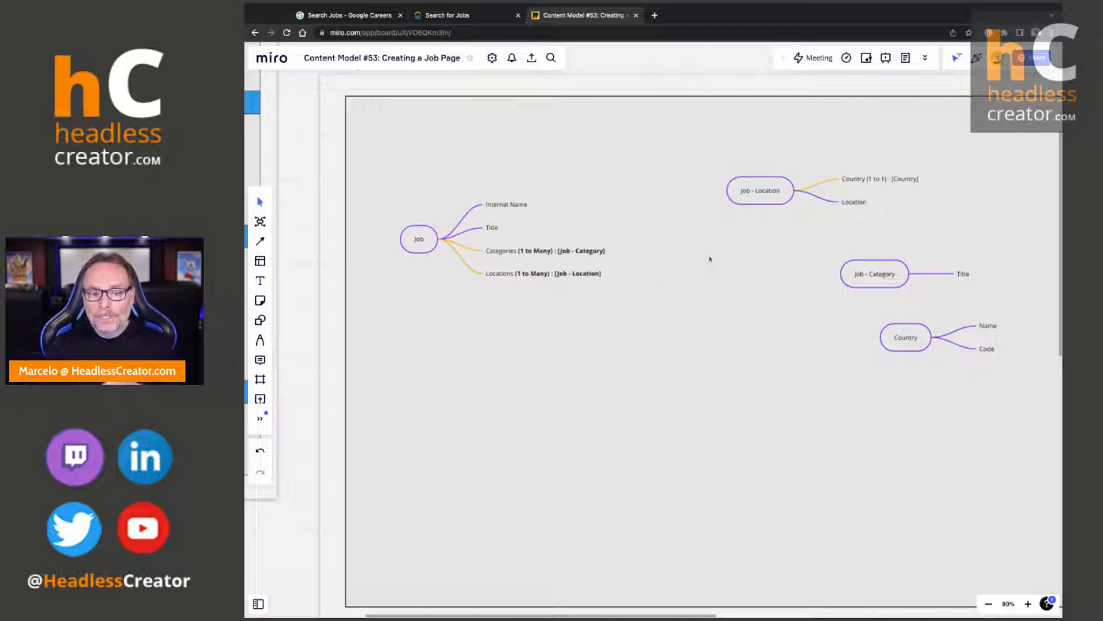
# Review the Location Country and Locations filters on the Salesforce job search page, and return to the Miro board
pyautogui.click(859, 183)
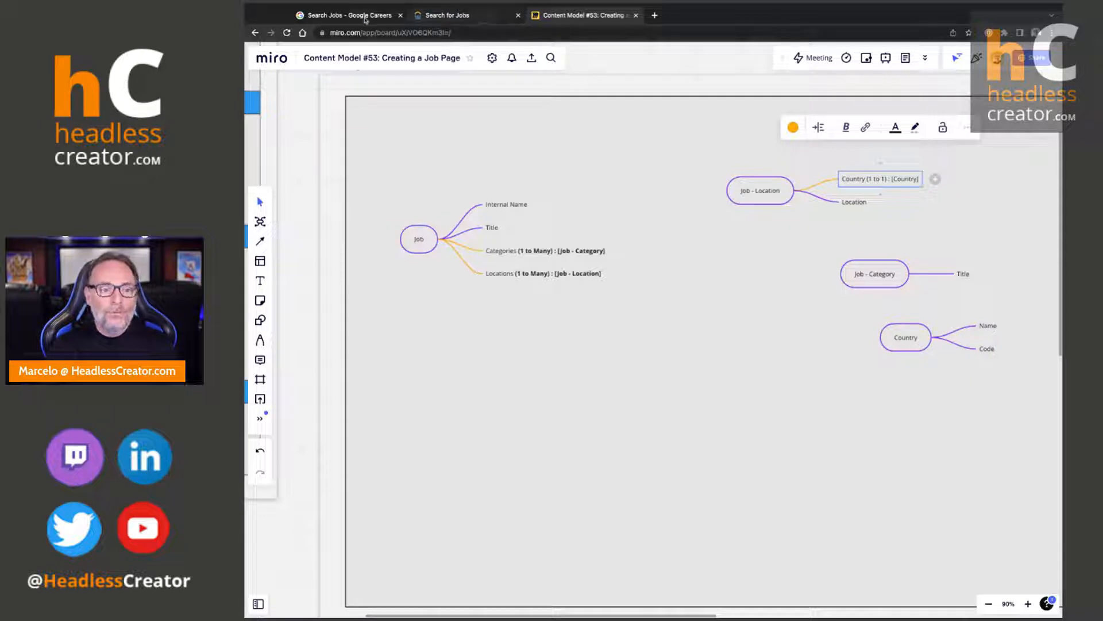
pyautogui.click(469, 16)
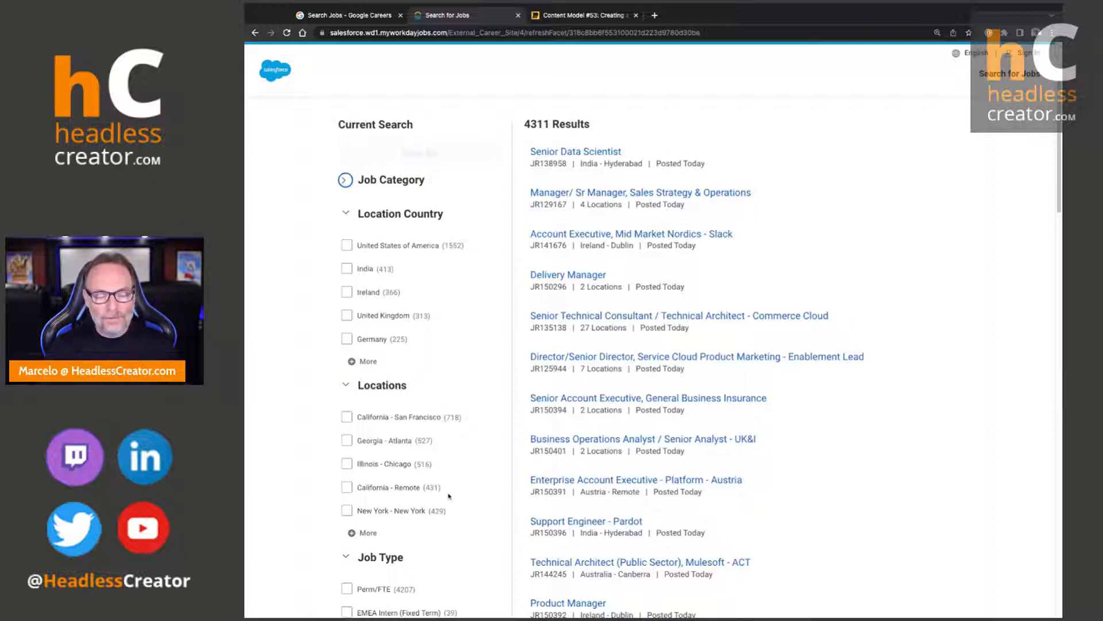
pyautogui.click(601, 17)
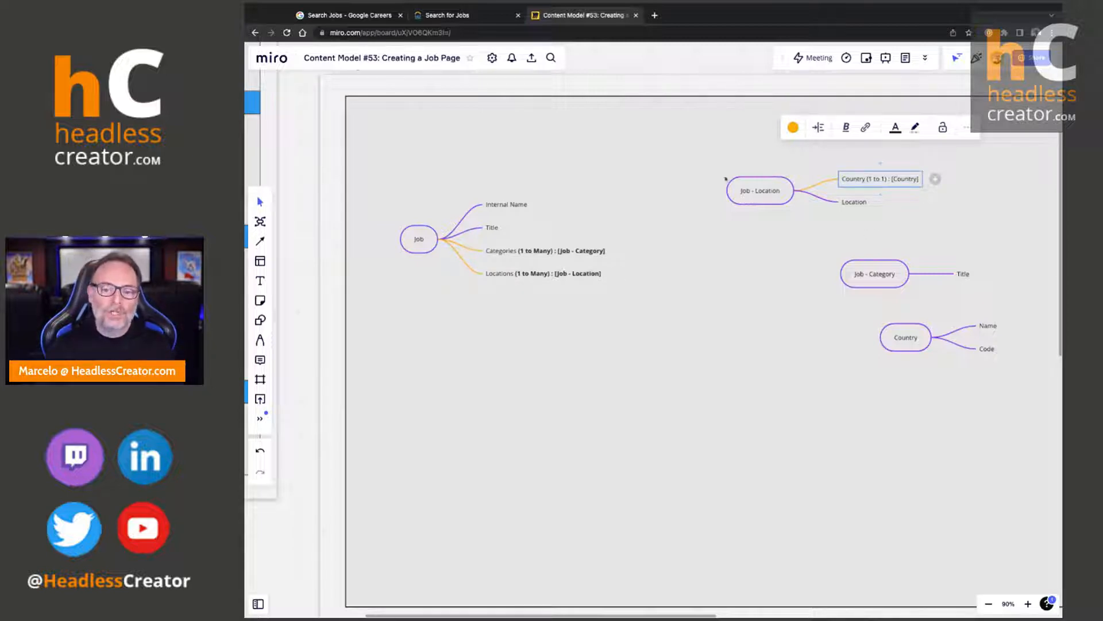
# Move the Country map up between Job - Location and Job - Category, and shift Job - Location up and left
pyautogui.moveTo(756, 203); pyautogui.dragTo(757, 194)
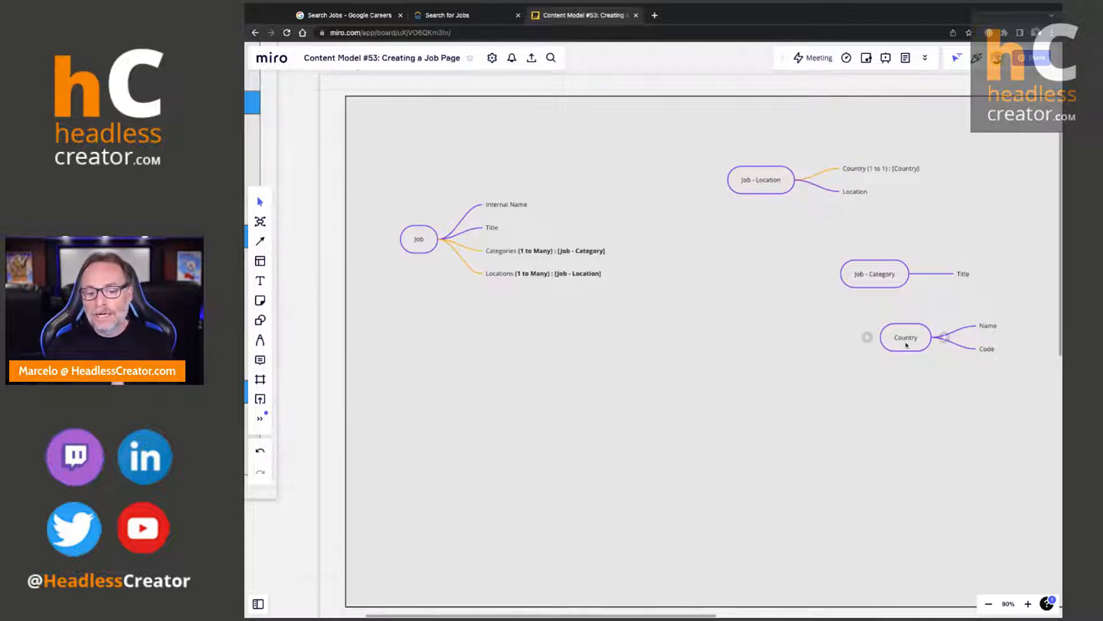
pyautogui.moveTo(907, 345); pyautogui.dragTo(947, 229)
pyautogui.moveTo(757, 183)
pyautogui.mouseDown()
pyautogui.moveTo(734, 167)
pyautogui.moveTo(749, 180)
pyautogui.mouseUp()
# Connect the "Country (1 to 1) : [Country]" node to the Country map with a curved arrow, and move Job - Category further down
pyautogui.click(260, 241)
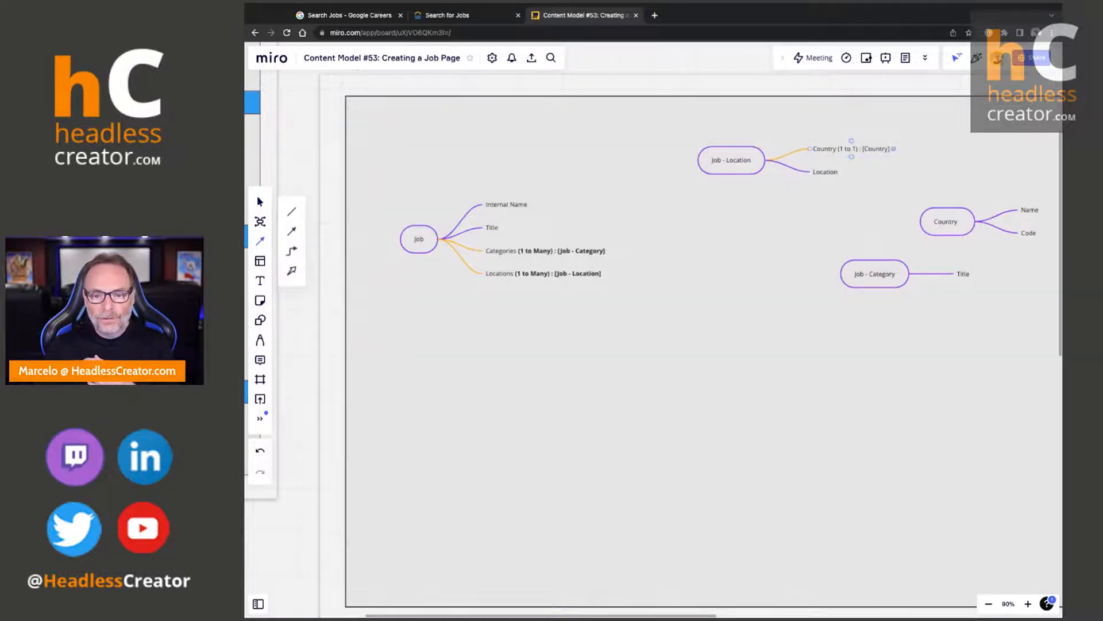
pyautogui.moveTo(852, 148); pyautogui.dragTo(916, 213)
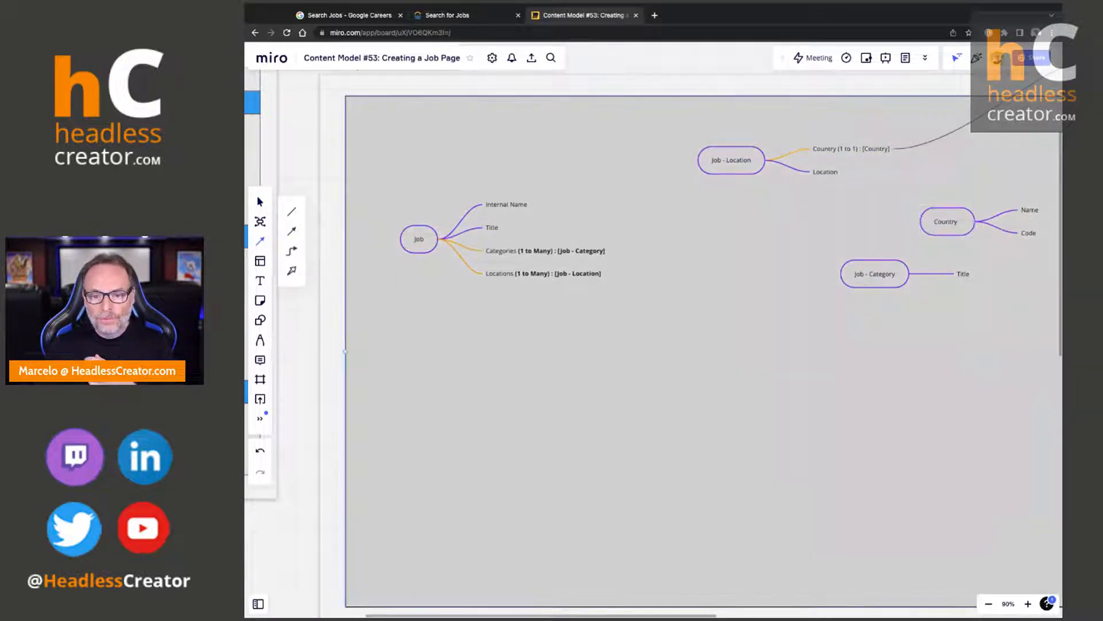
pyautogui.moveTo(971, 122); pyautogui.dragTo(947, 207)
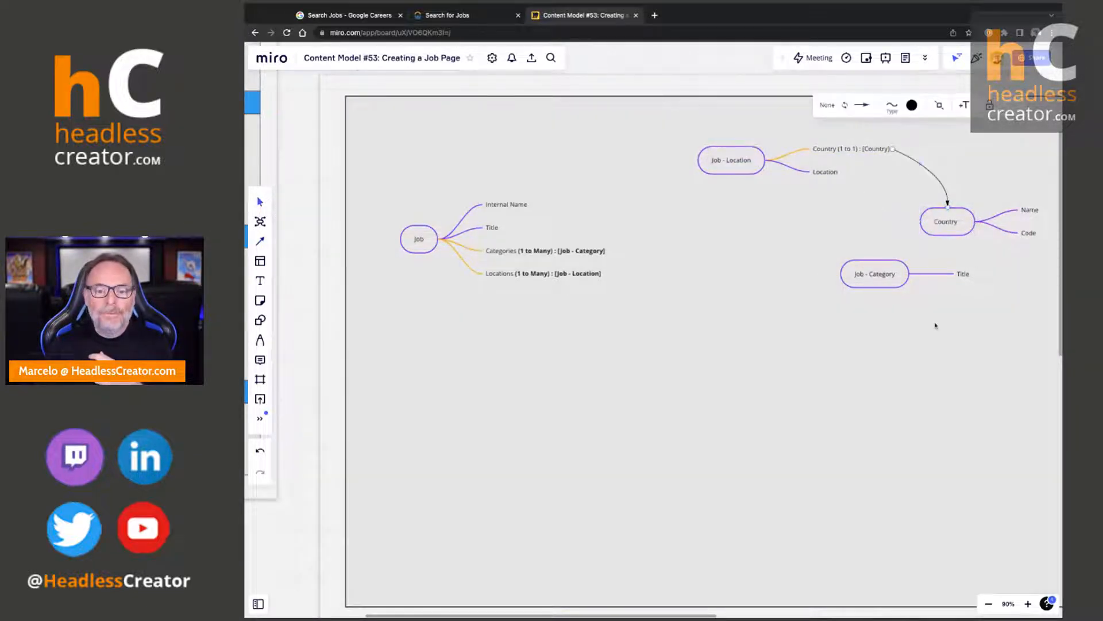
pyautogui.moveTo(876, 274); pyautogui.dragTo(892, 318)
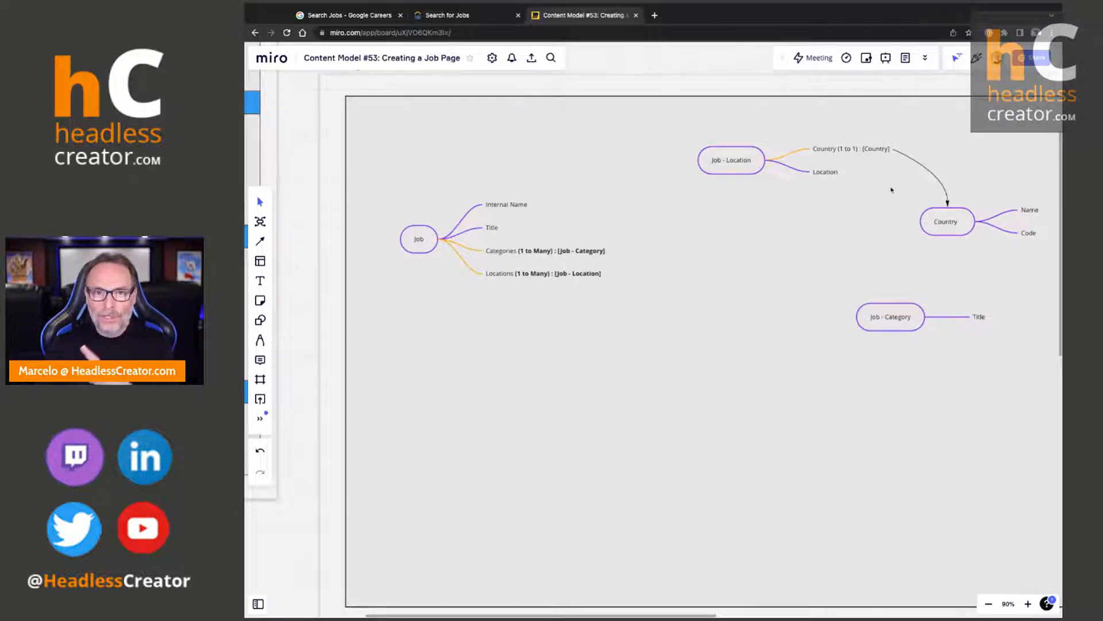
# Review the job listings and their locations on the Salesforce job search page, and switch back to the Miro board
pyautogui.click(448, 16)
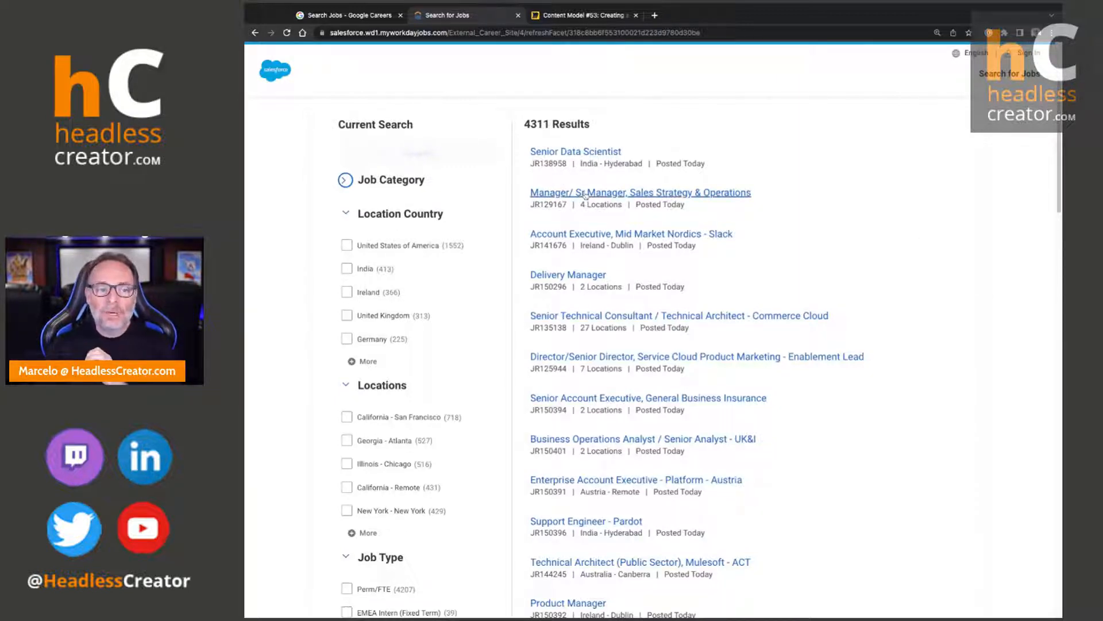
pyautogui.click(243, 67)
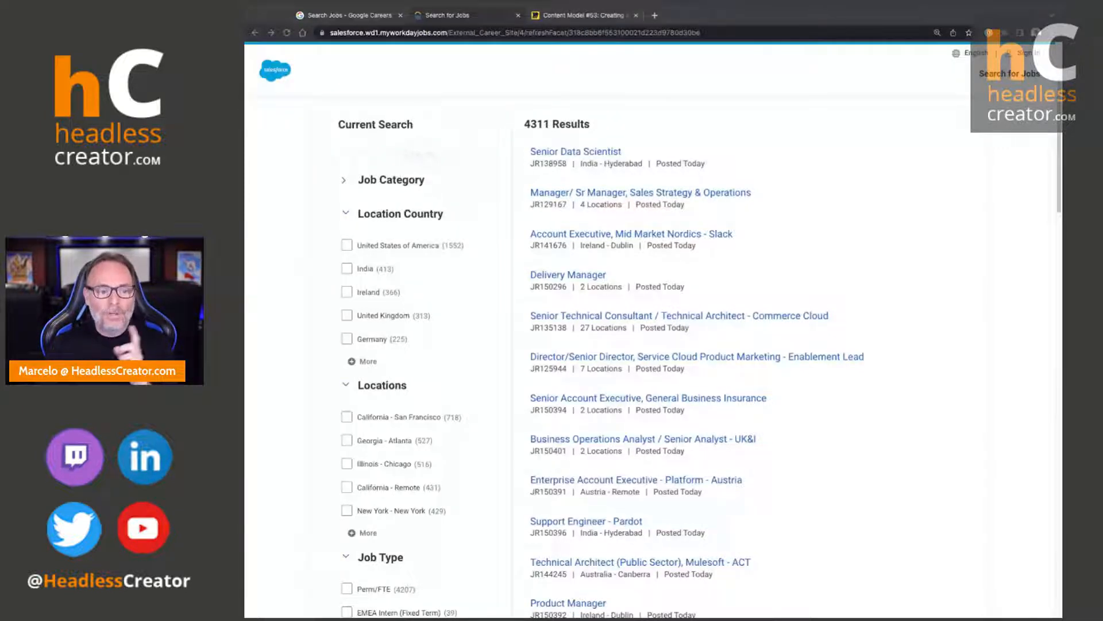
pyautogui.click(597, 17)
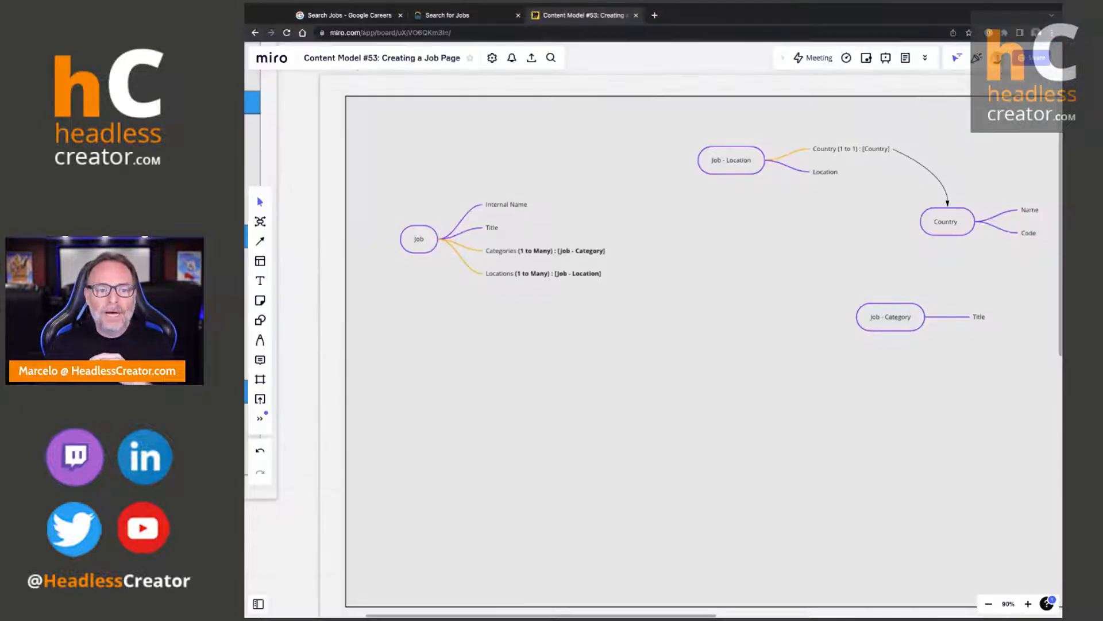
# Collapse the Location Country and Locations filters on the Salesforce job search page, review Job Type and Full/Part-time, and return to the Miro board
pyautogui.click(492, 18)
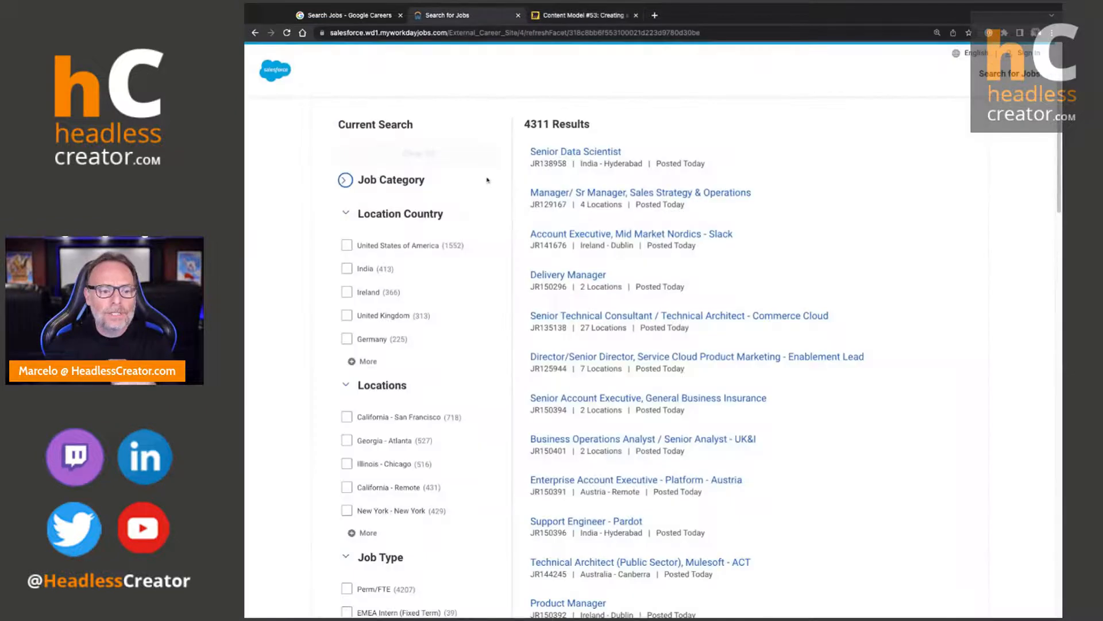
pyautogui.click(346, 212)
pyautogui.click(348, 248)
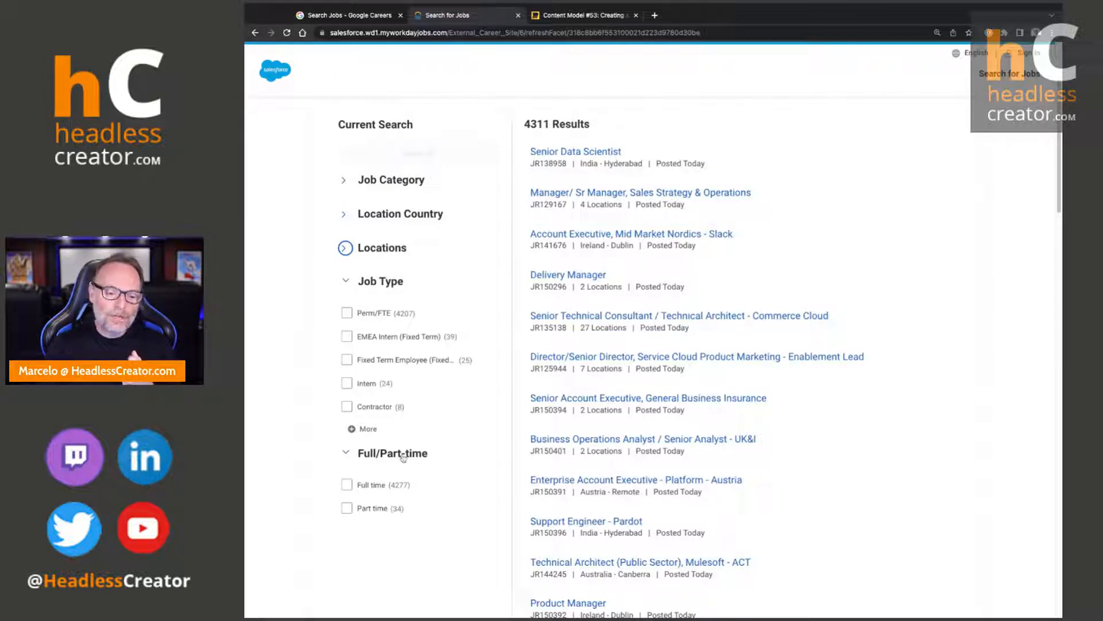
pyautogui.click(586, 17)
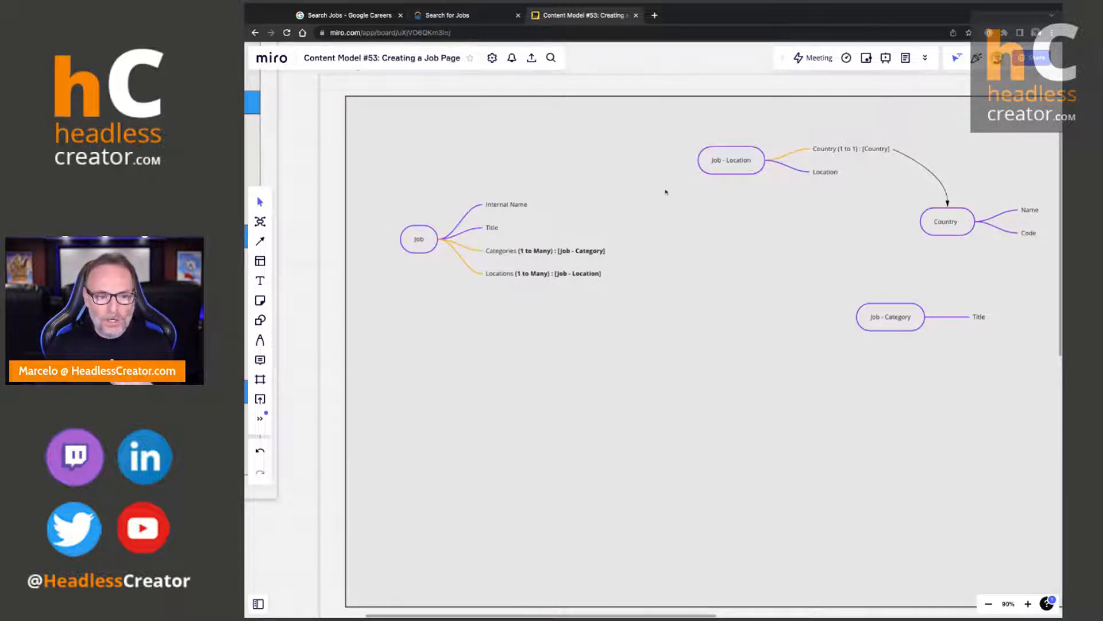
# Create a "Job - Type" mind map below Job - Category with the nodes "Internal Name" and "Title"
pyautogui.click(260, 221)
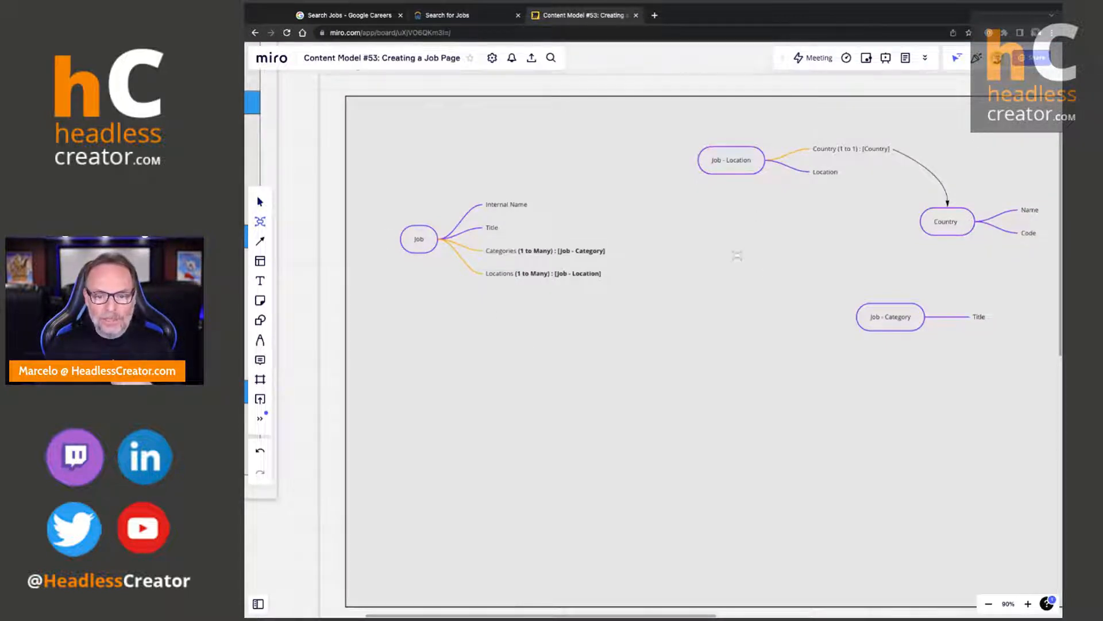
pyautogui.click(861, 410)
pyautogui.write('Job')
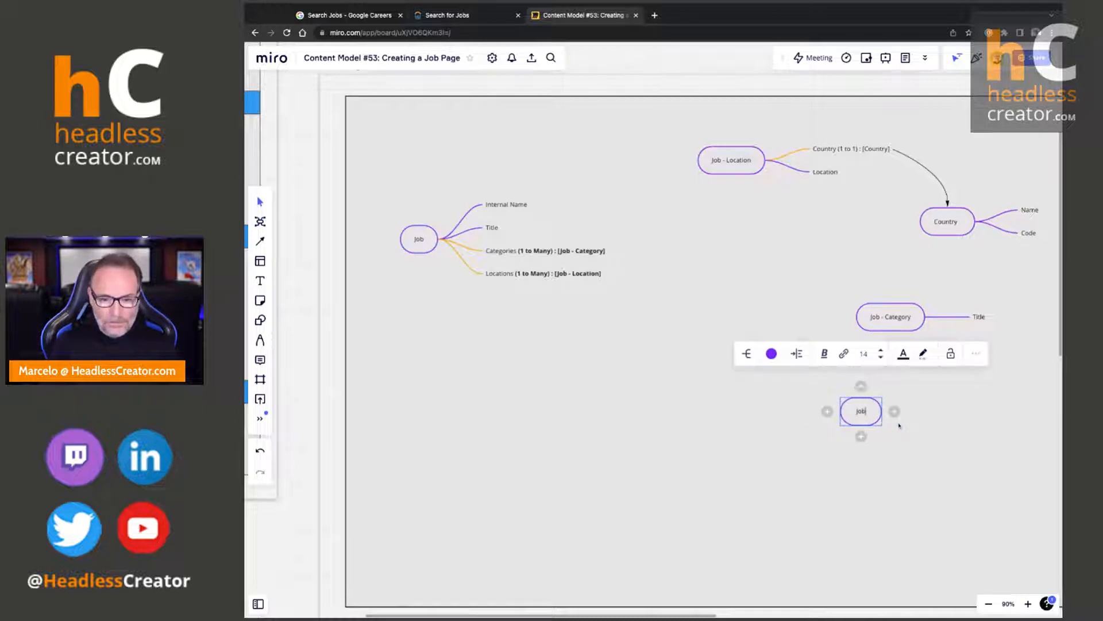
pyautogui.write(' - Jype')
pyautogui.press('Tab')
pyautogui.write('Inte')
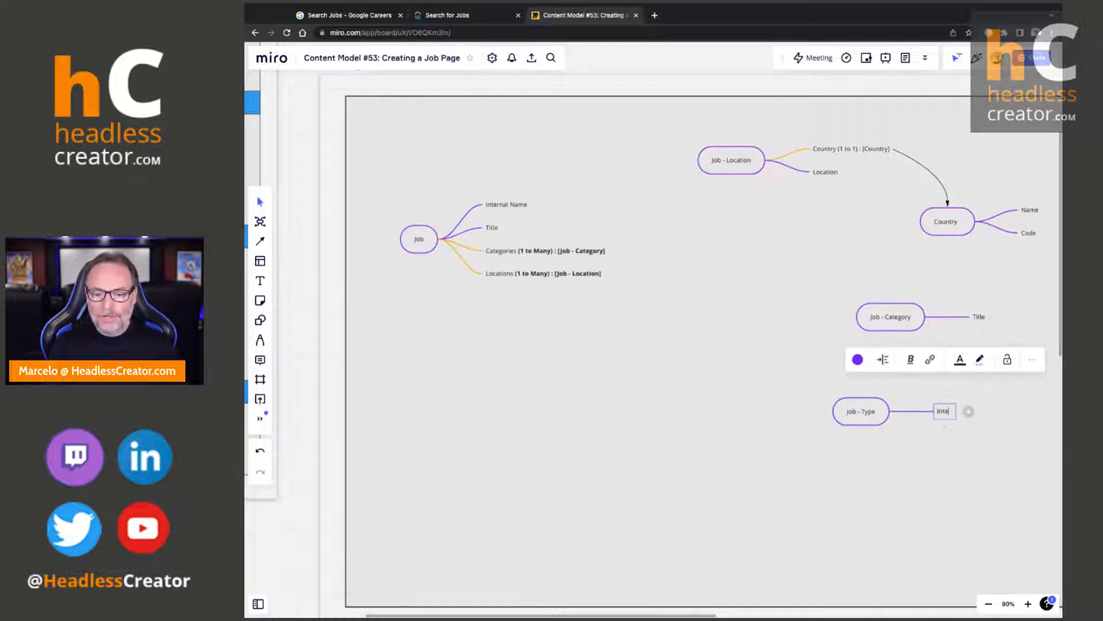
pyautogui.write('rnal Name')
pyautogui.press('Return')
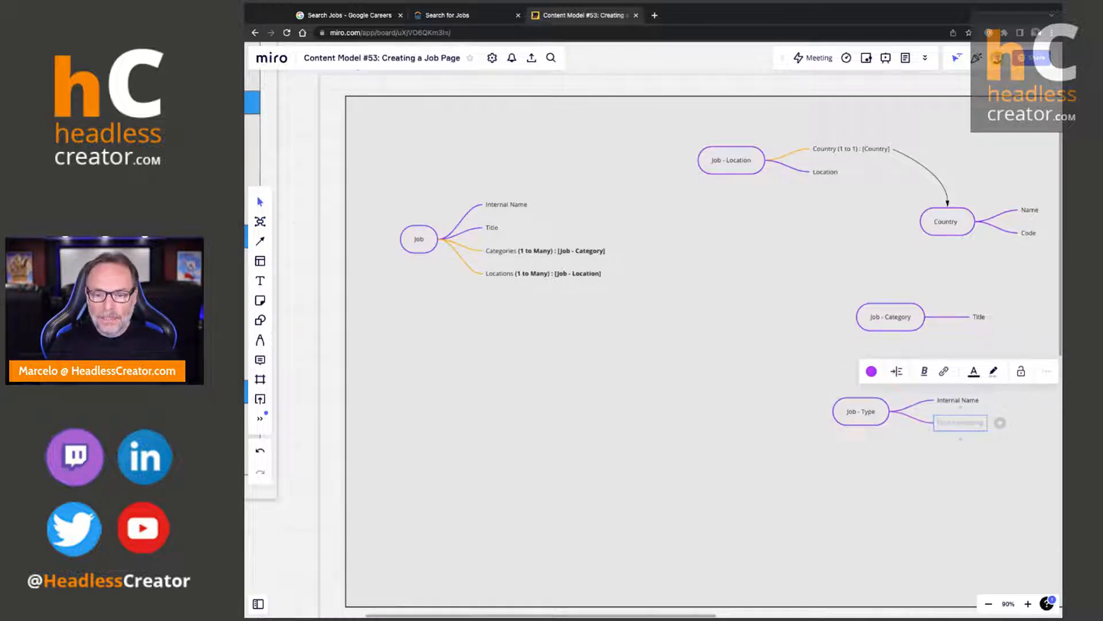
pyautogui.write('Title')
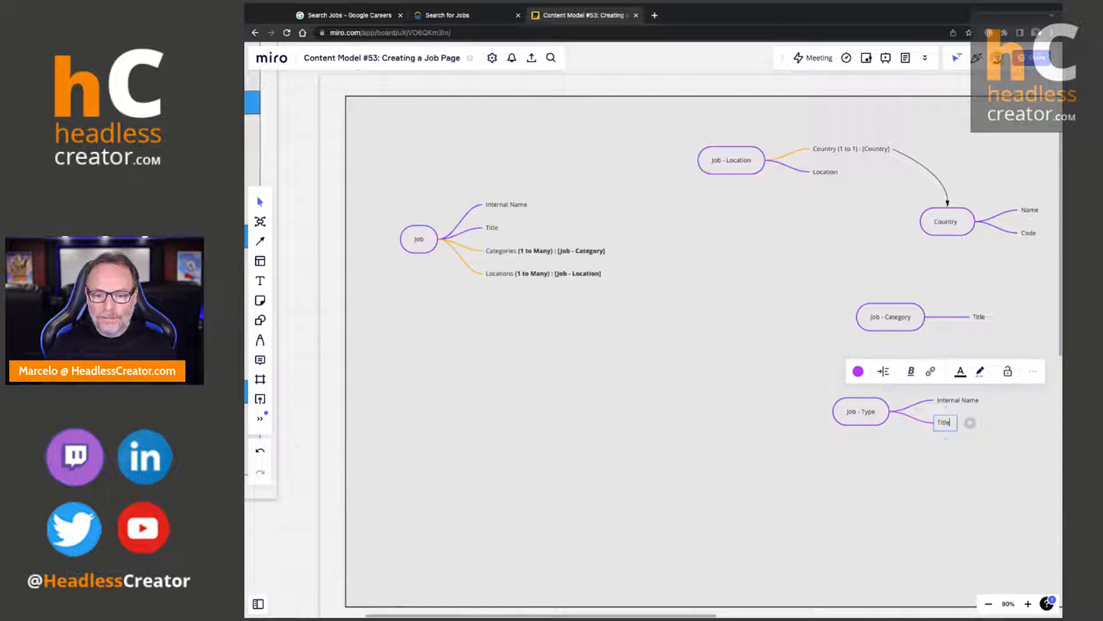
# Add an "Internal Name" node to the Job - Category map and place it above Title
pyautogui.click(984, 320)
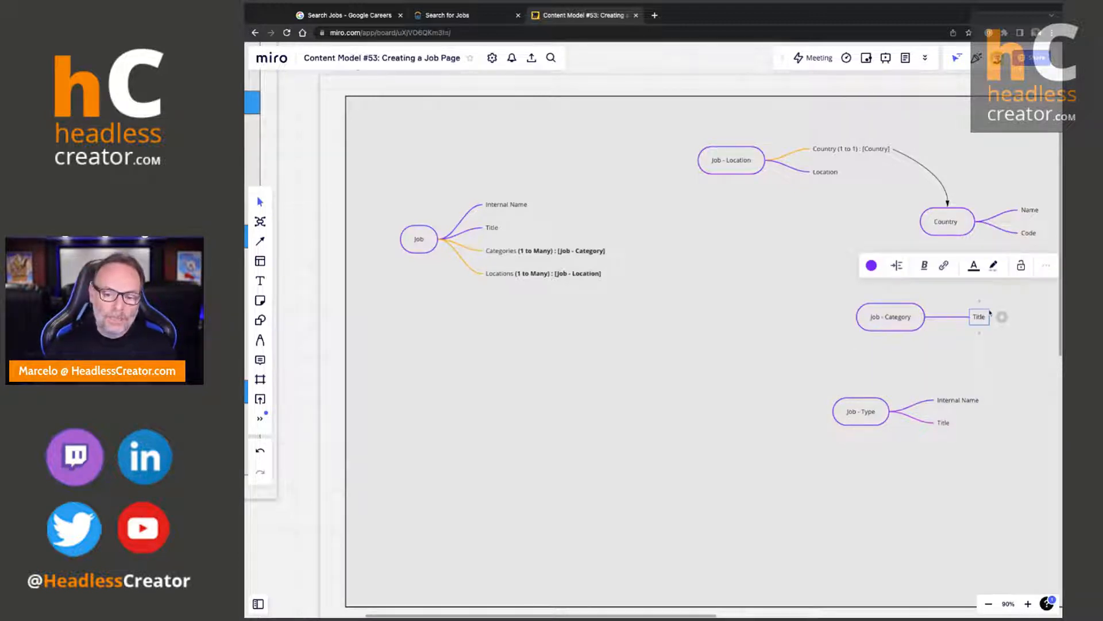
pyautogui.press('Return')
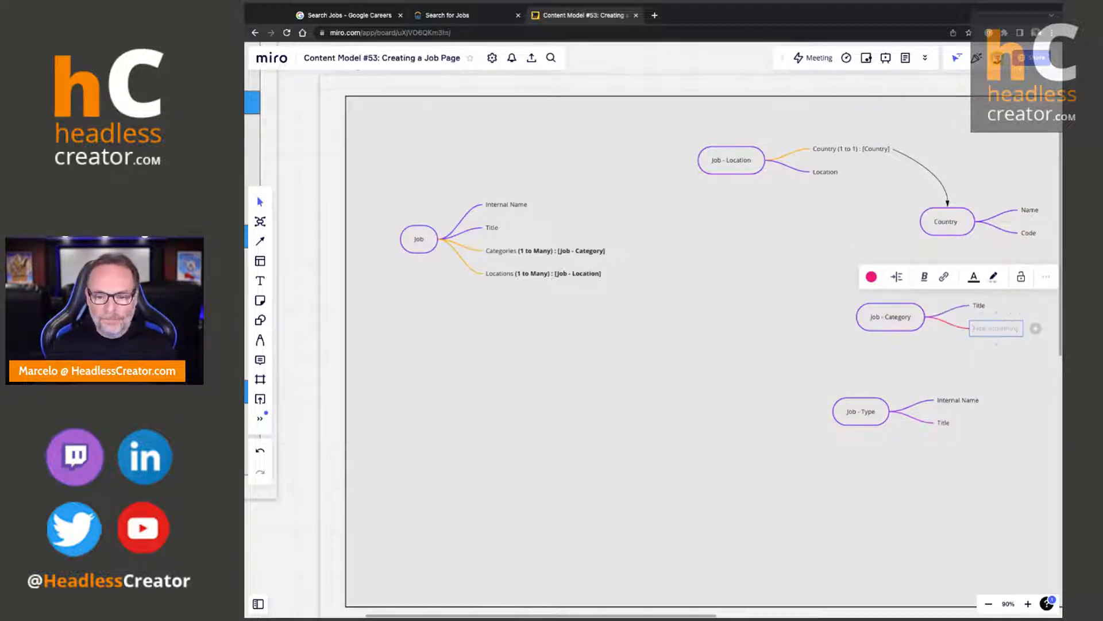
pyautogui.write('Internal Name')
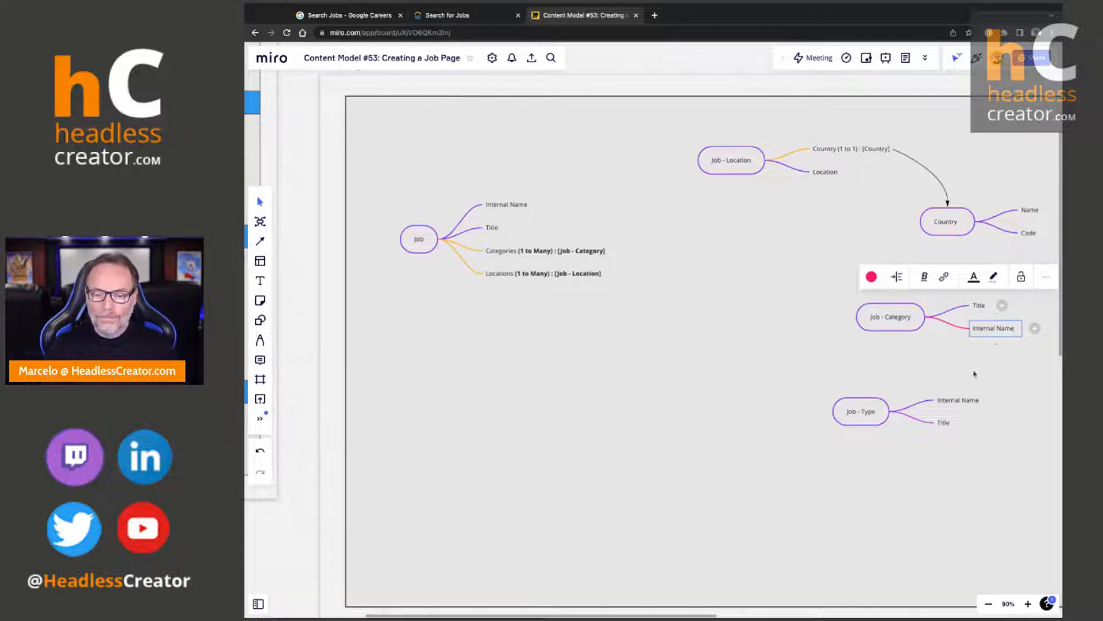
pyautogui.click(974, 373)
pyautogui.moveTo(986, 330); pyautogui.dragTo(995, 299)
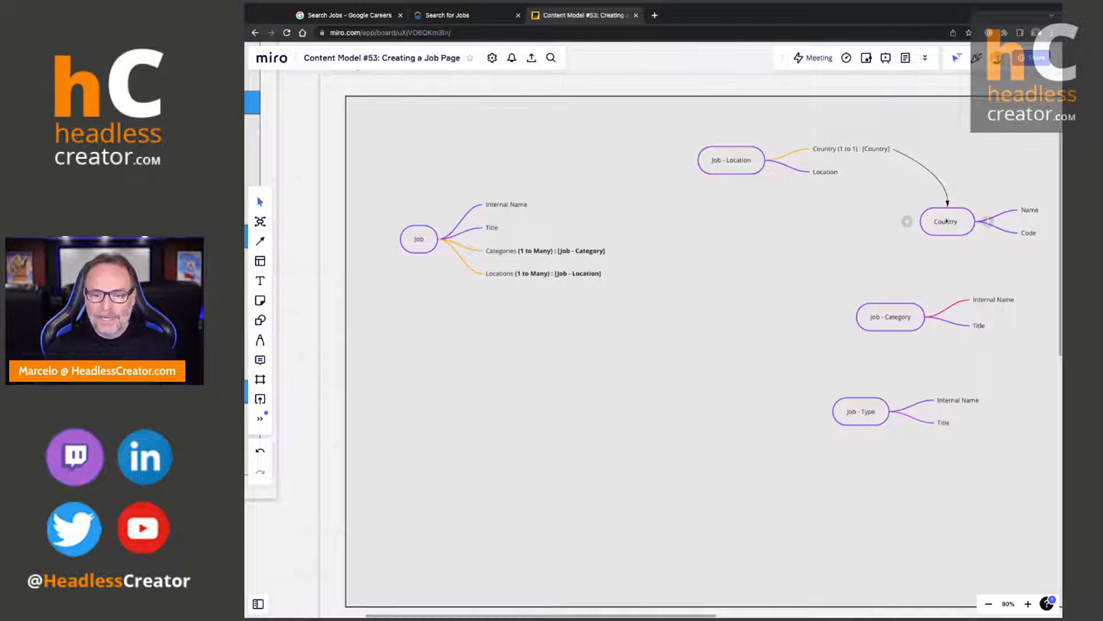
pyautogui.moveTo(947, 220); pyautogui.dragTo(949, 218)
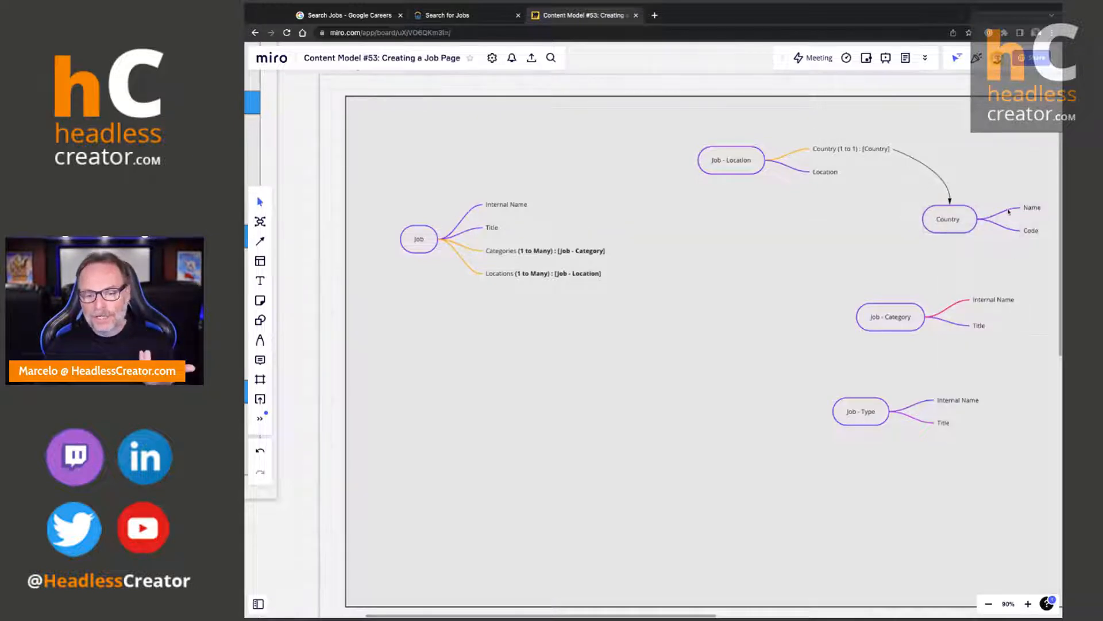
# Recolor the Internal Name branch of the Job - Category map purple to match its Title branch
pyautogui.click(994, 301)
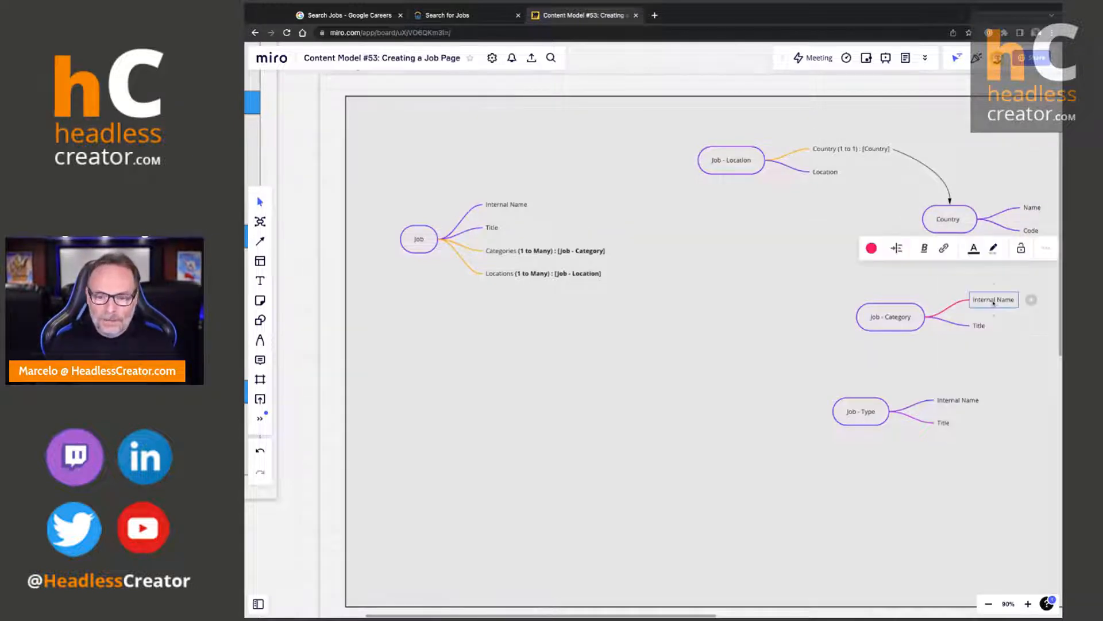
pyautogui.click(871, 248)
pyautogui.click(841, 275)
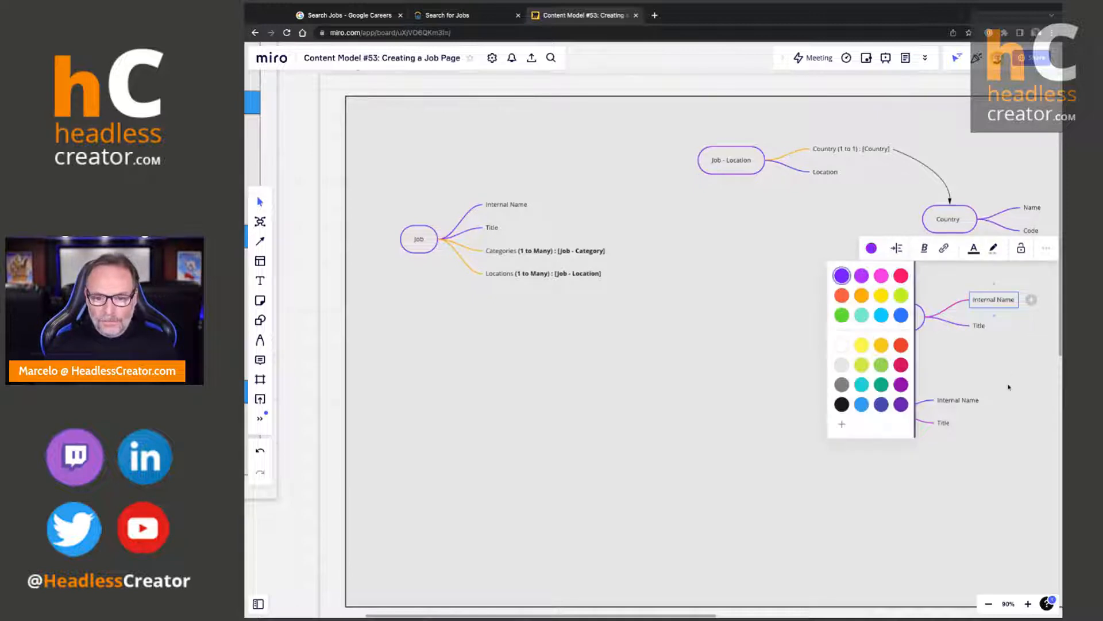
pyautogui.click(907, 342)
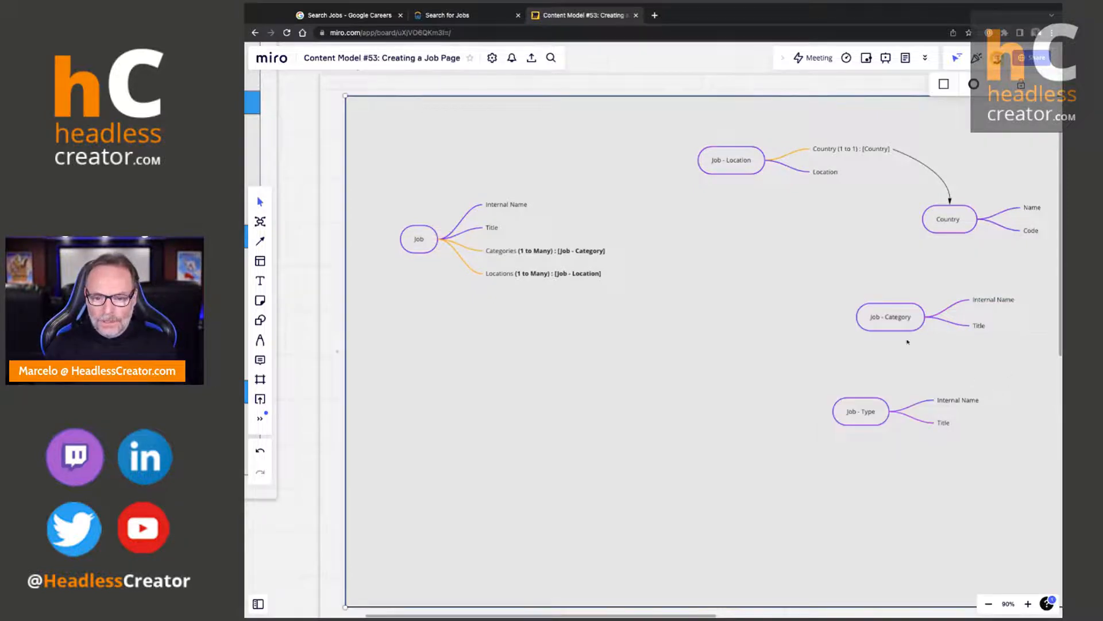
pyautogui.click(860, 412)
pyautogui.click(771, 354)
pyautogui.click(652, 371)
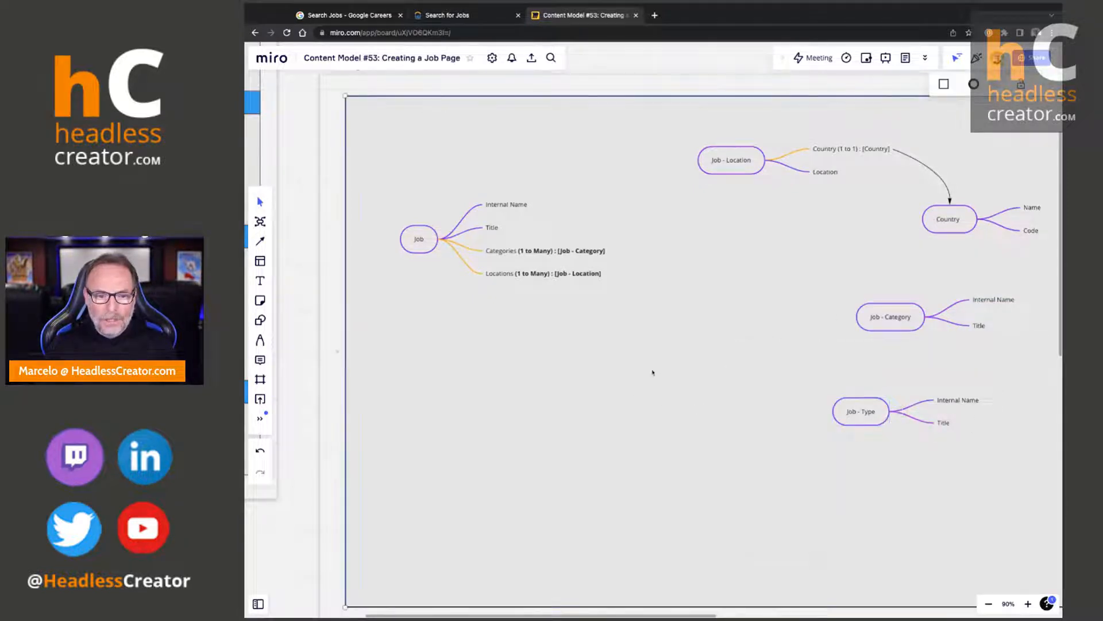
# Check the Job Type filter on the Salesforce page, and add "Type (1 to 1) : [Job - Type]" below Locations in Miro's Job map
pyautogui.click(447, 17)
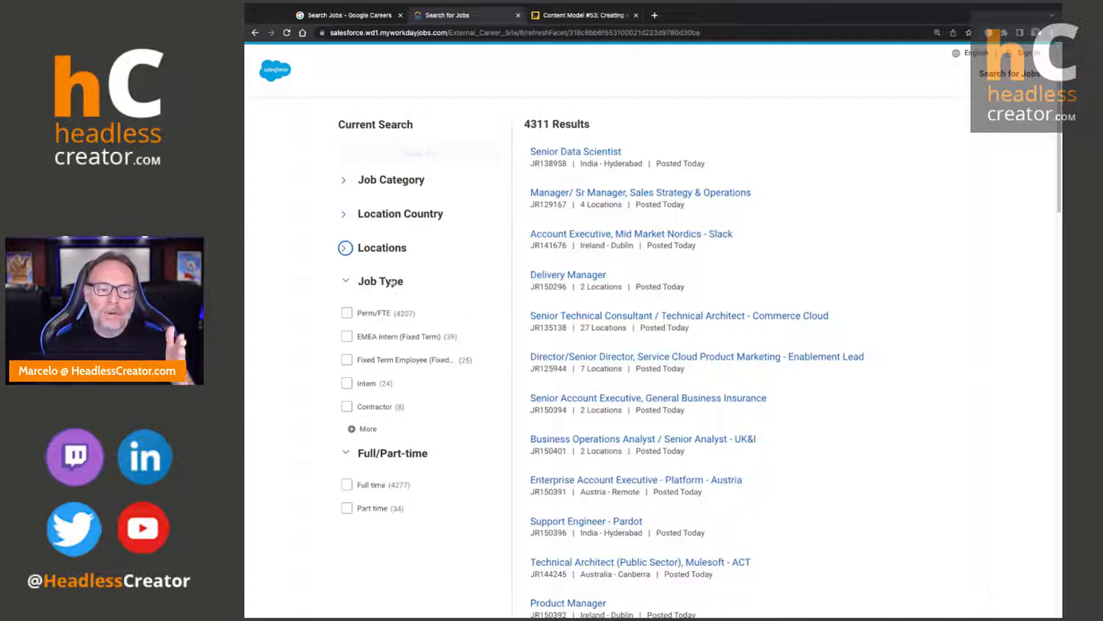
pyautogui.click(609, 16)
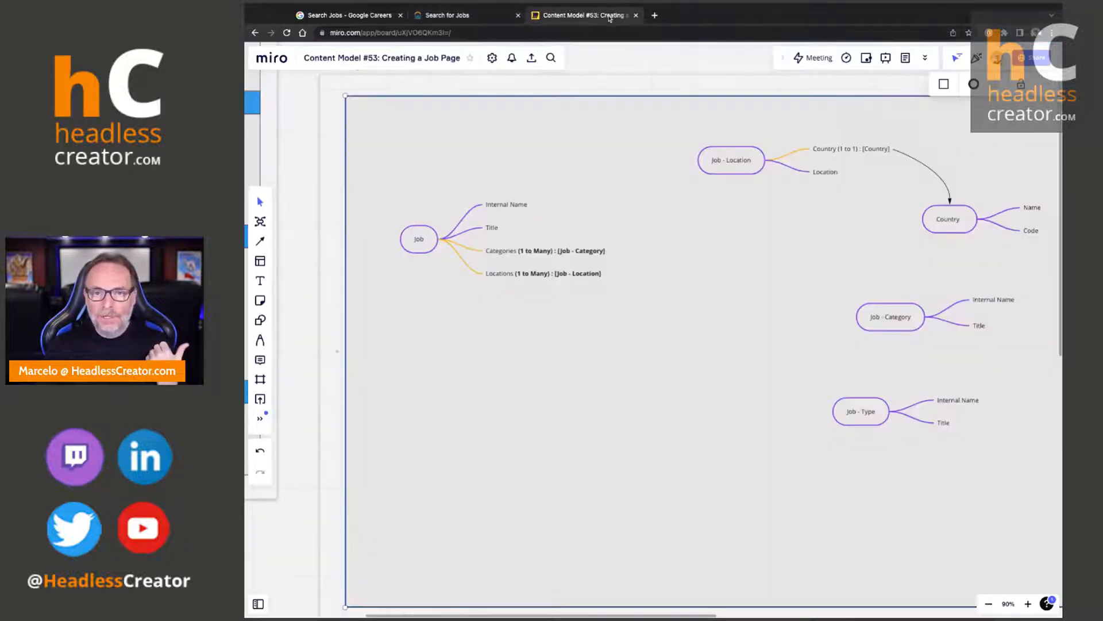
pyautogui.click(556, 274)
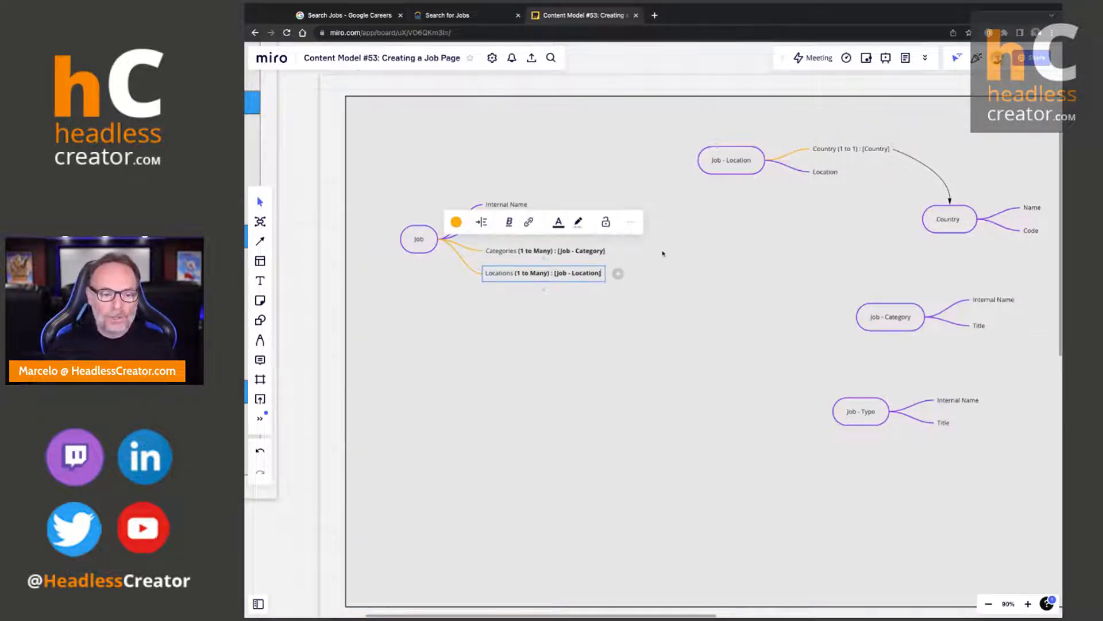
pyautogui.press('Return')
pyautogui.write('Typ')
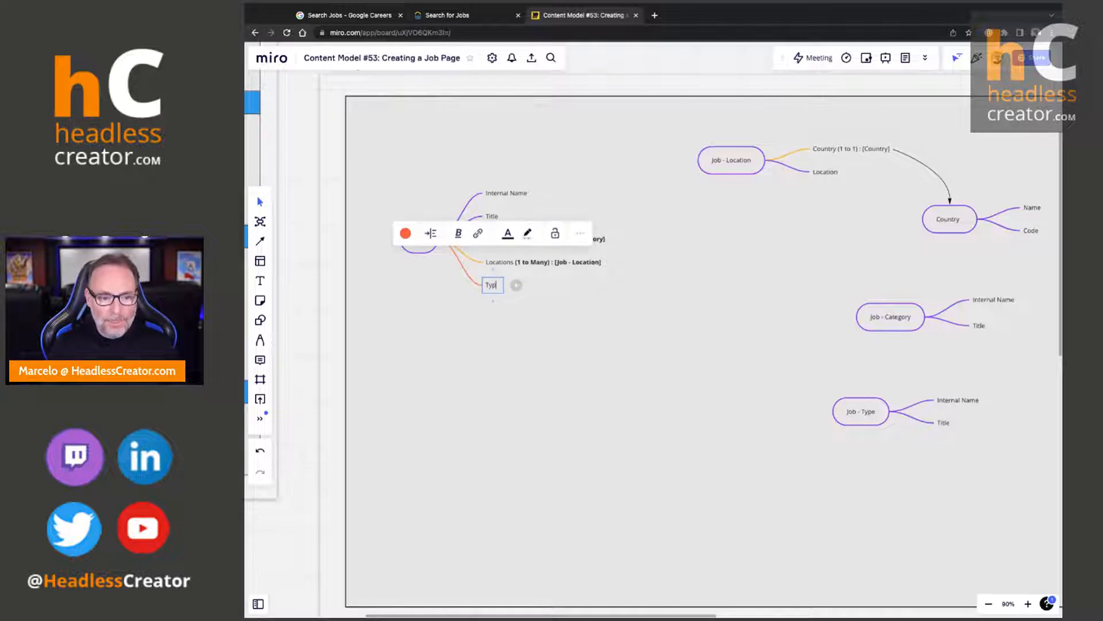
pyautogui.write('e (1 to 1')
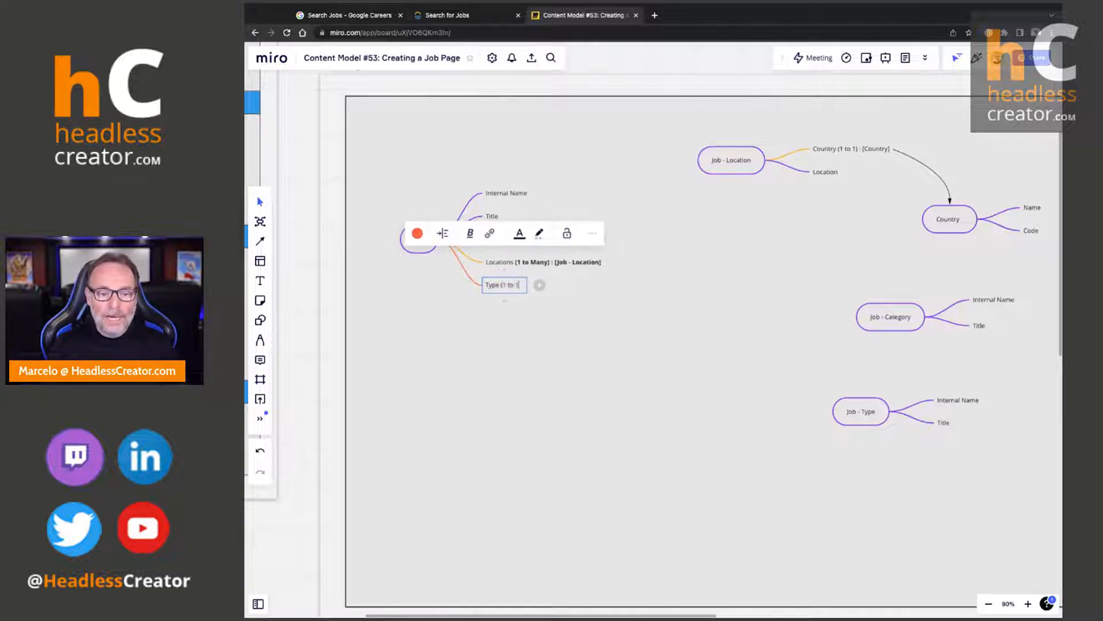
pyautogui.write(') : [')
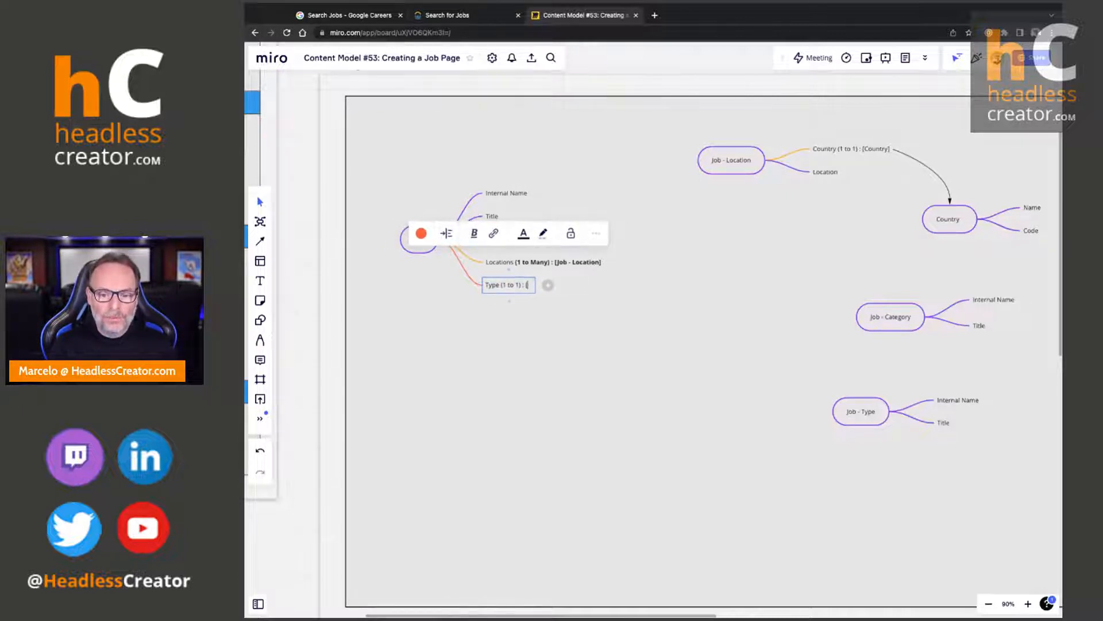
pyautogui.write('Job - Type]')
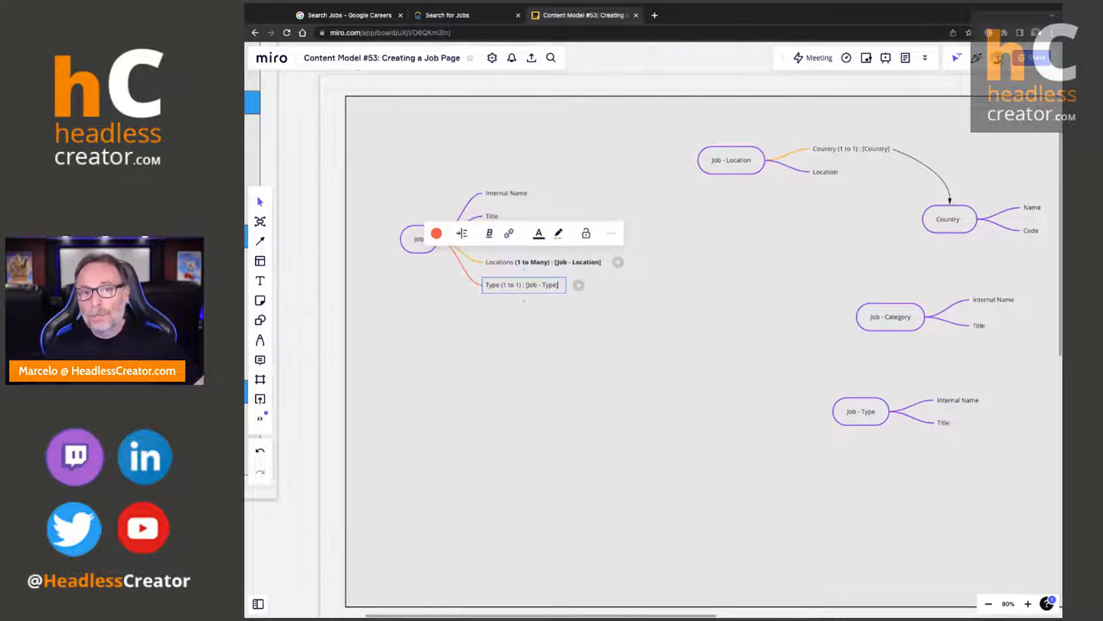
# Color the Job map's Type branch orange and make its "(1 to 1) : [Job - Type]" text bold
pyautogui.click(436, 233)
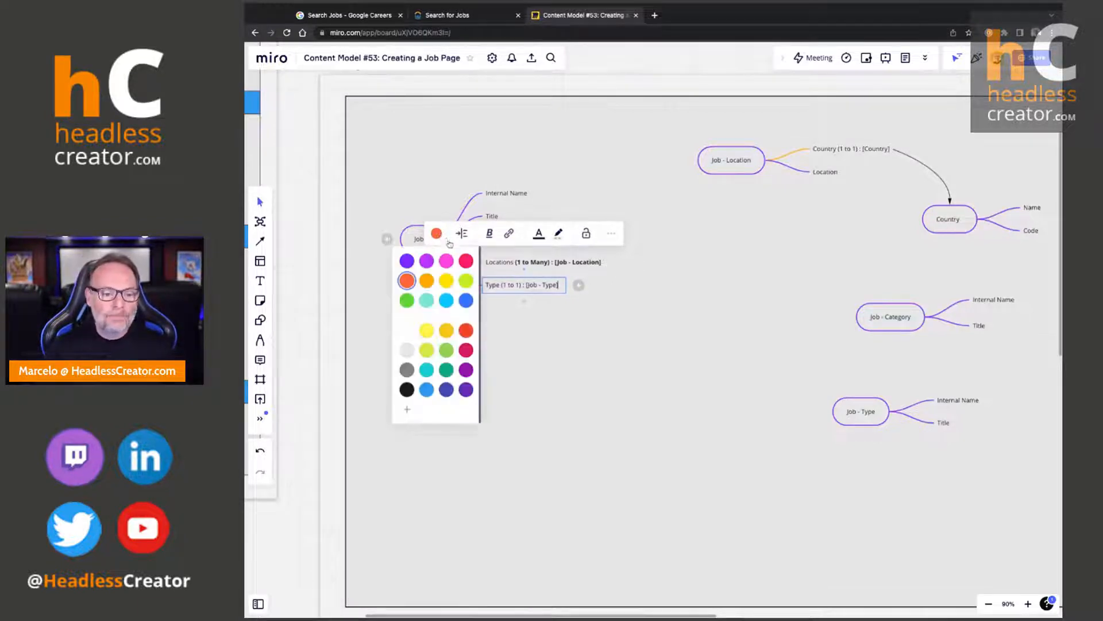
pyautogui.click(426, 281)
pyautogui.click(516, 286)
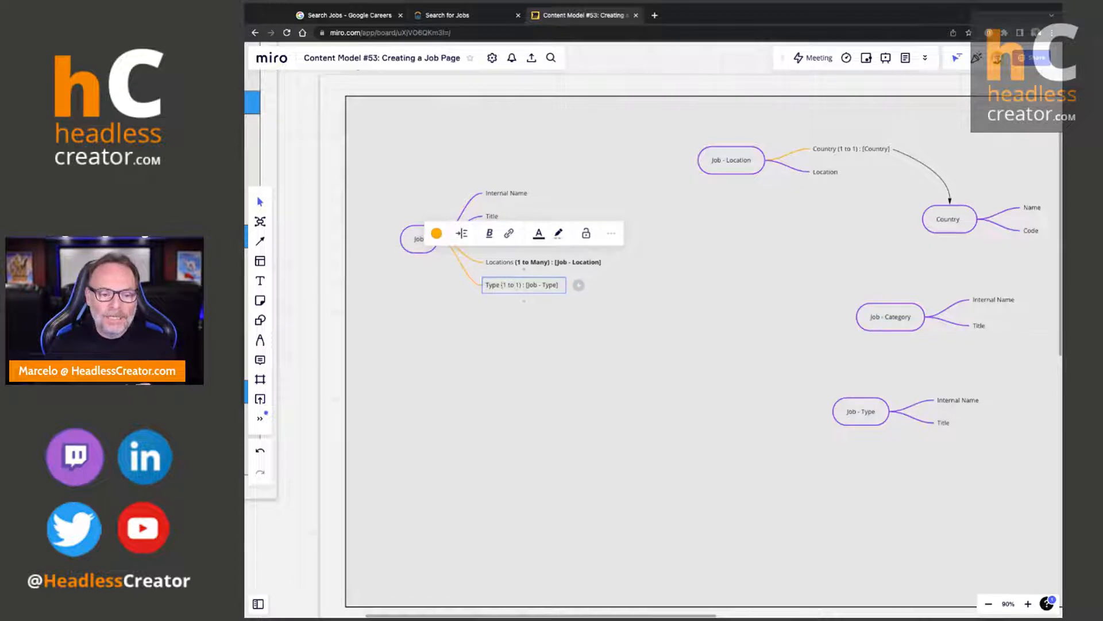
pyautogui.hotkey('shift', 'End')
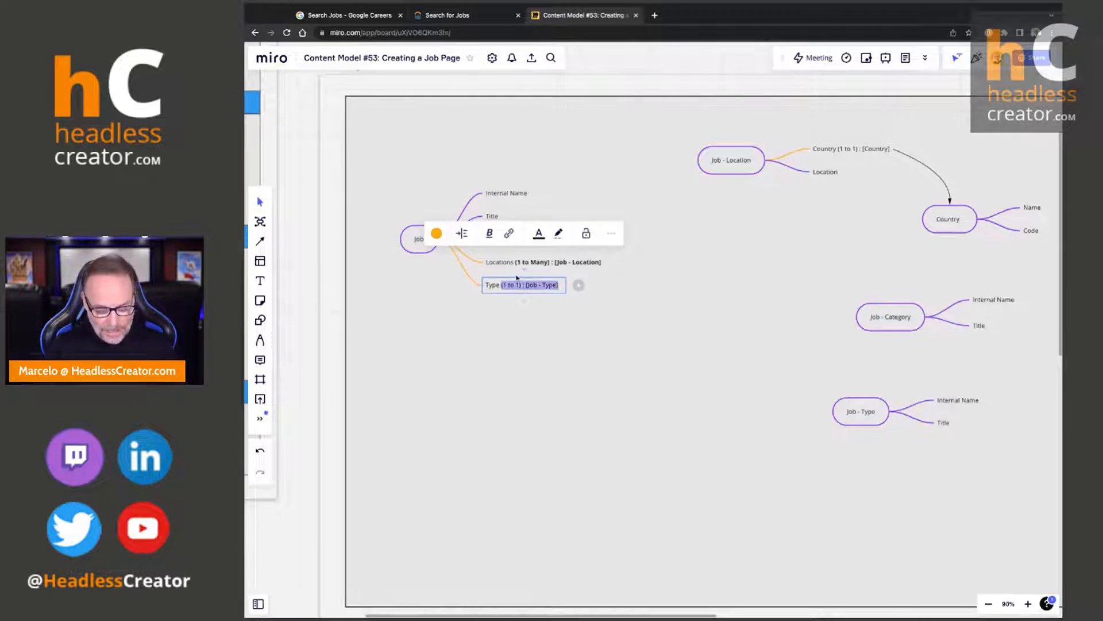
pyautogui.click(700, 320)
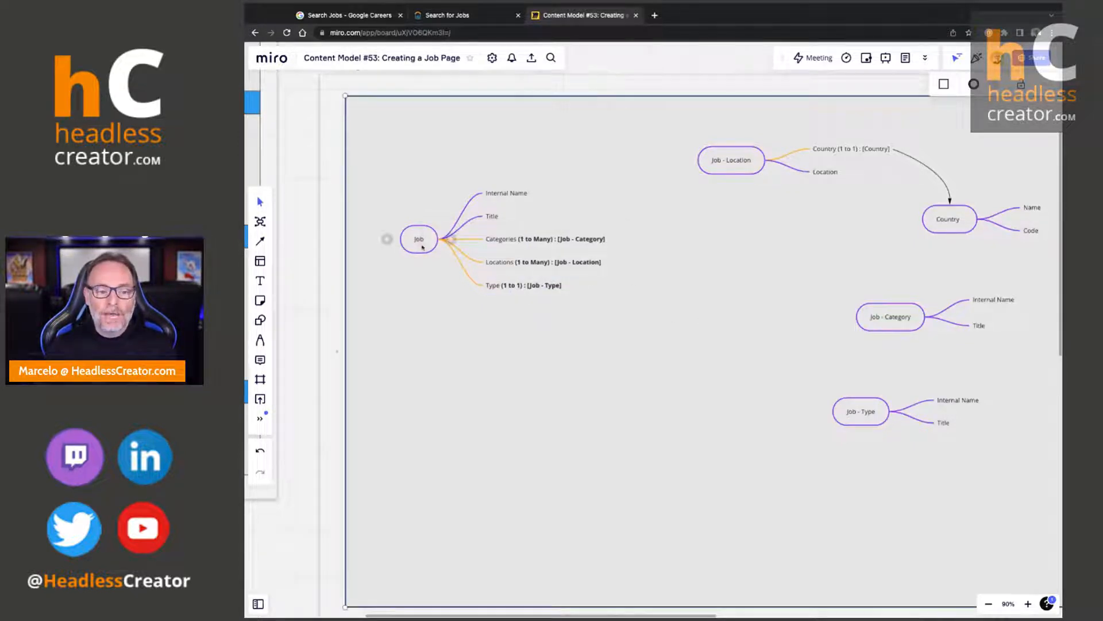
# Check the Full/Part-time filter on the Salesforce page, and add a "Length" node below Type in Miro's Job map
pyautogui.click(460, 15)
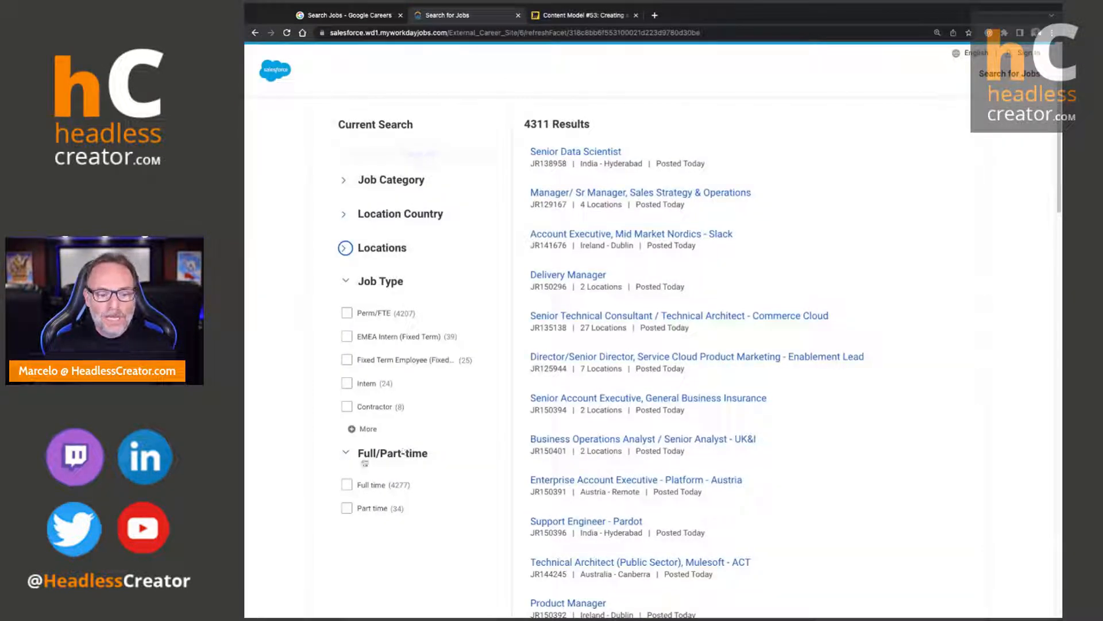
pyautogui.click(595, 16)
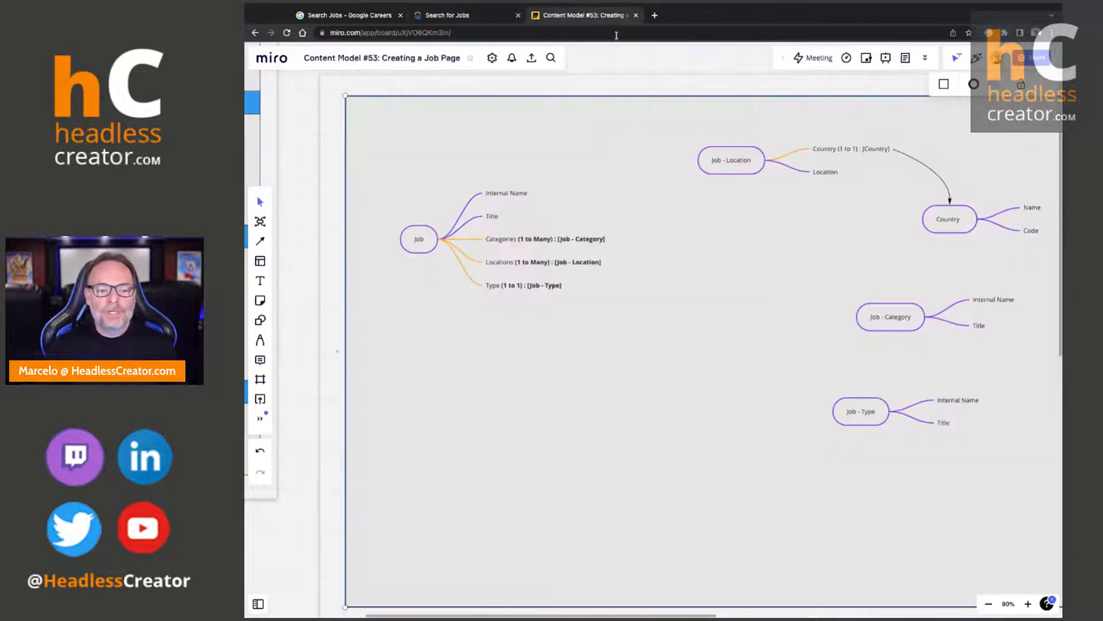
pyautogui.click(521, 287)
pyautogui.press('Return')
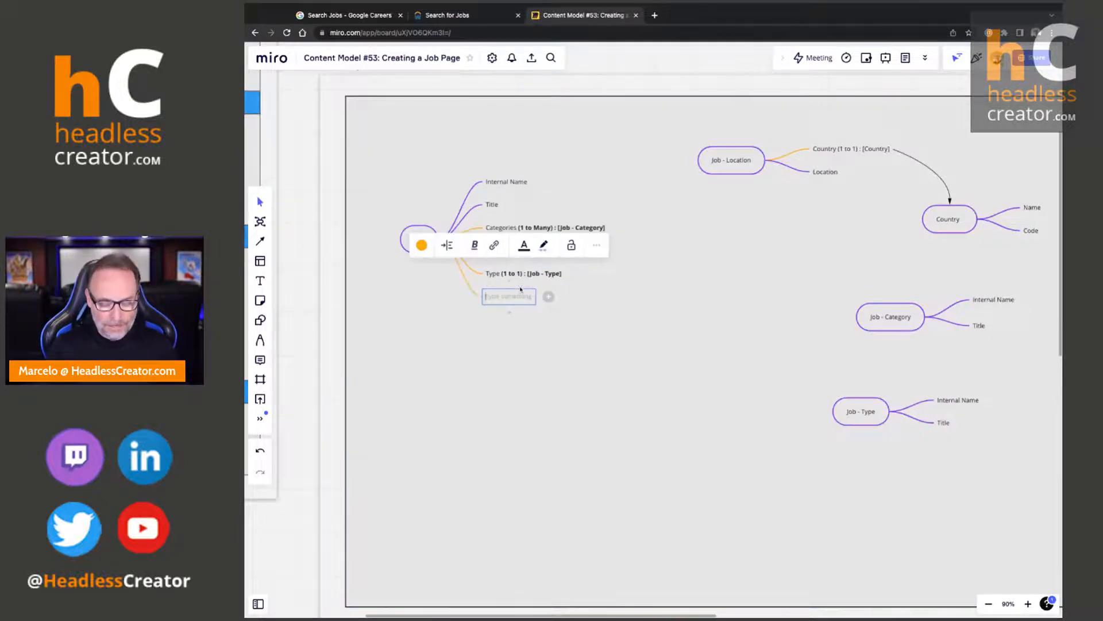
pyautogui.write('Length')
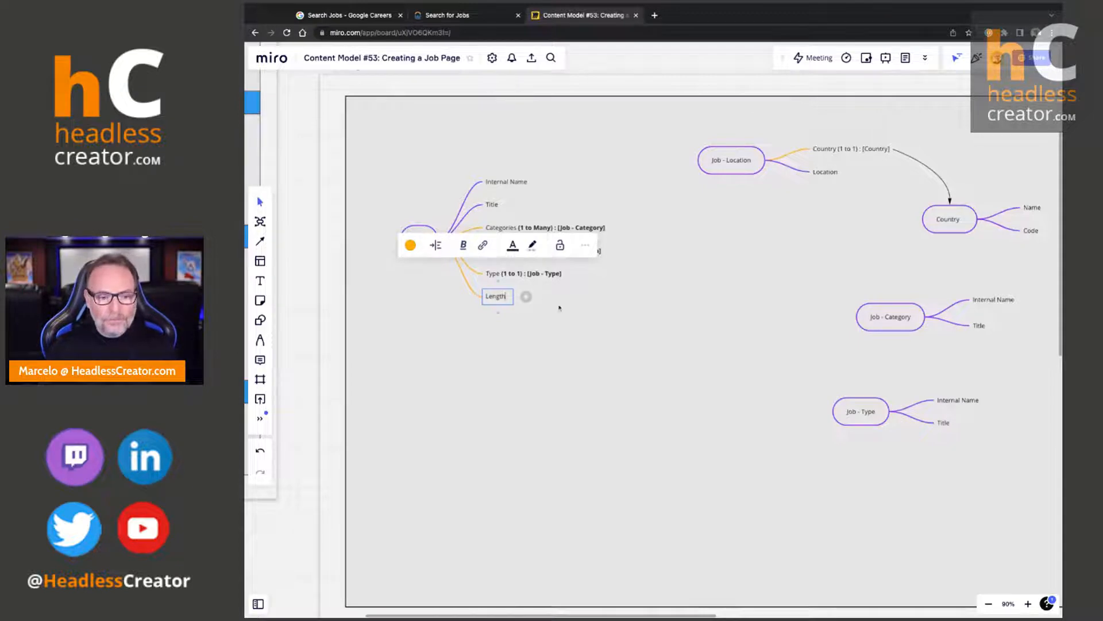
pyautogui.click(583, 335)
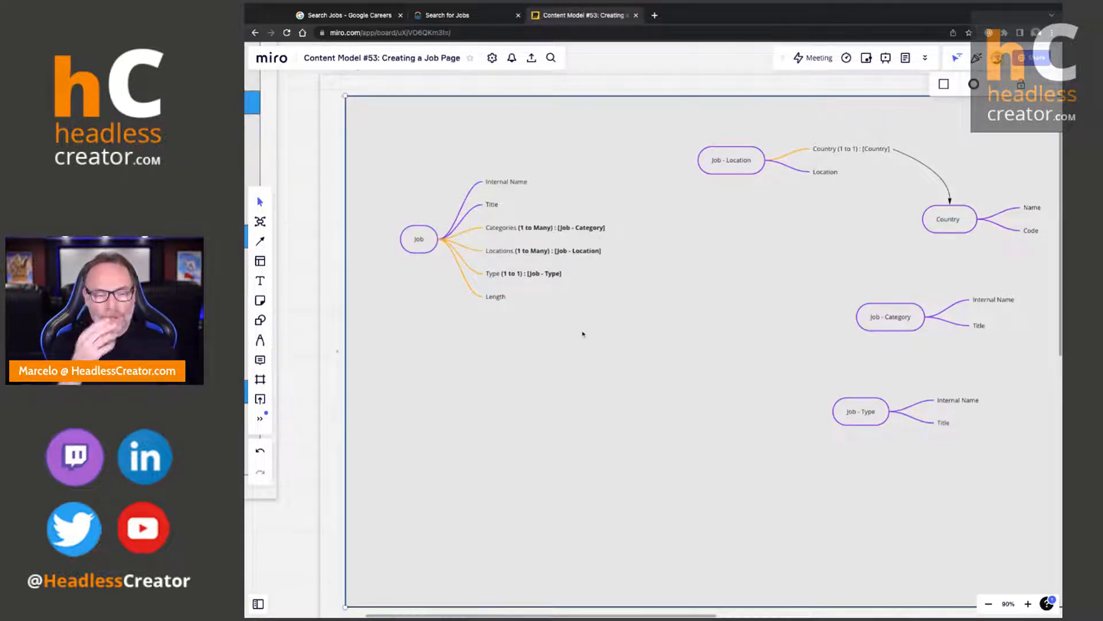
# Review the Full/Part-time filter options on the Salesforce job search page again, and return to the Miro board
pyautogui.click(460, 15)
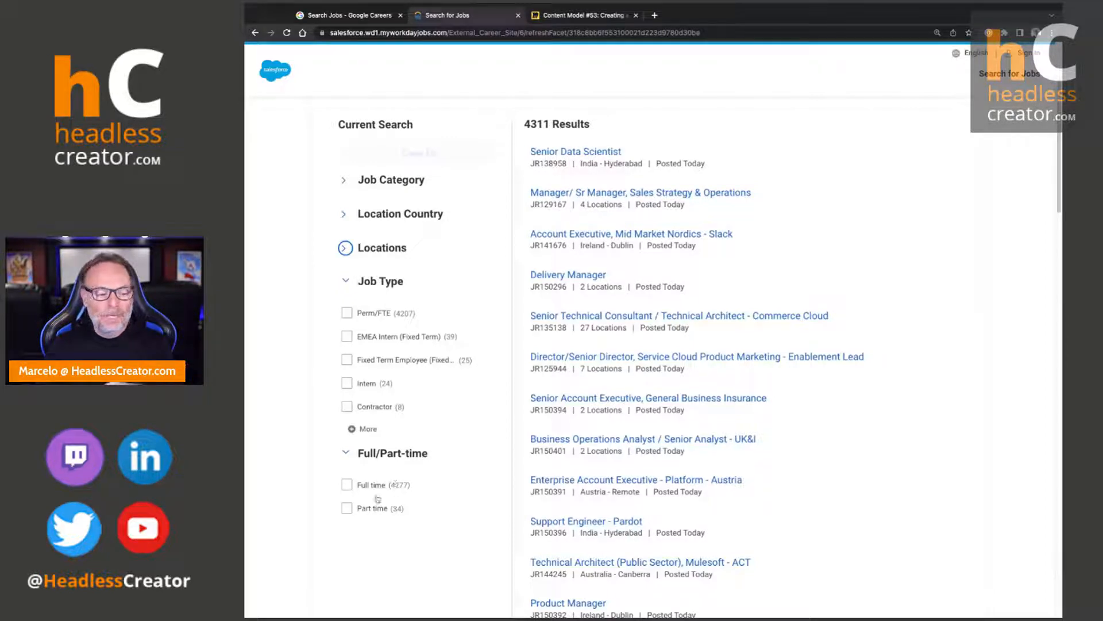
pyautogui.click(606, 18)
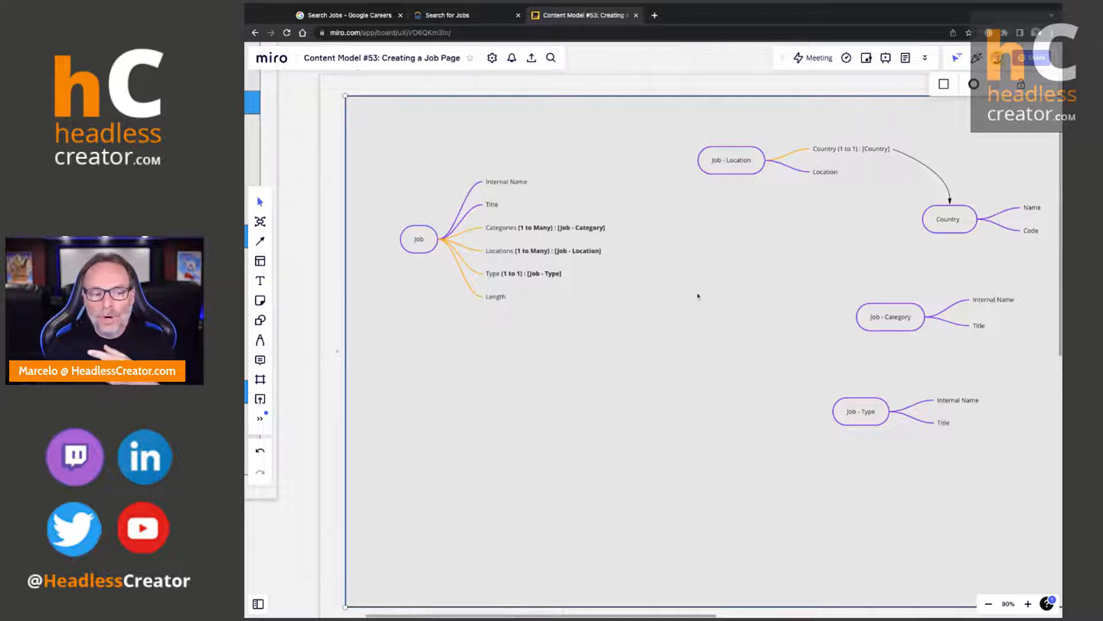
# Create a "Job - Length" mind map in the board's open area with the child nodes "Internal Name" and "Name"
pyautogui.click(260, 221)
pyautogui.click(685, 281)
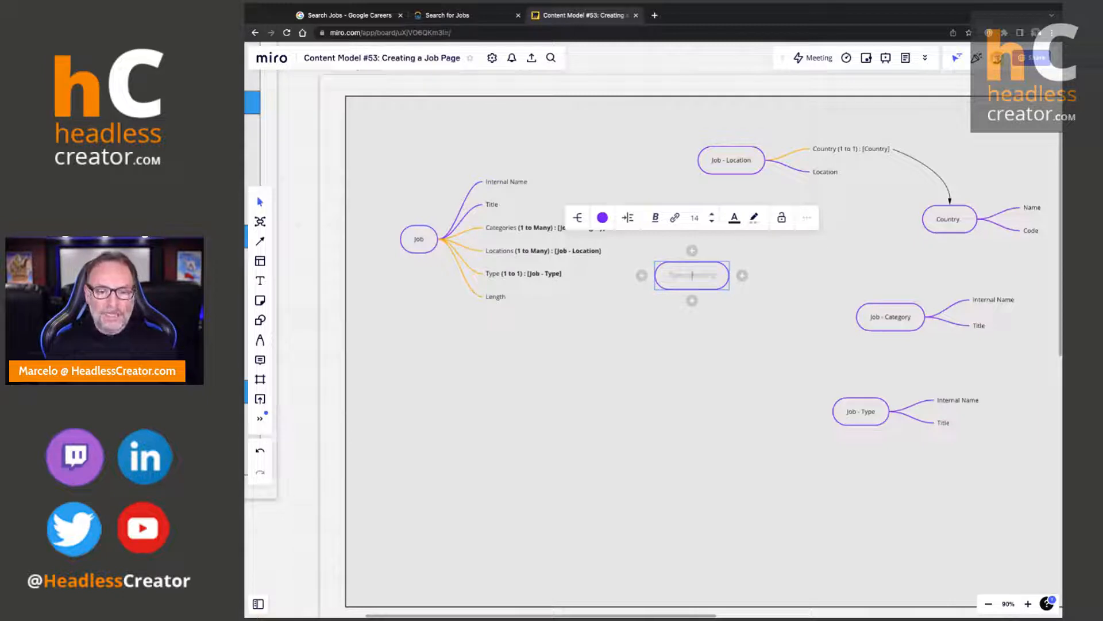
pyautogui.write('Job - Length')
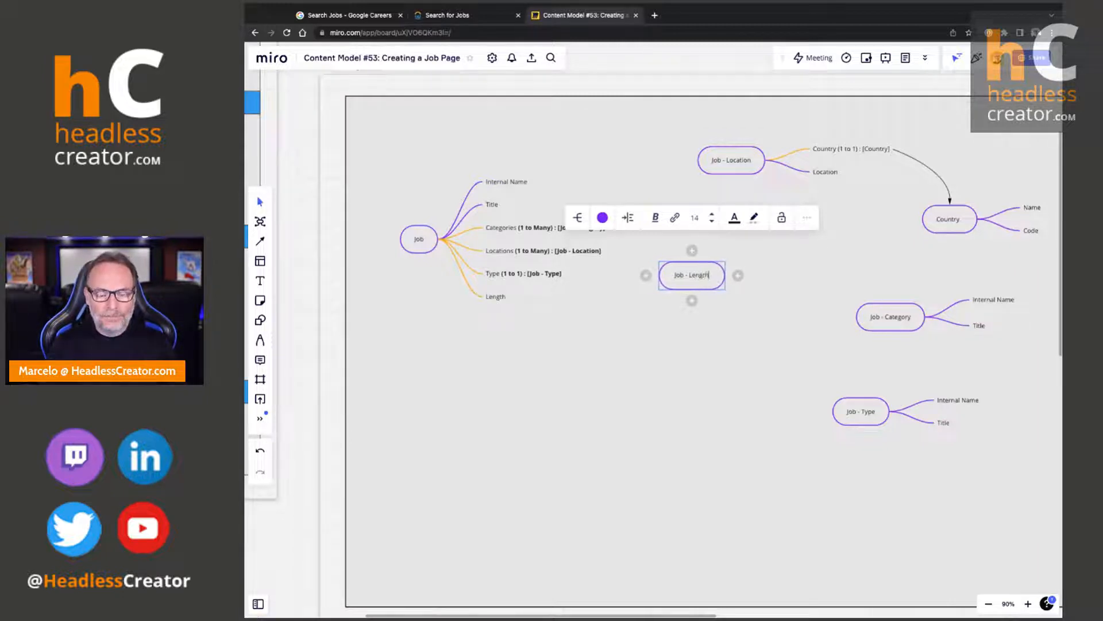
pyautogui.press('Tab')
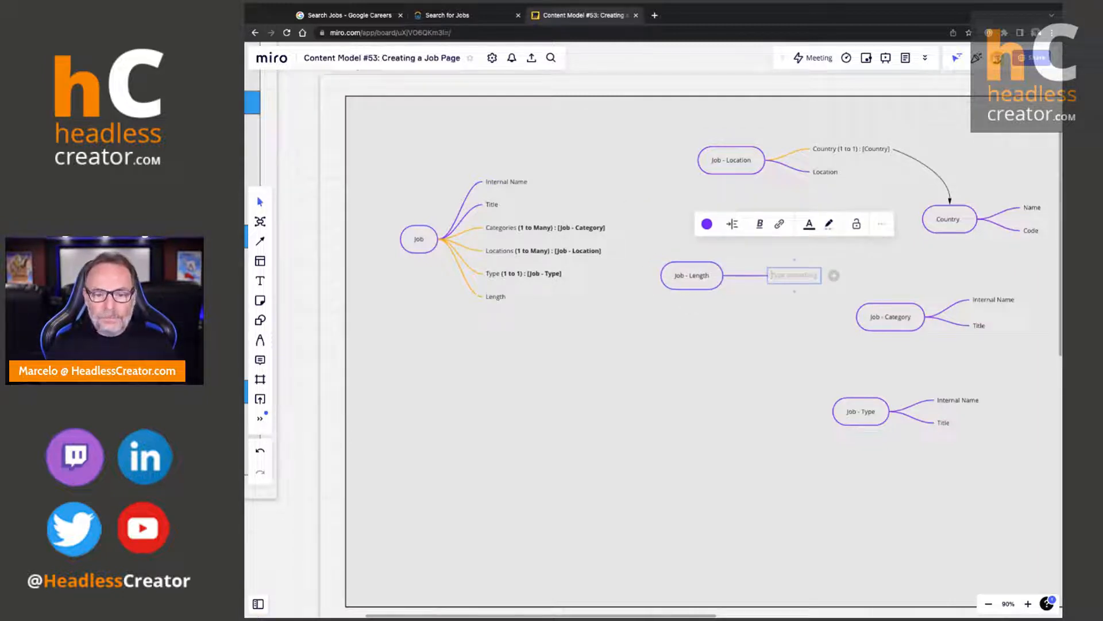
pyautogui.write('Internal N')
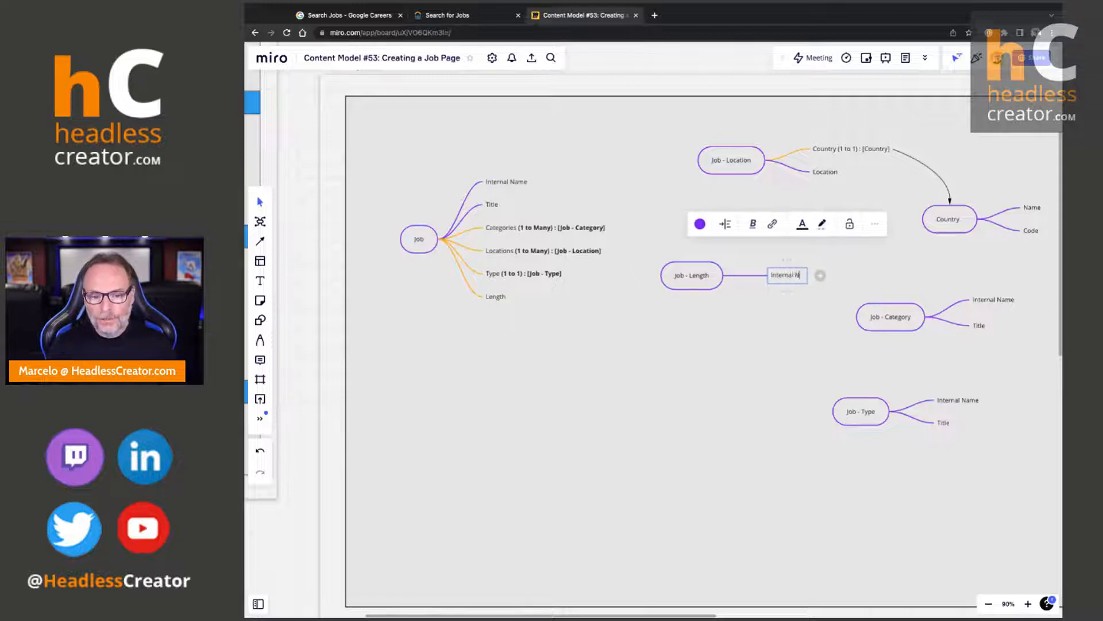
pyautogui.write('ame')
pyautogui.press('Return')
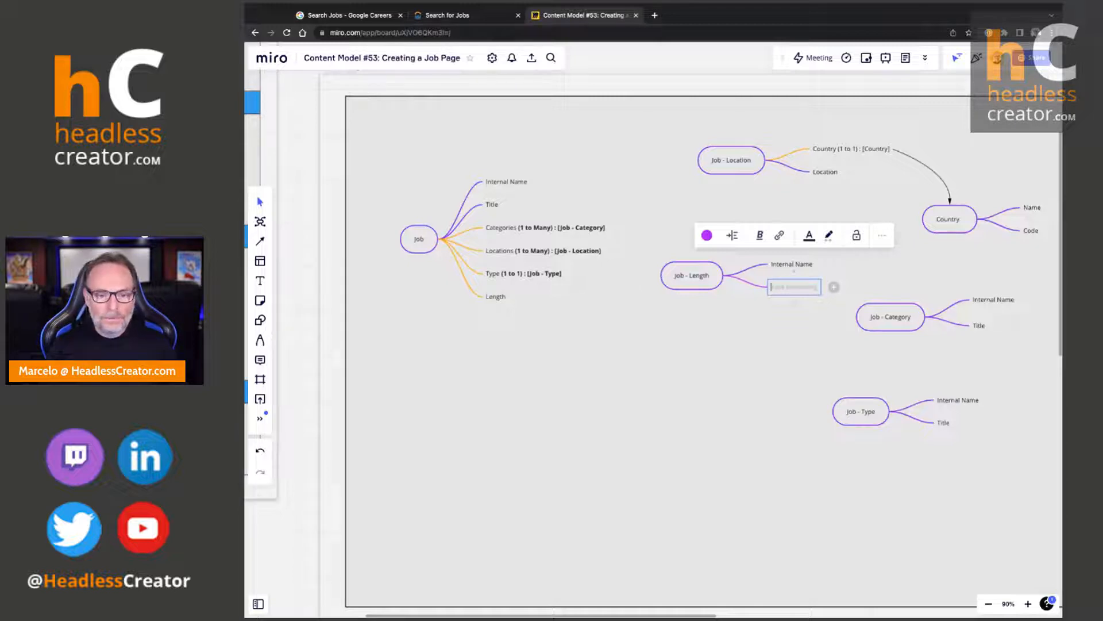
pyautogui.write('Name')
pyautogui.click(695, 289)
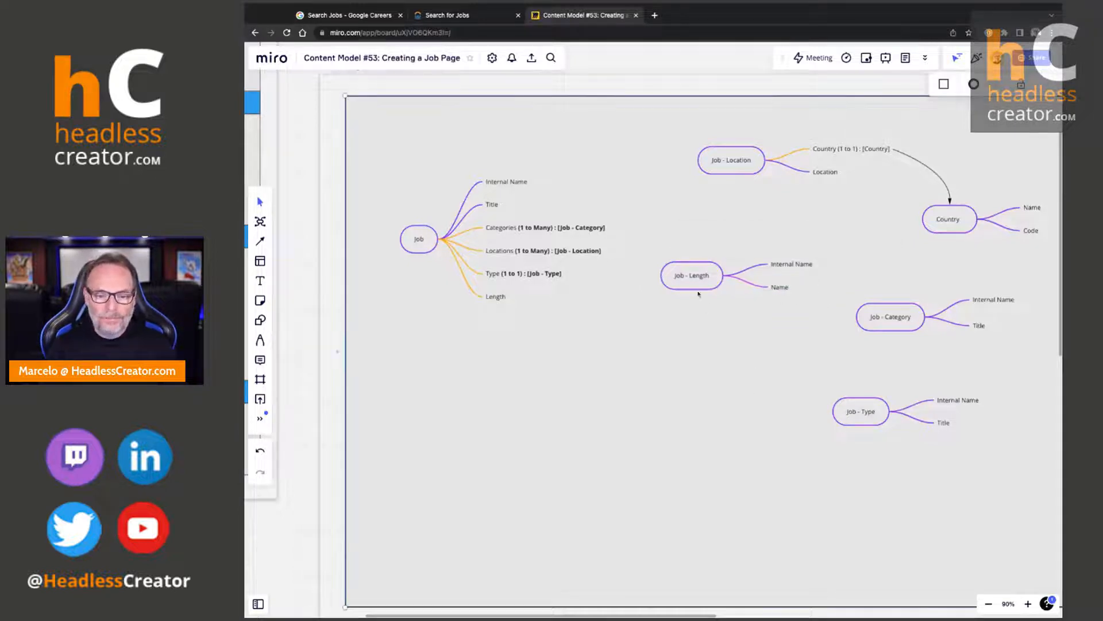
# Color the Job - Length map's branches purple and place the map directly below the Job - Location map
pyautogui.click(602, 217)
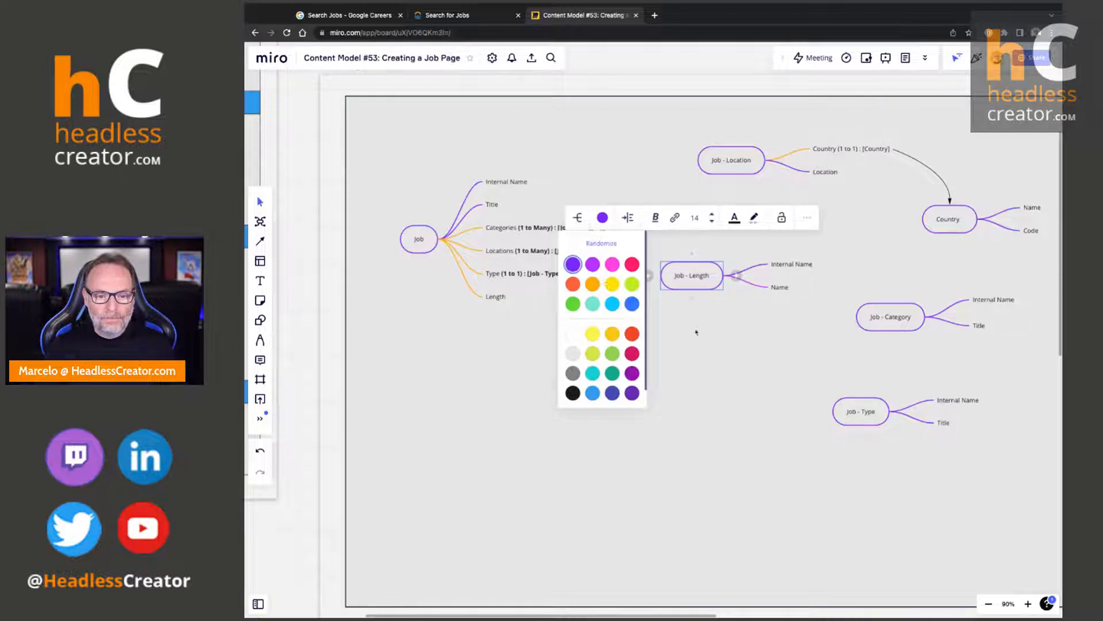
pyautogui.click(574, 271)
pyautogui.moveTo(679, 274); pyautogui.dragTo(718, 252)
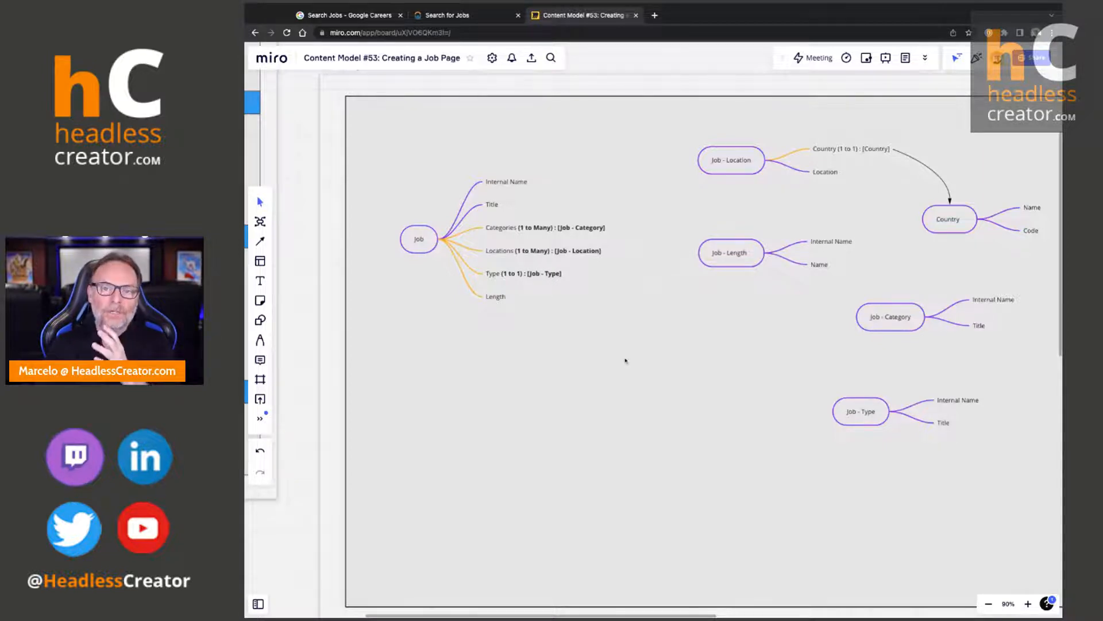
# Extend the Job map's Length node to read "Length (1 to 1) : [Job - Length]"
pyautogui.click(495, 297)
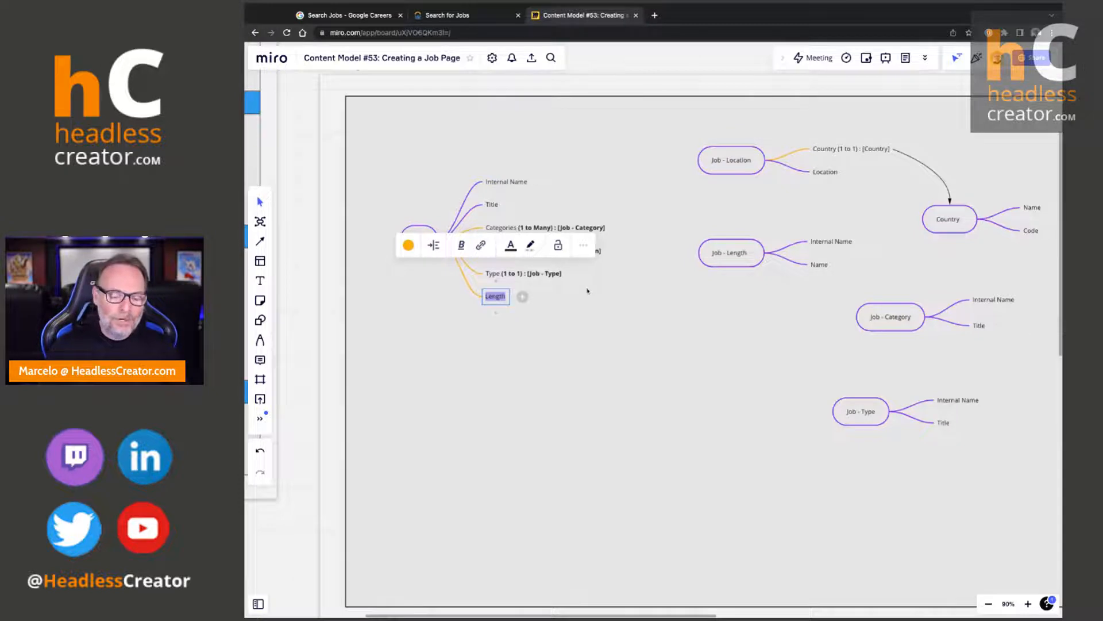
pyautogui.write('(')
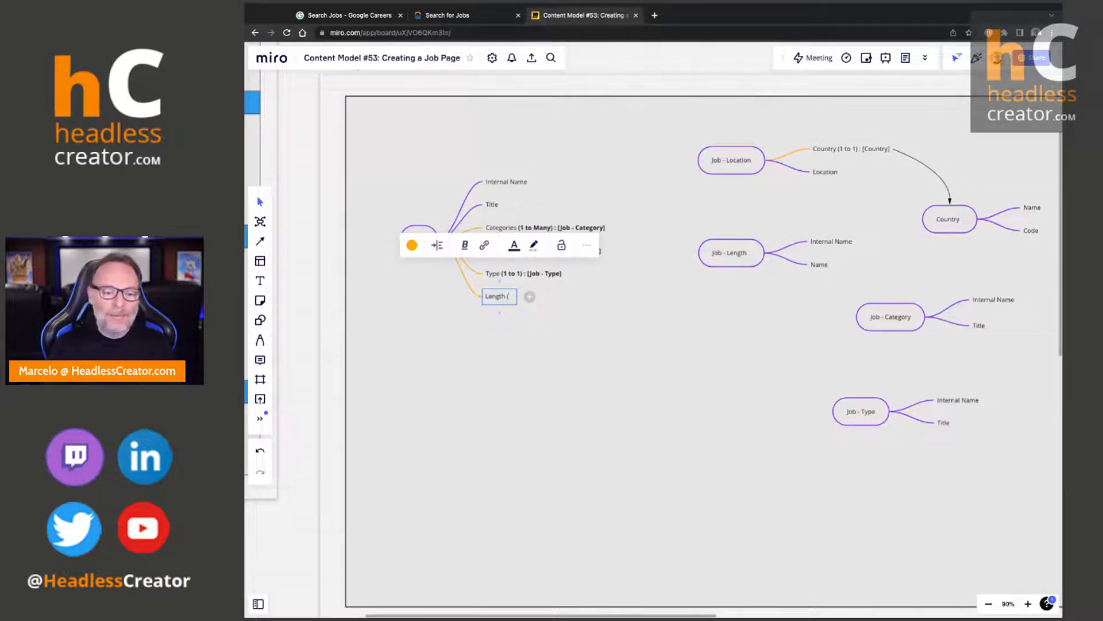
pyautogui.write('1 to 1) : [')
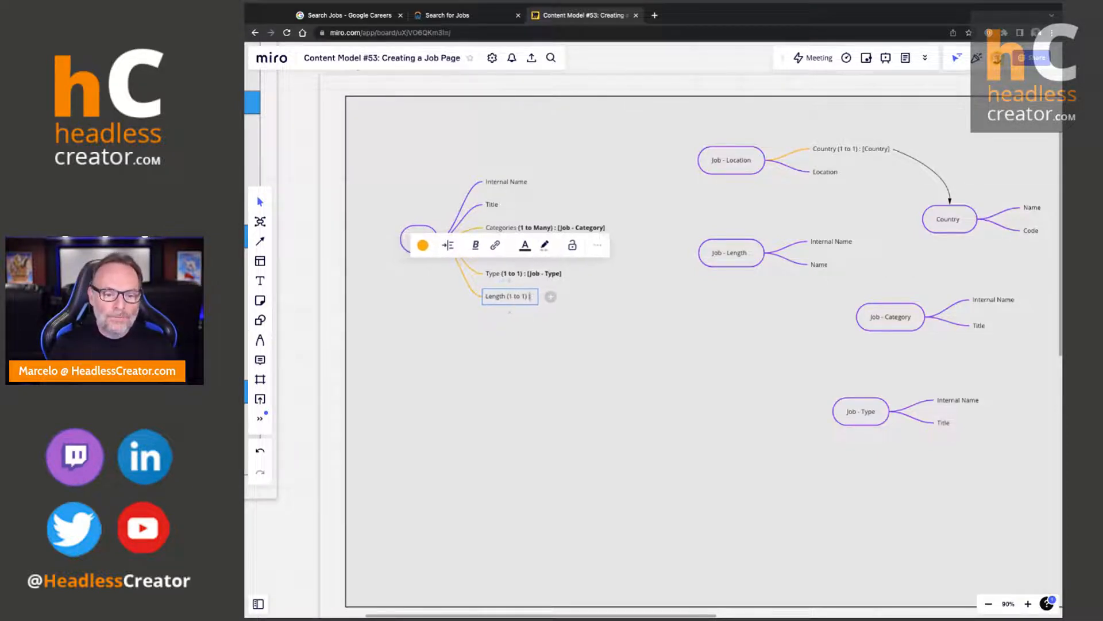
pyautogui.write('Job -')
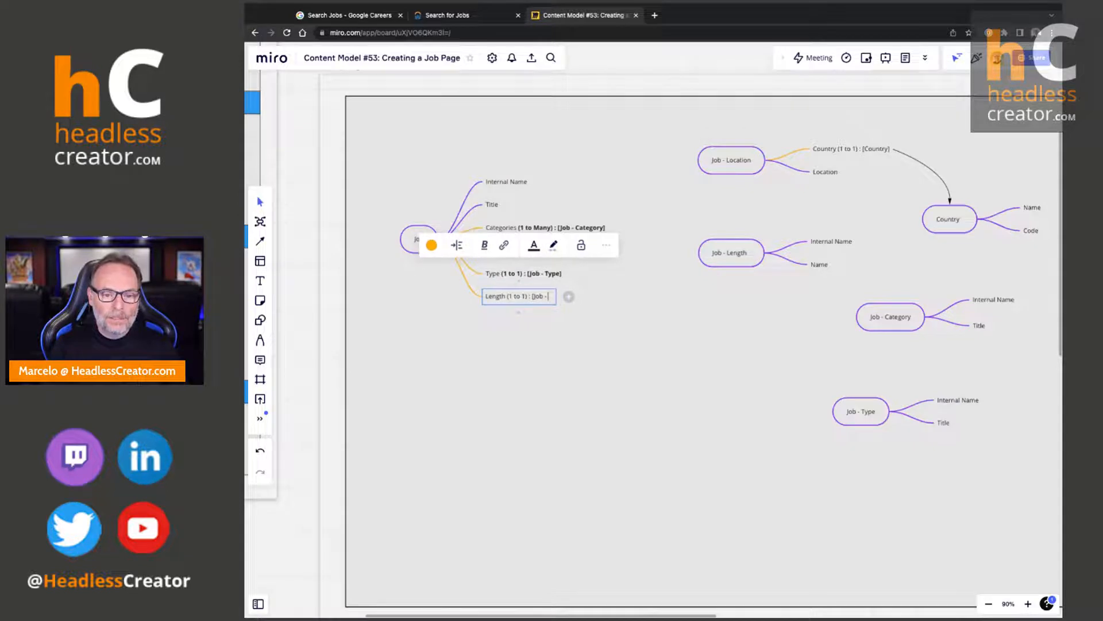
pyautogui.write(' Length]')
# Make the Length node's "(1 to 1) : [Job - Length]" text bold, and shift the Job map slightly up and left
pyautogui.hotkey('ctrl', 'a')
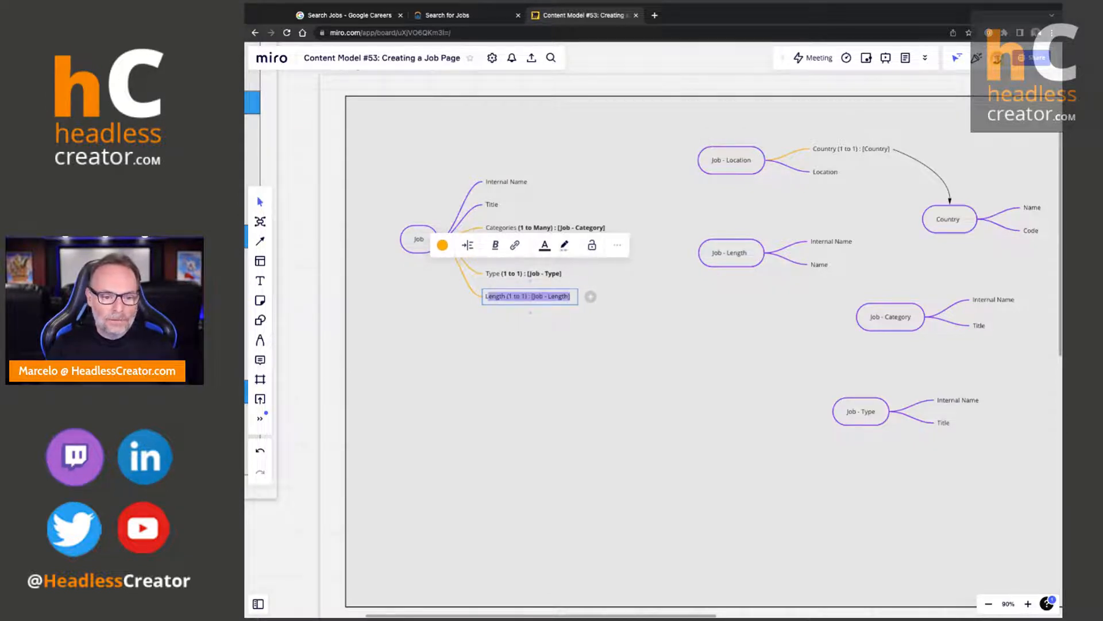
pyautogui.hotkey('shift', 'Right')
pyautogui.hotkey('shift', 'Right')
pyautogui.hotkey('shift', 'Right')
pyautogui.hotkey('shift', 'Right')
pyautogui.hotkey('shift', 'Right')
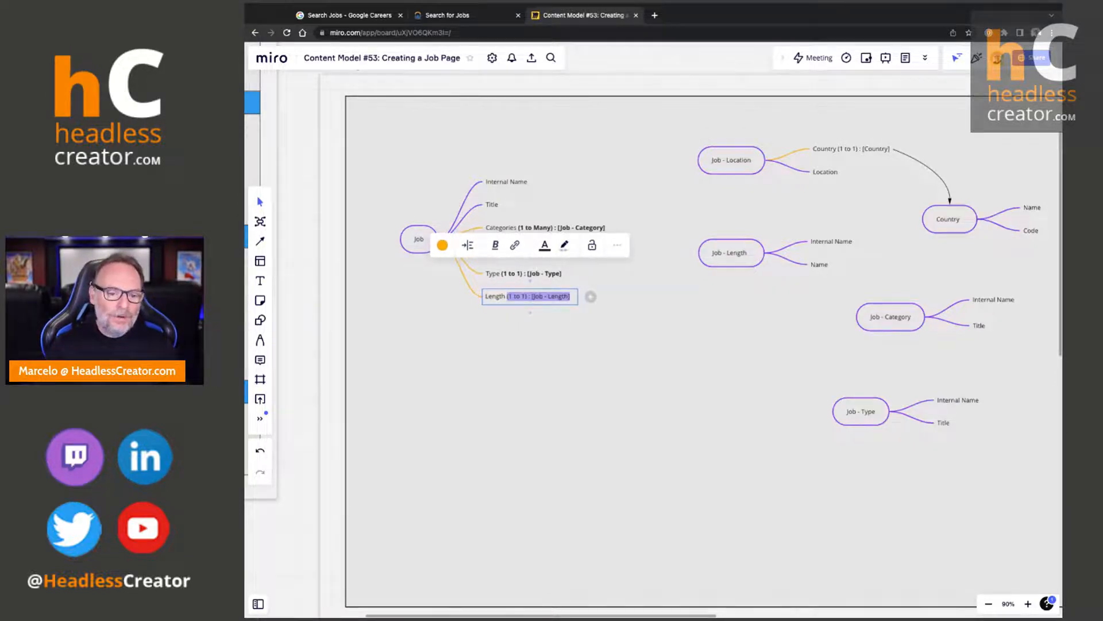
pyautogui.hotkey('ctrl', 'b')
pyautogui.click(691, 354)
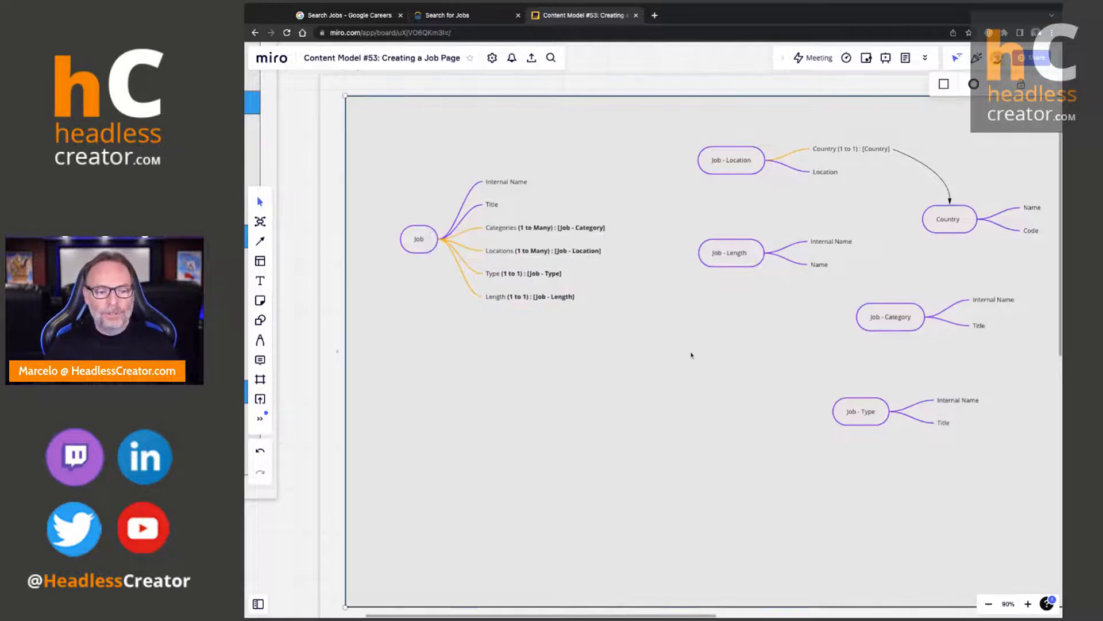
pyautogui.moveTo(423, 247); pyautogui.dragTo(417, 241)
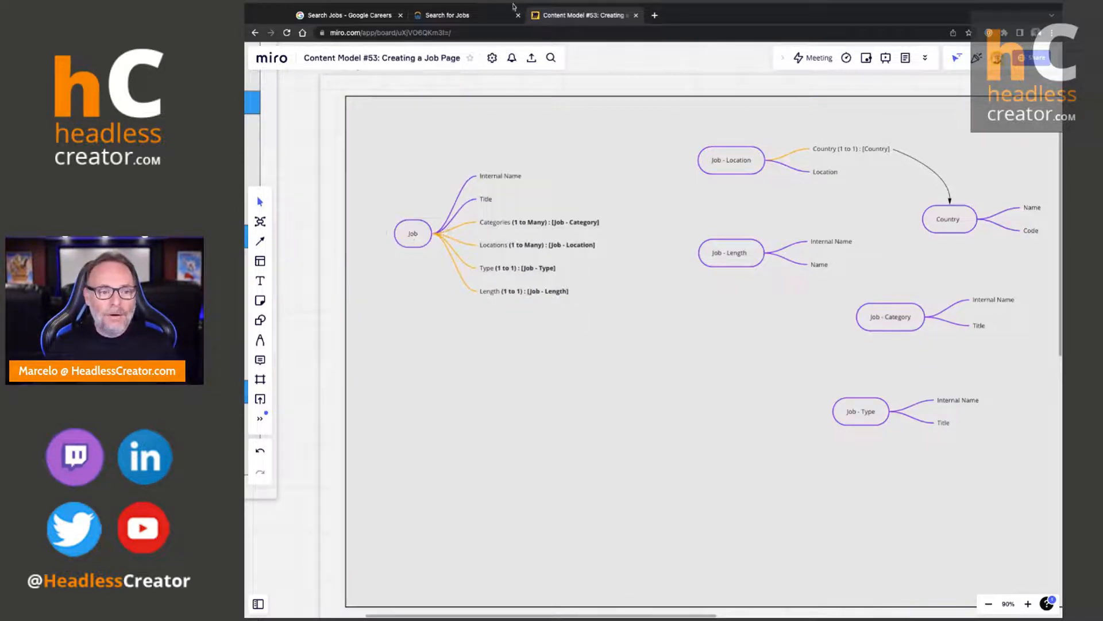
# Compare the Salesforce job search filters with the Categories, Locations, Type and Length references of Miro's Job map
pyautogui.click(448, 15)
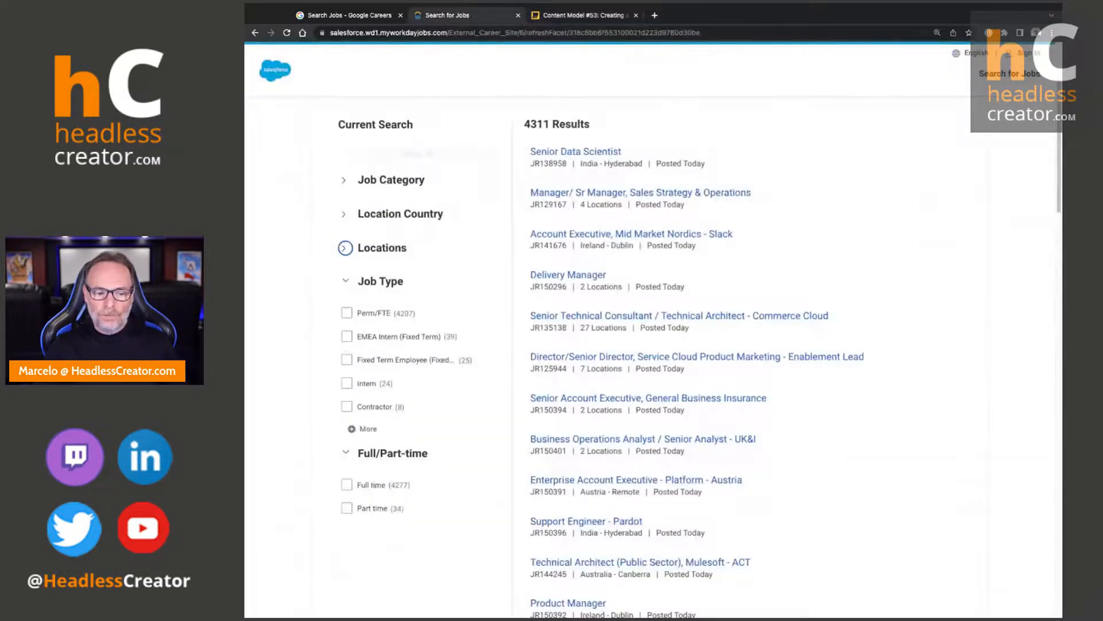
pyautogui.click(573, 19)
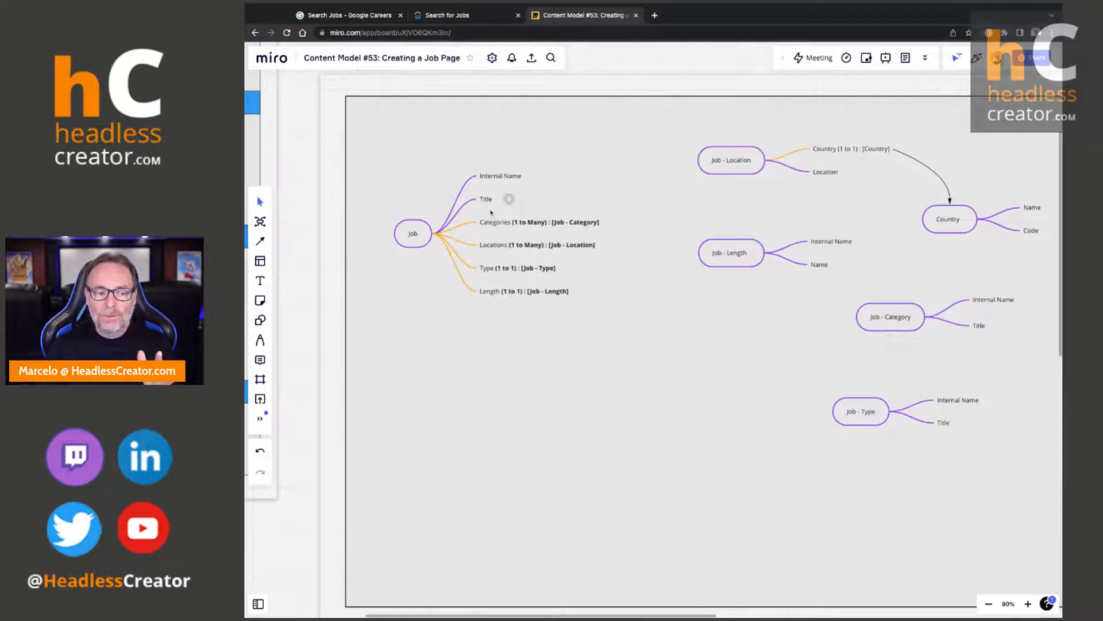
pyautogui.click(498, 223)
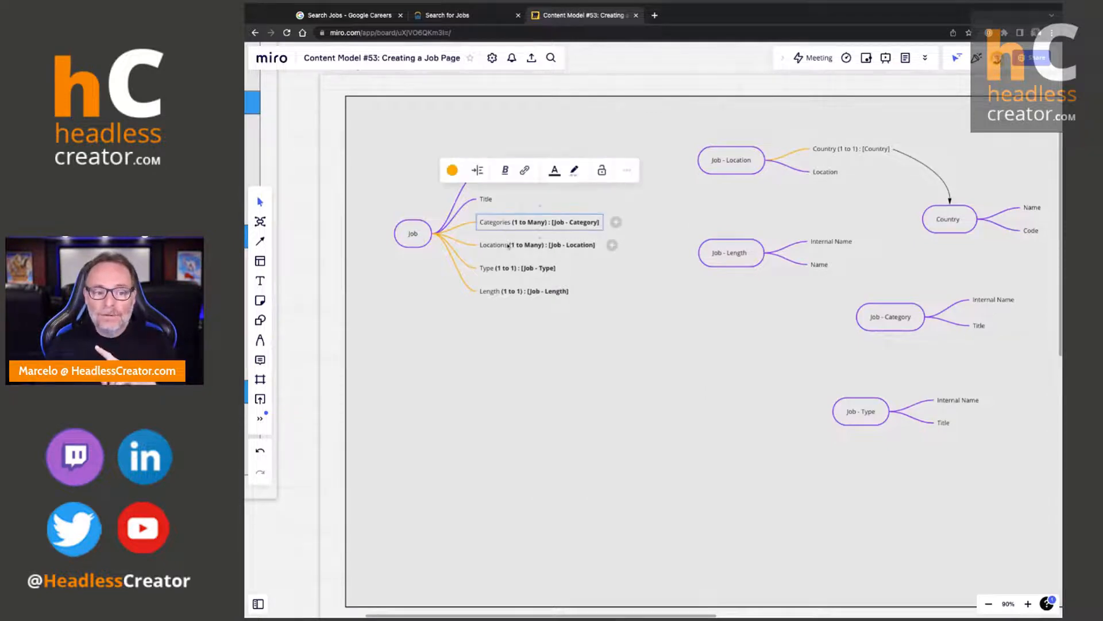
pyautogui.click(508, 247)
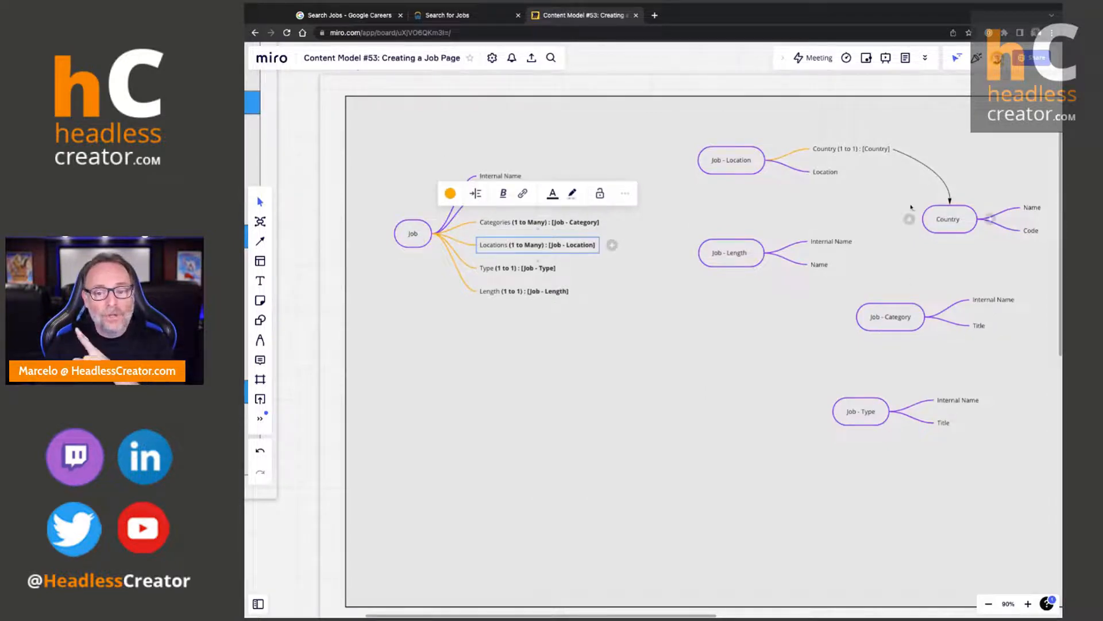
pyautogui.click(967, 225)
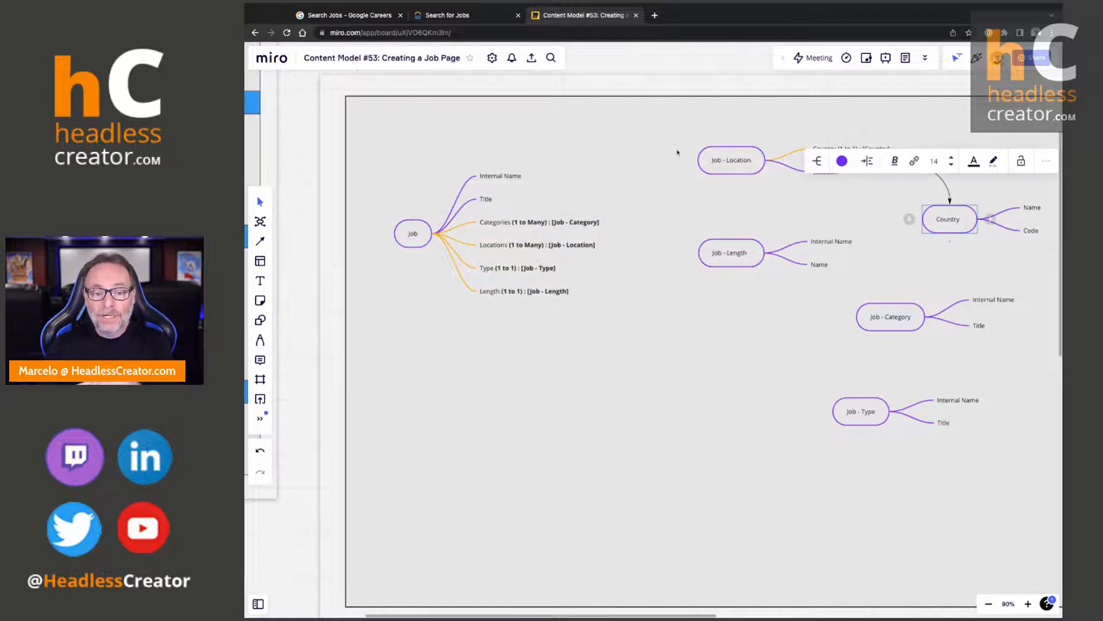
pyautogui.click(508, 268)
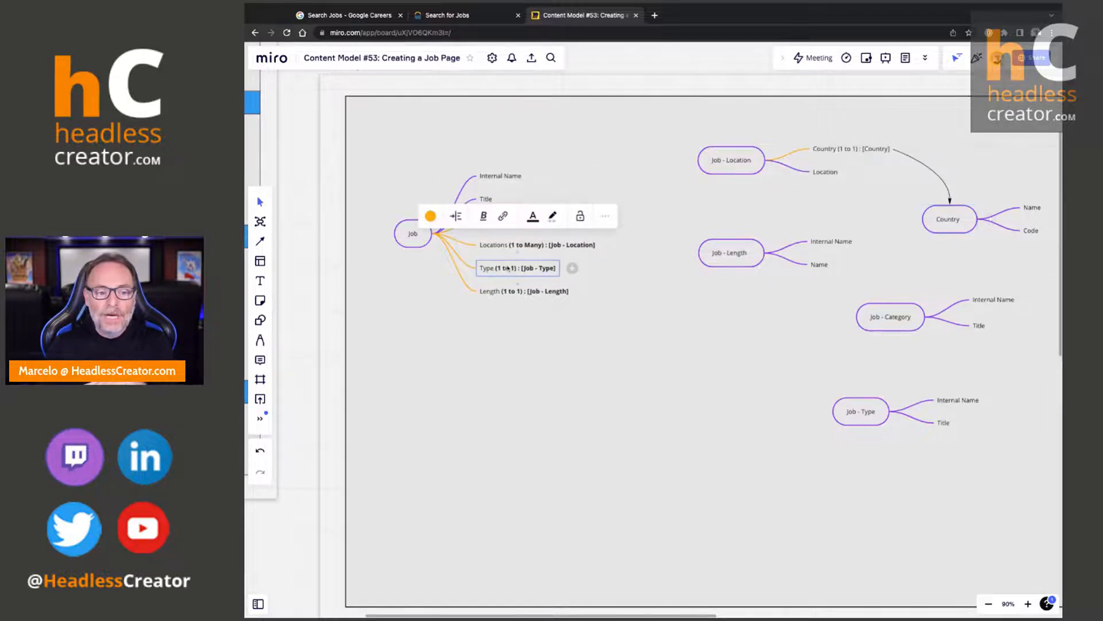
pyautogui.click(512, 291)
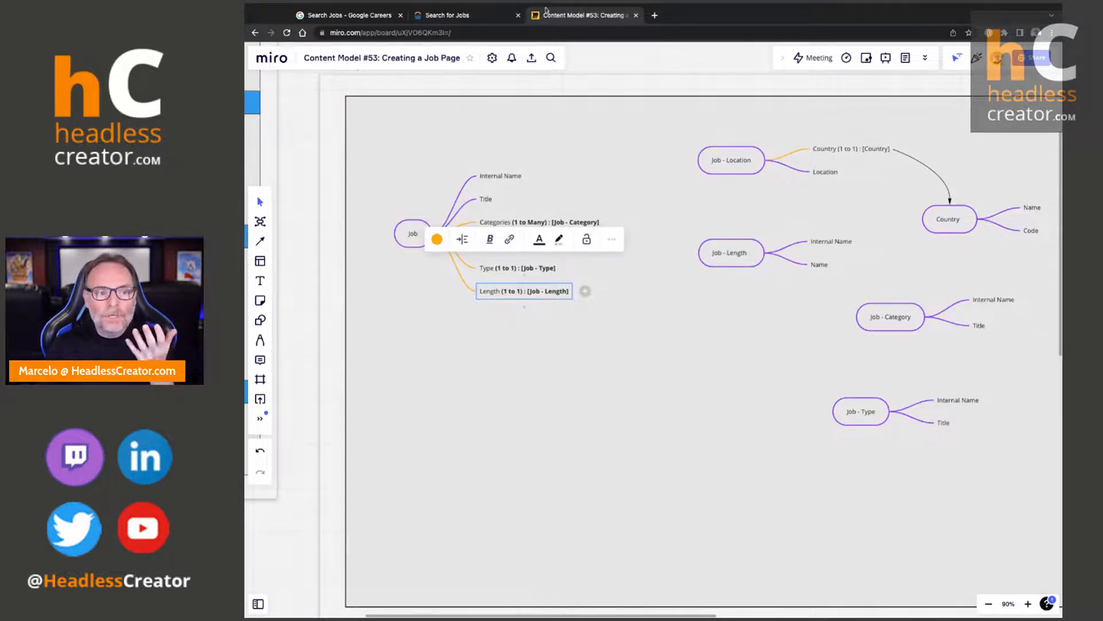
# Open the Senior Data Scientist posting on the Salesforce page, review its job details, and return to the Miro board
pyautogui.click(463, 14)
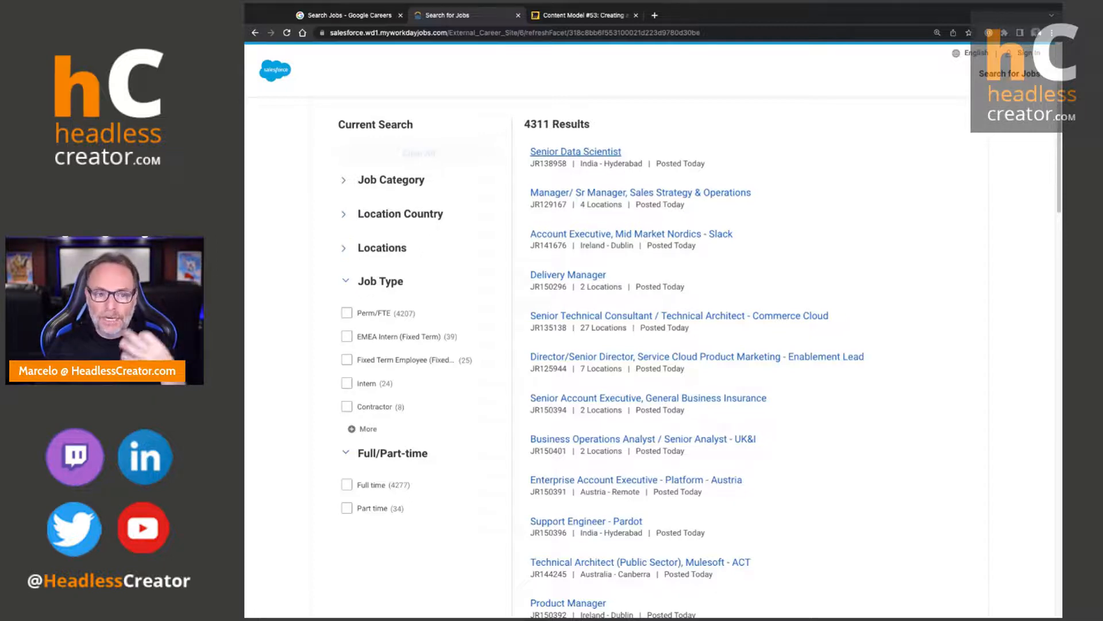
pyautogui.click(575, 152)
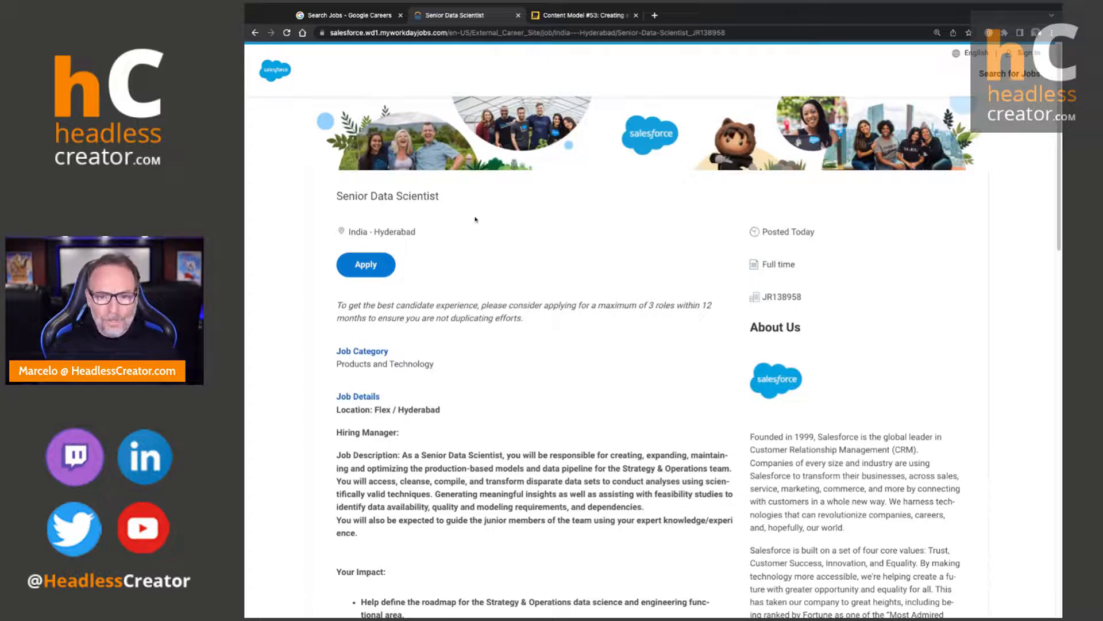
pyautogui.scroll(-2, 475, 220)
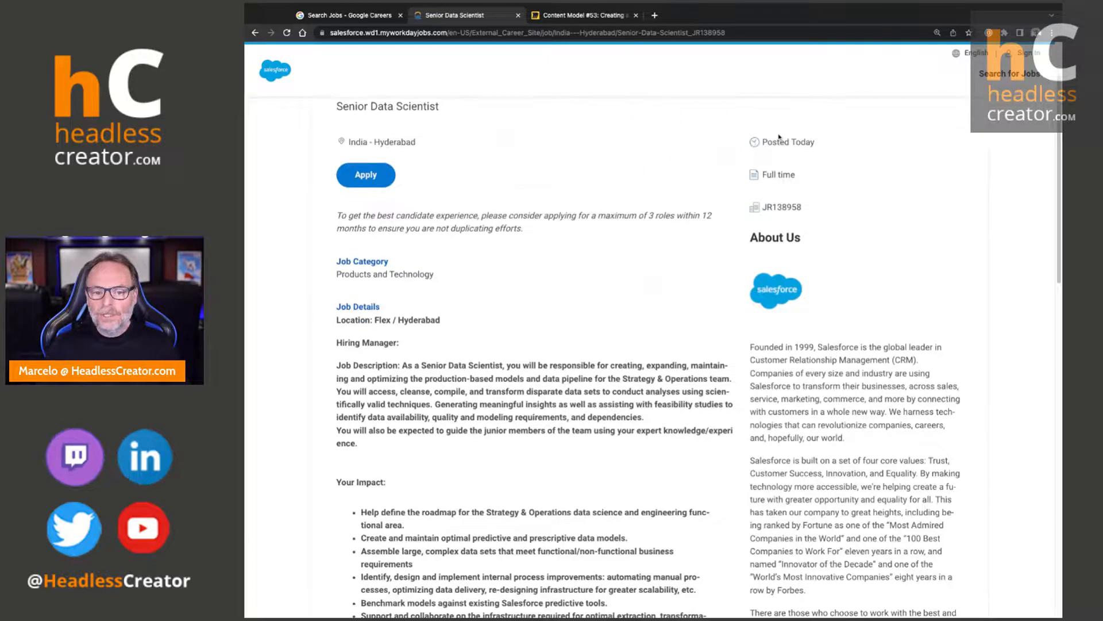
pyautogui.scroll(-1, 825, 194)
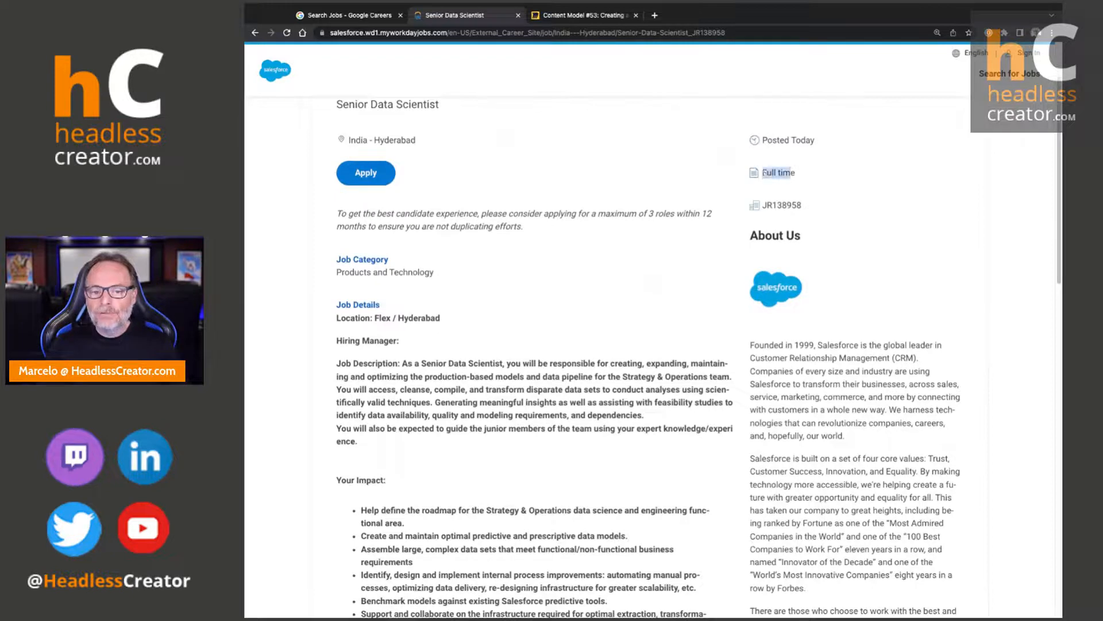
pyautogui.click(569, 15)
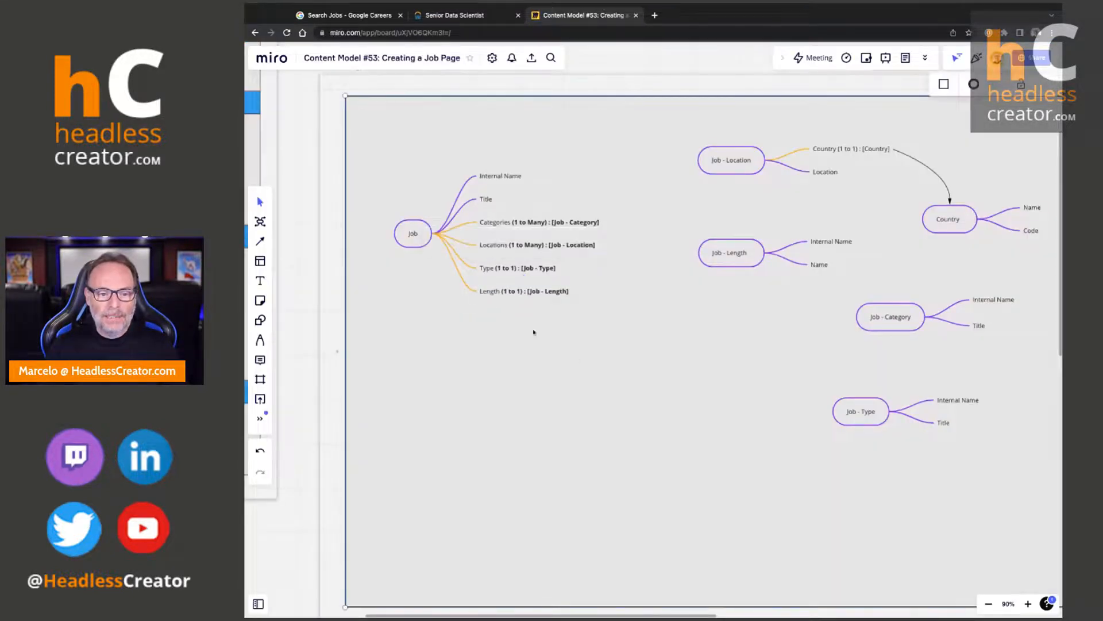
pyautogui.click(454, 15)
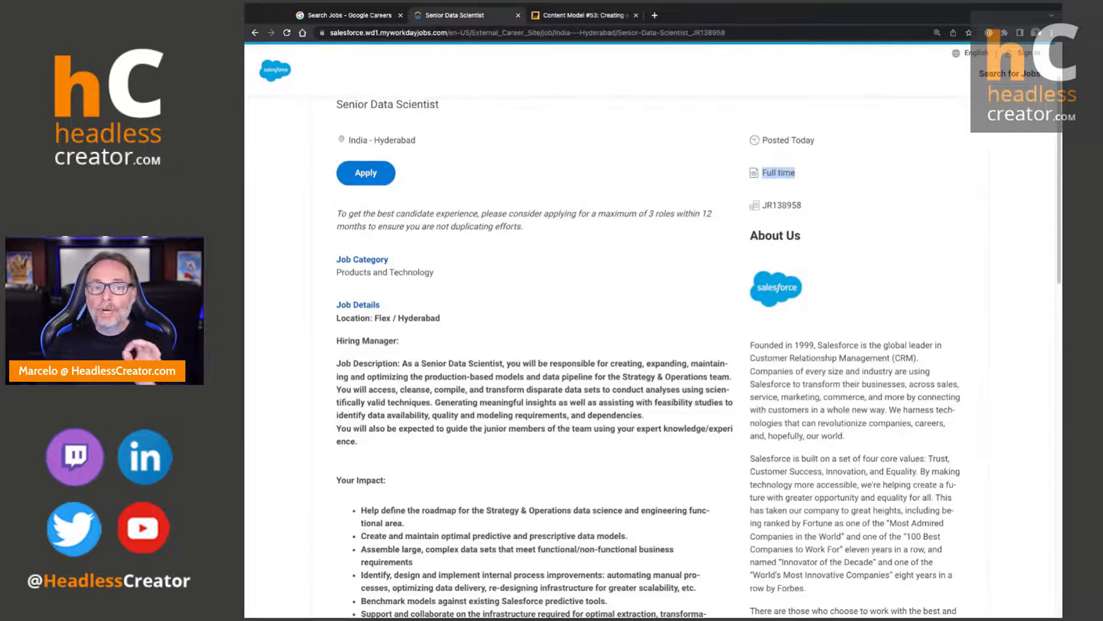
pyautogui.click(583, 14)
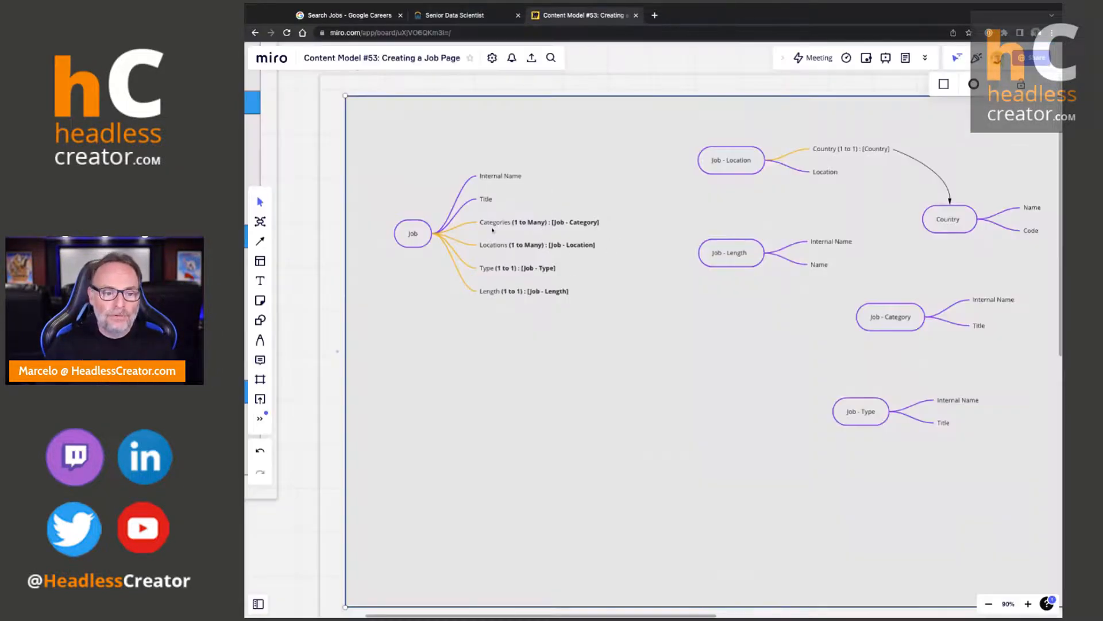
# Move the Job map down and its Internal Name and Title nodes up, leaving room for more nodes above Categories
pyautogui.click(418, 234)
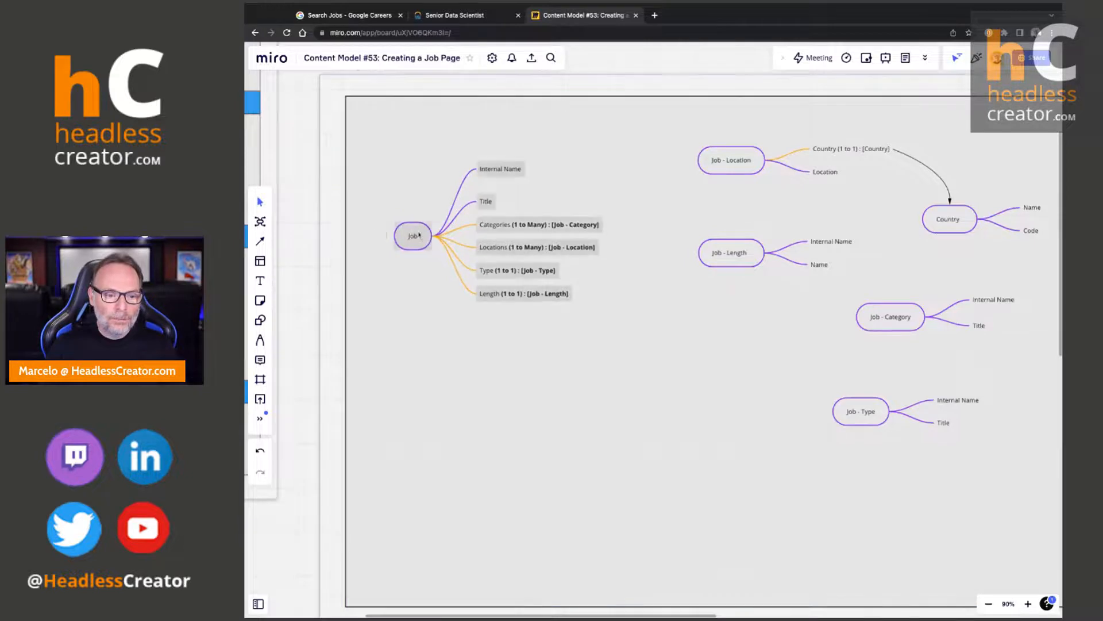
pyautogui.moveTo(419, 234); pyautogui.dragTo(413, 324)
pyautogui.moveTo(485, 260); pyautogui.dragTo(491, 145)
pyautogui.moveTo(477, 293); pyautogui.dragTo(488, 172)
# Add a "Job Code" node below Title in the Job map and color its branch purple
pyautogui.click(492, 170)
pyautogui.press('Return')
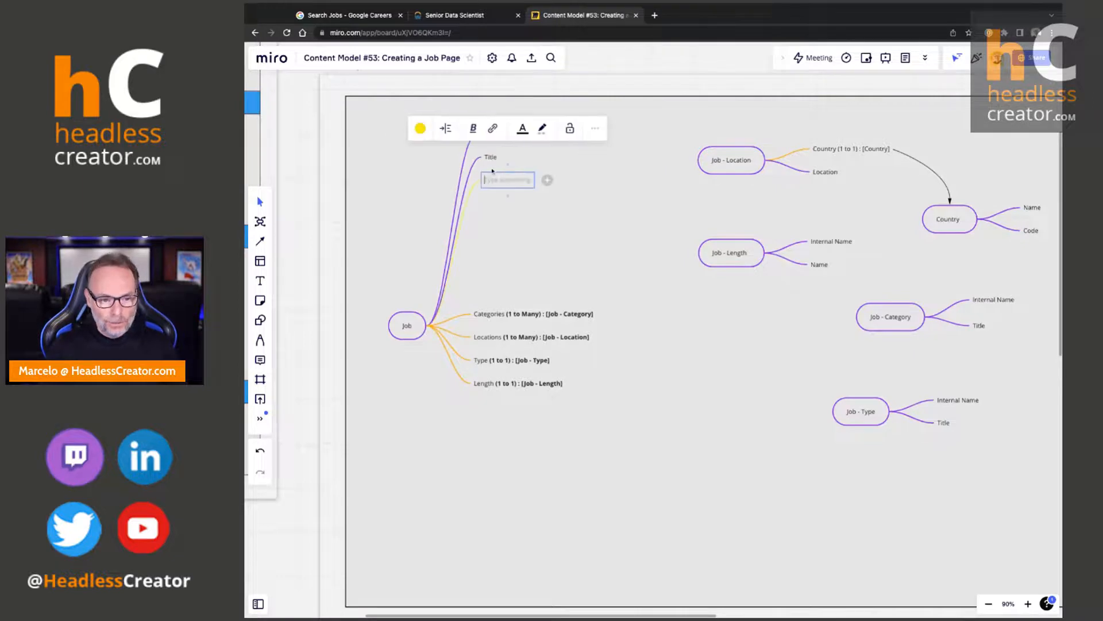
pyautogui.write('Job')
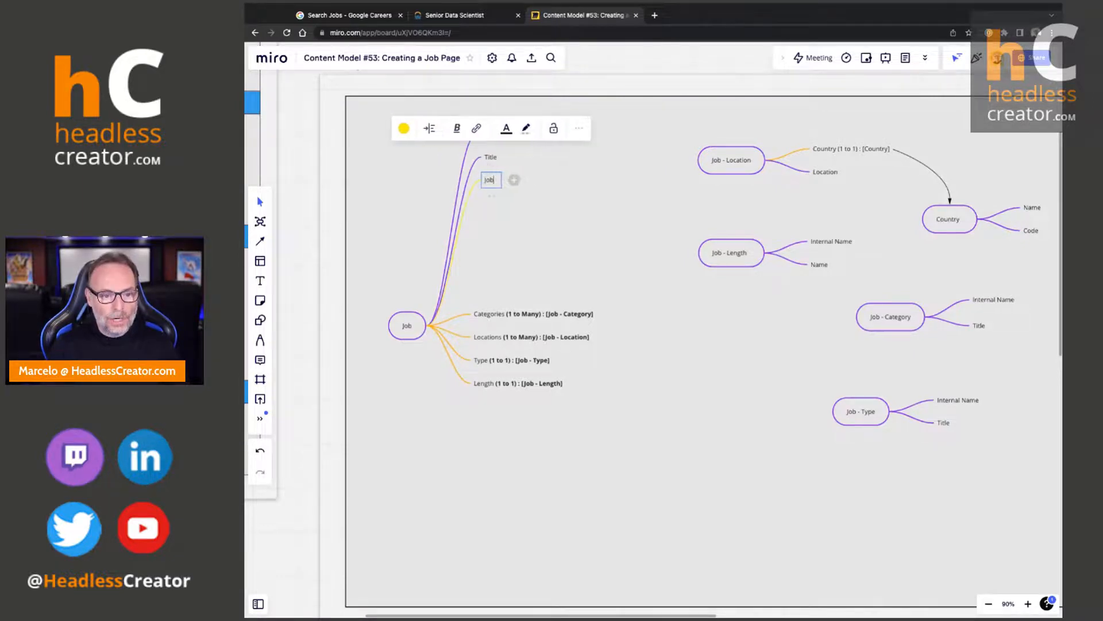
pyautogui.write(' Code')
pyautogui.click(410, 129)
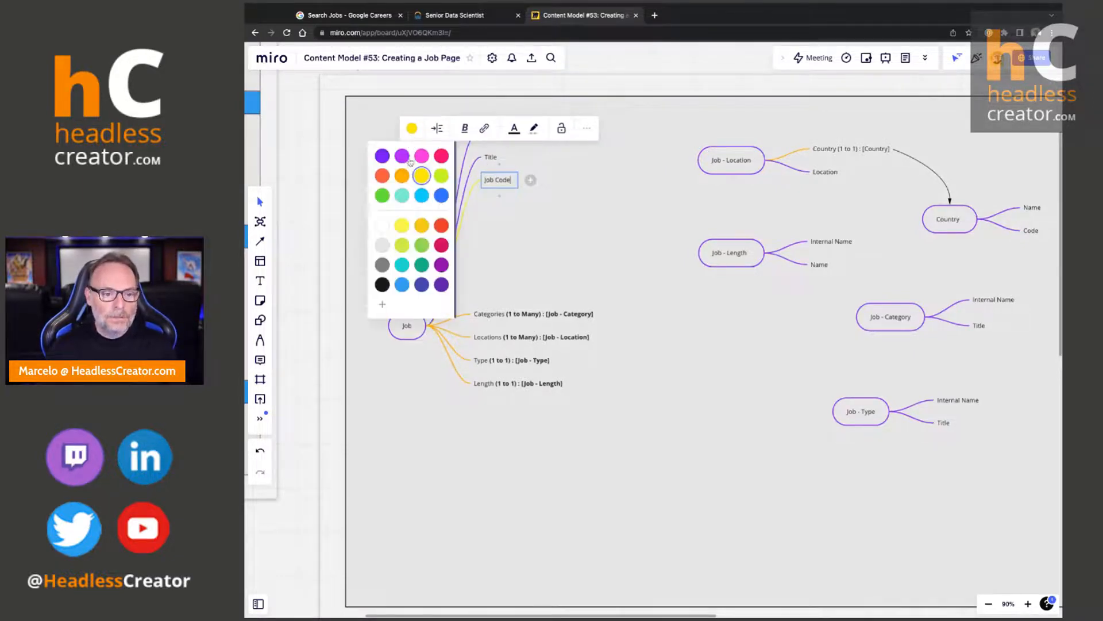
pyautogui.click(382, 156)
pyautogui.click(549, 235)
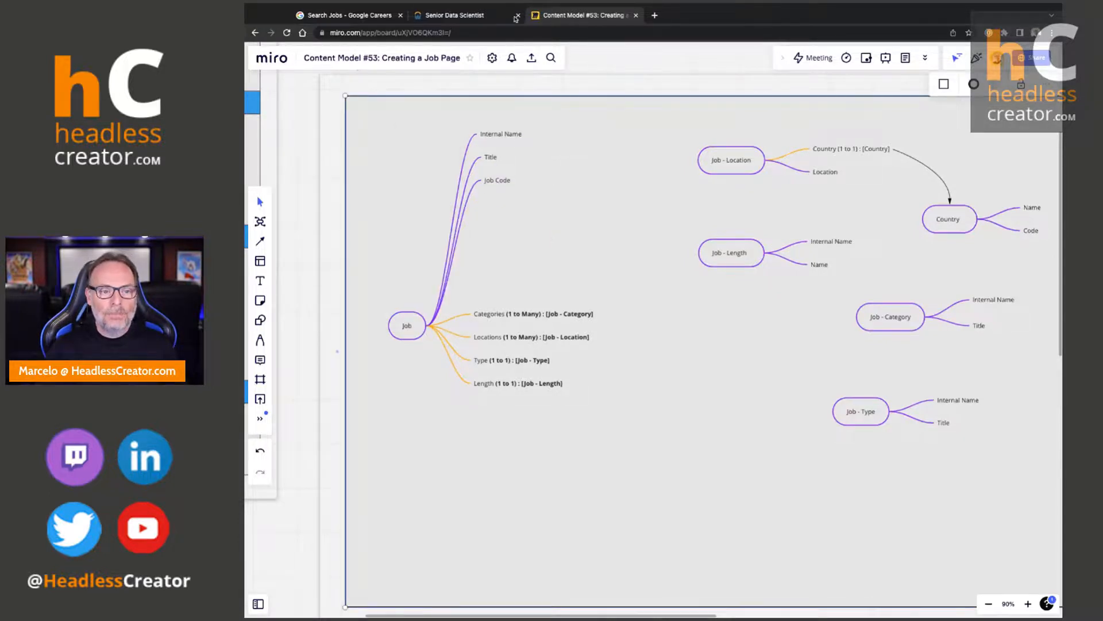
# Review the Senior Data Scientist posting's description, requirements and Similar Jobs section against Miro's Job map, ending on the Miro board
pyautogui.click(454, 15)
pyautogui.scroll(-2, 862, 237)
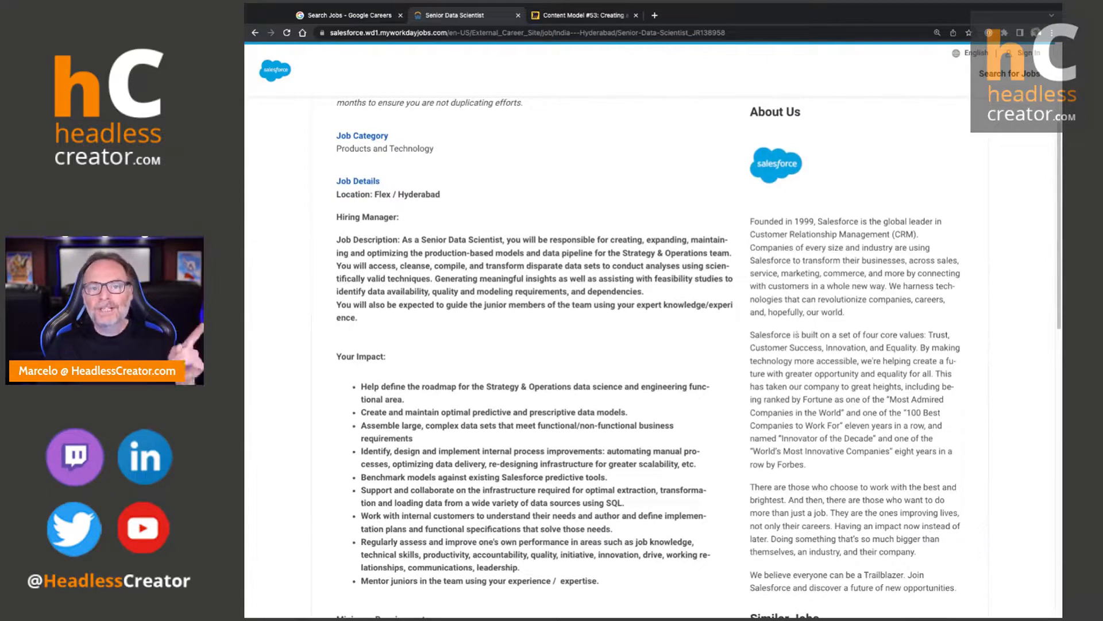
pyautogui.click(581, 18)
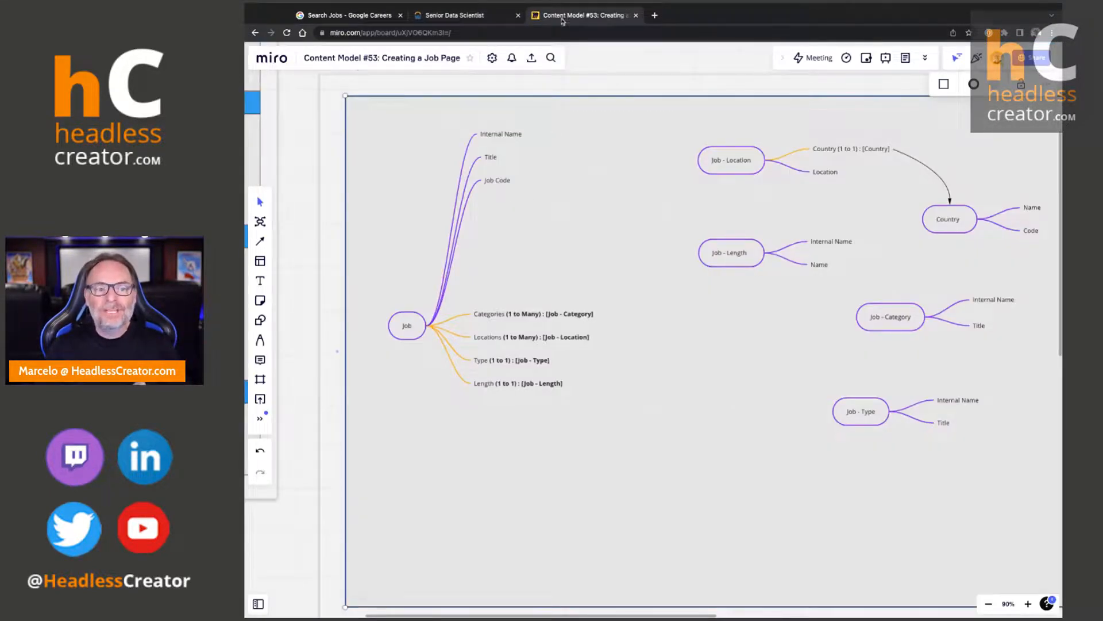
pyautogui.click(483, 16)
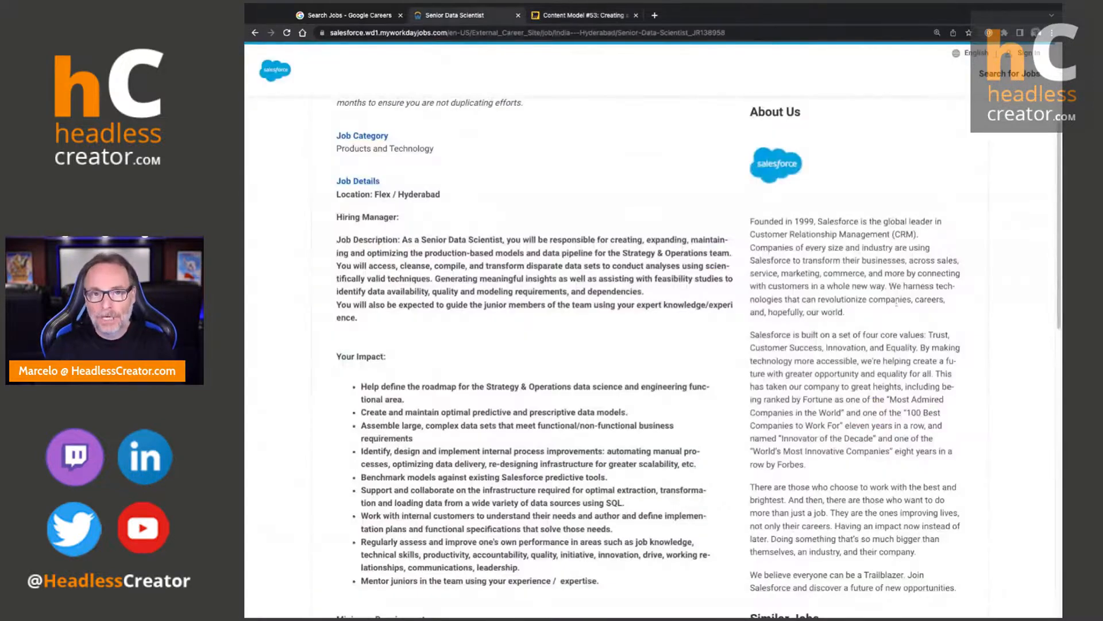
pyautogui.click(584, 22)
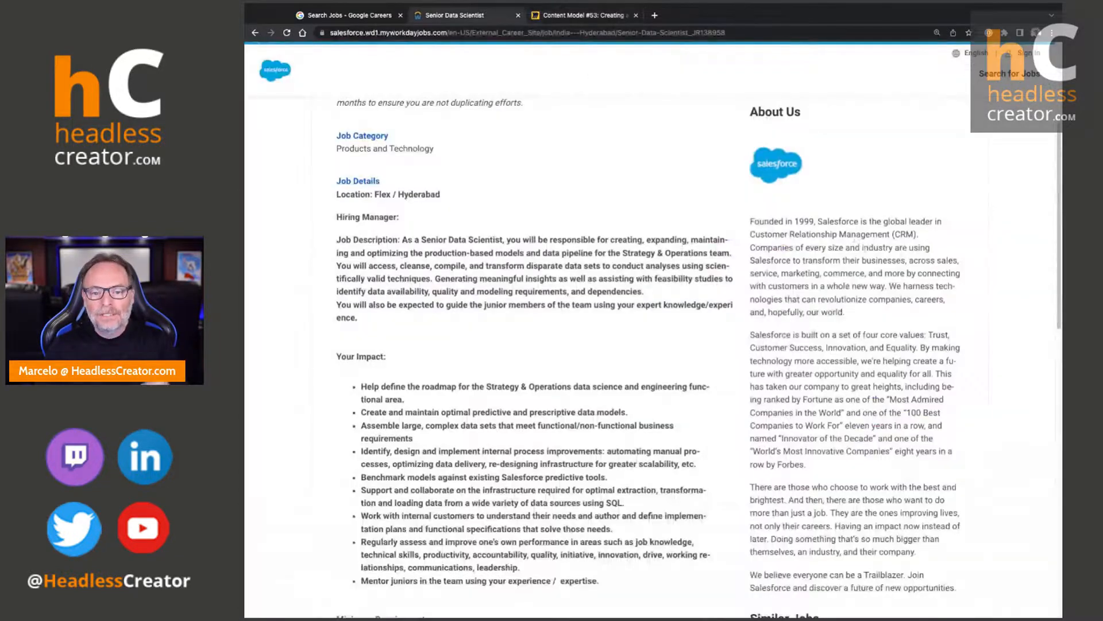
pyautogui.click(454, 19)
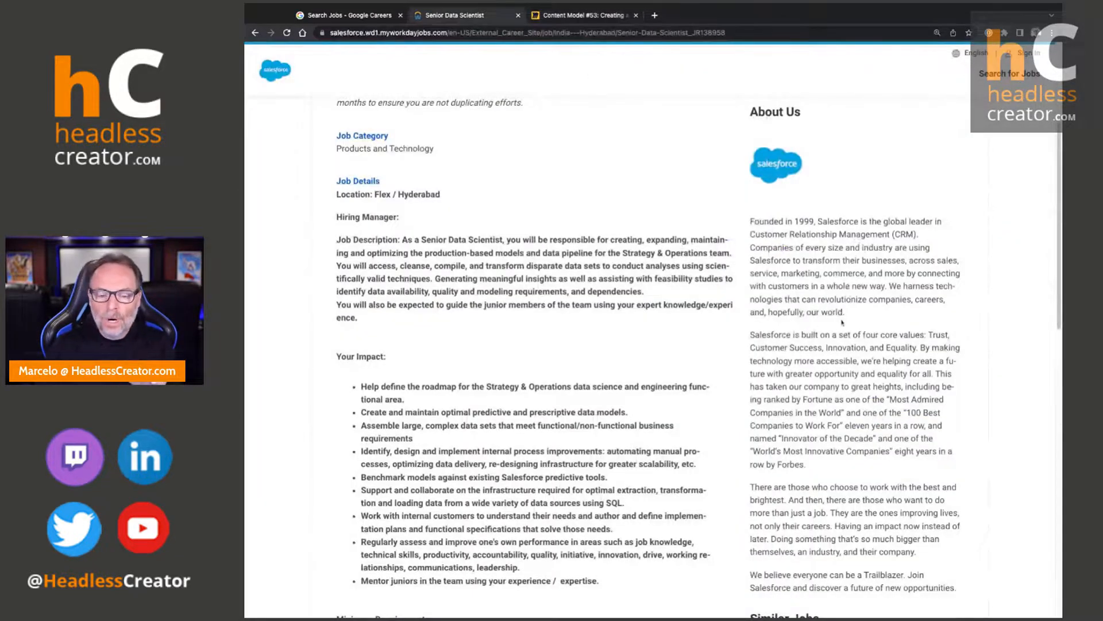
pyautogui.scroll(-5, 843, 323)
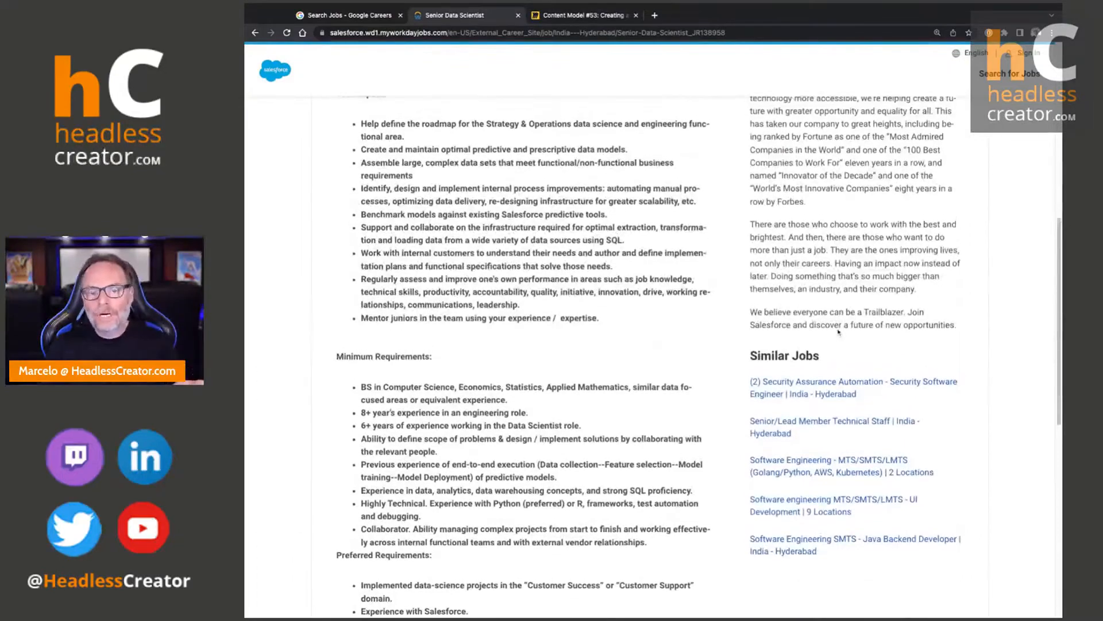
pyautogui.scroll(4, 838, 331)
pyautogui.scroll(-6, 837, 334)
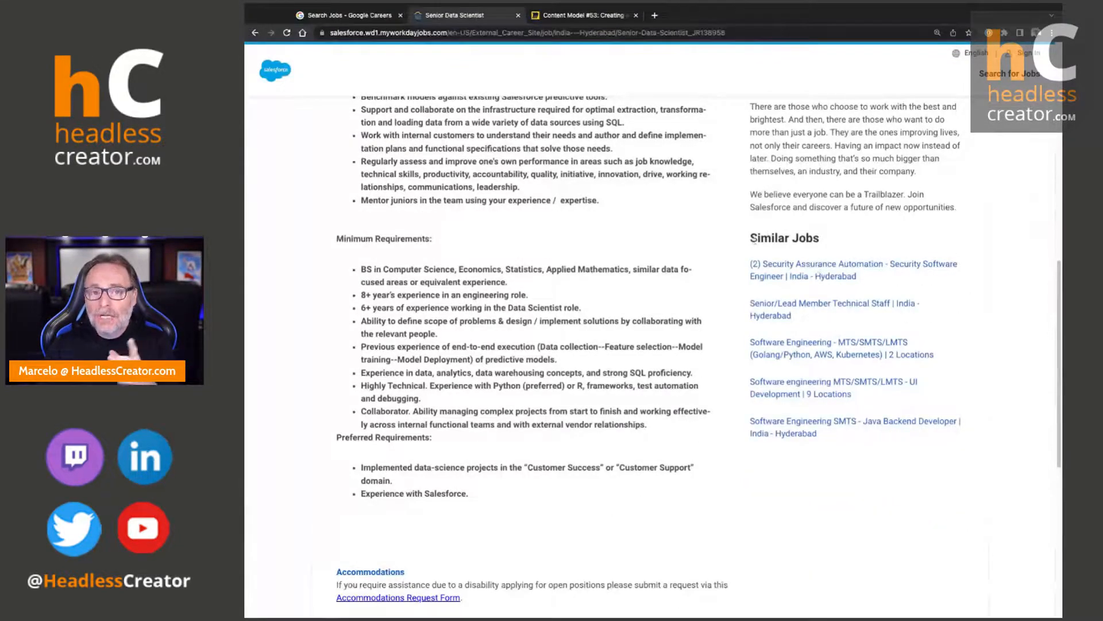
pyautogui.click(544, 17)
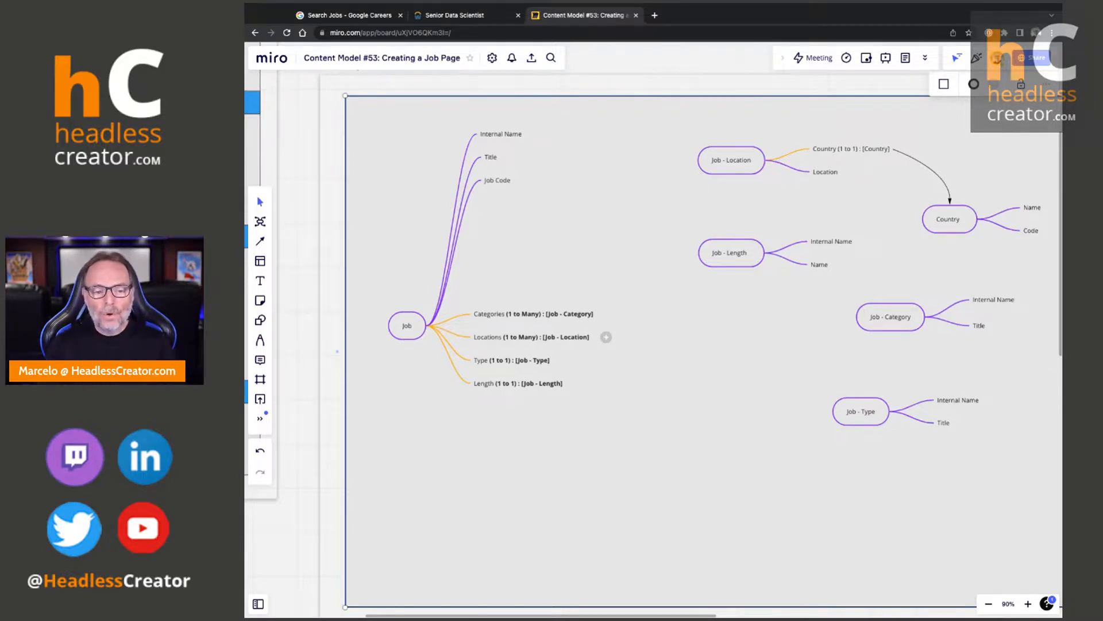
# Add a "Related Jobs (0 to Many) : [Job]" node below Length in the Job map
pyautogui.press('Escape')
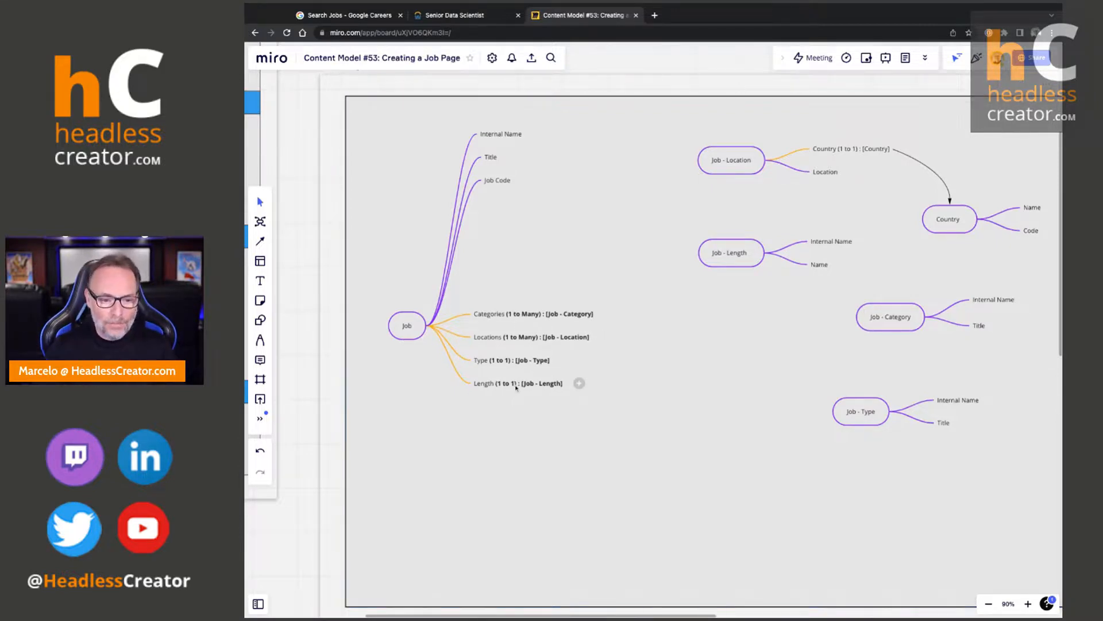
pyautogui.click(516, 383)
pyautogui.press('Return')
pyautogui.write('Re')
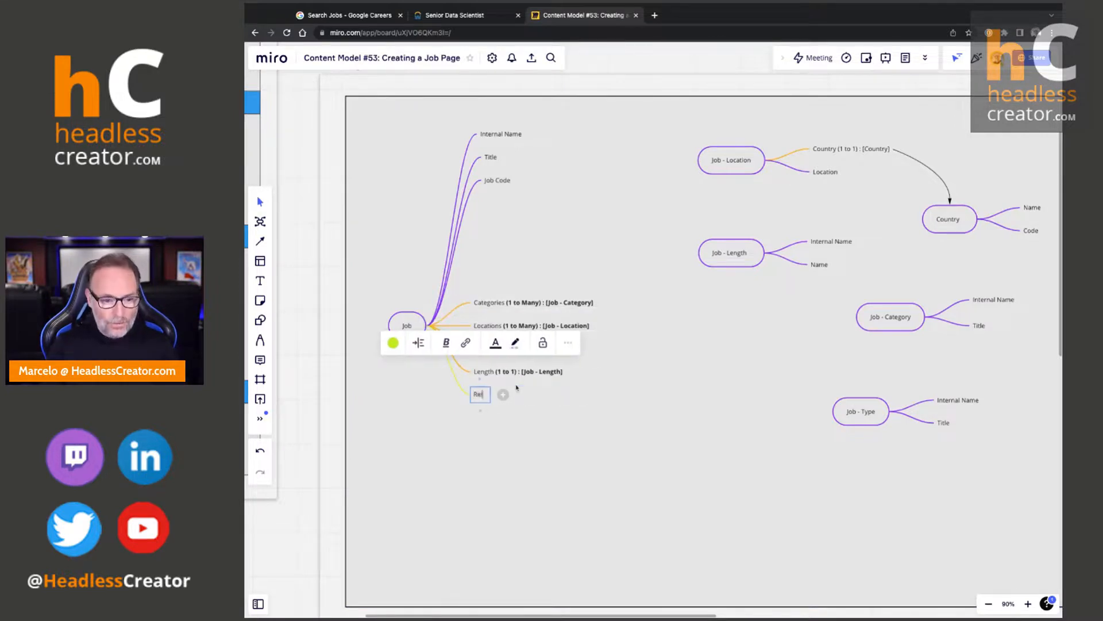
pyautogui.write('lated Jobs (')
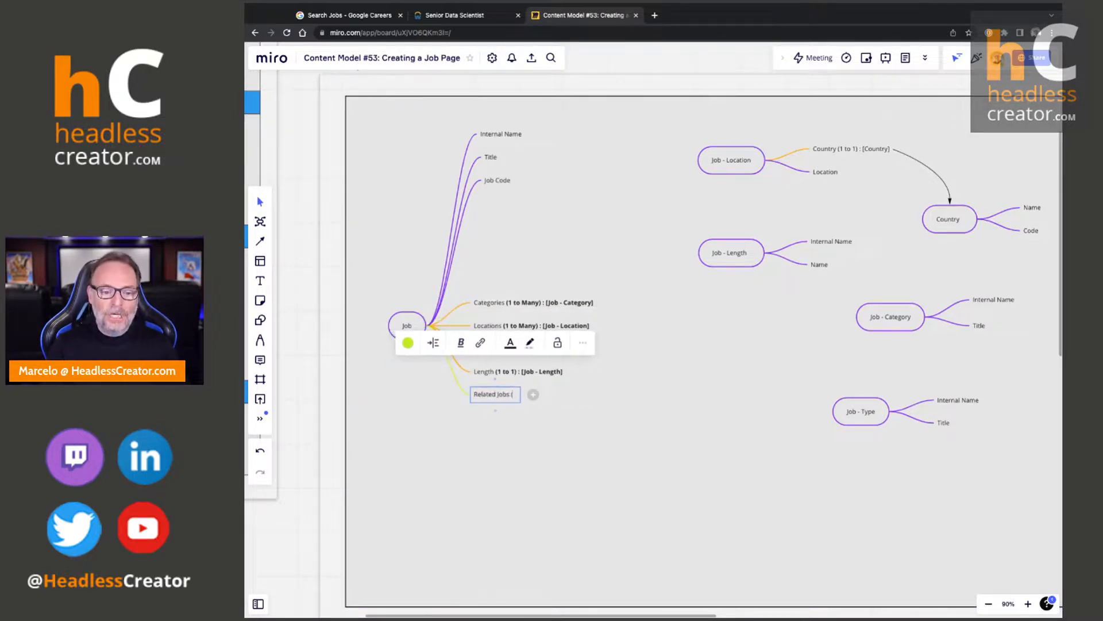
pyautogui.write('0 to Ma')
pyautogui.write(') : [')
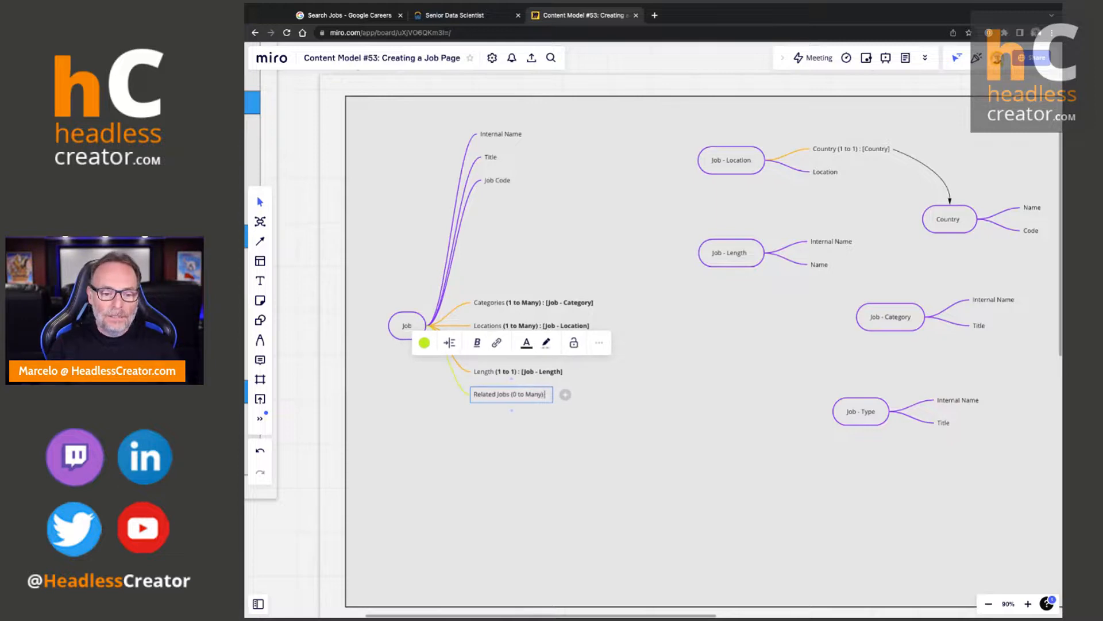
pyautogui.write('Job]')
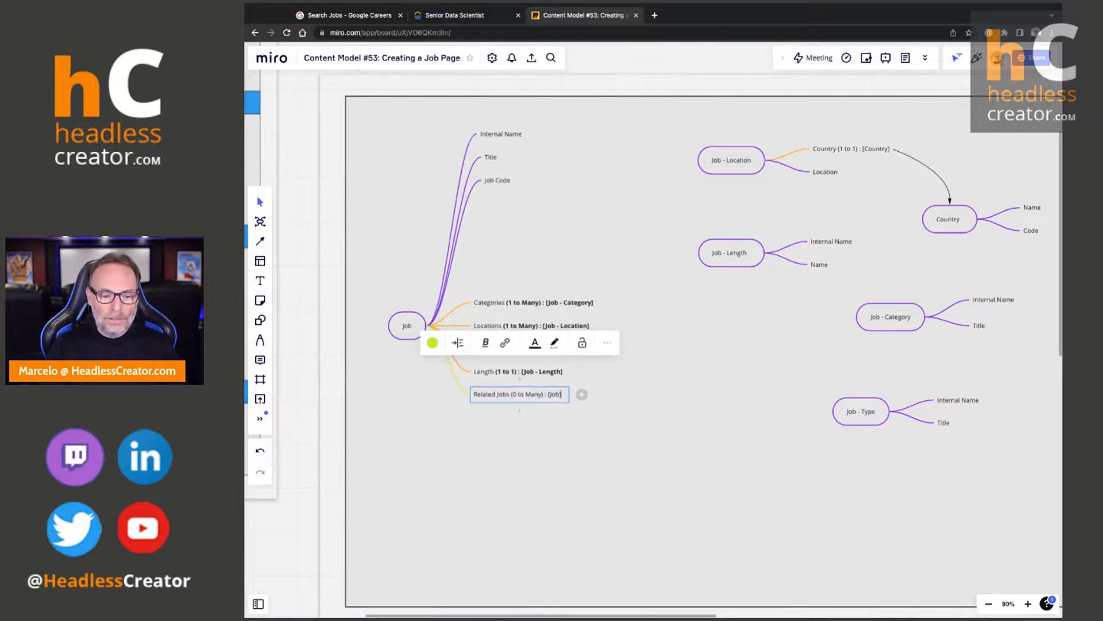
# Bold the "(0 to Many) : [Job]" part of the Related Jobs node and color its branch orange
pyautogui.hotkey('shift', 'Home')
pyautogui.hotkey('shift', 'Right')
pyautogui.hotkey('shift', 'Right')
pyautogui.hotkey('shift', 'Right')
pyautogui.hotkey('shift', 'Right')
pyautogui.hotkey('shift', 'Right')
pyautogui.hotkey('shift', 'Right')
pyautogui.hotkey('shift', 'Right')
pyautogui.hotkey('shift', 'Right')
pyautogui.hotkey('shift', 'Right')
pyautogui.hotkey('shift', 'Right')
pyautogui.hotkey('shift', 'Right')
pyautogui.hotkey('shift', 'Right')
pyautogui.hotkey('shift', 'Right')
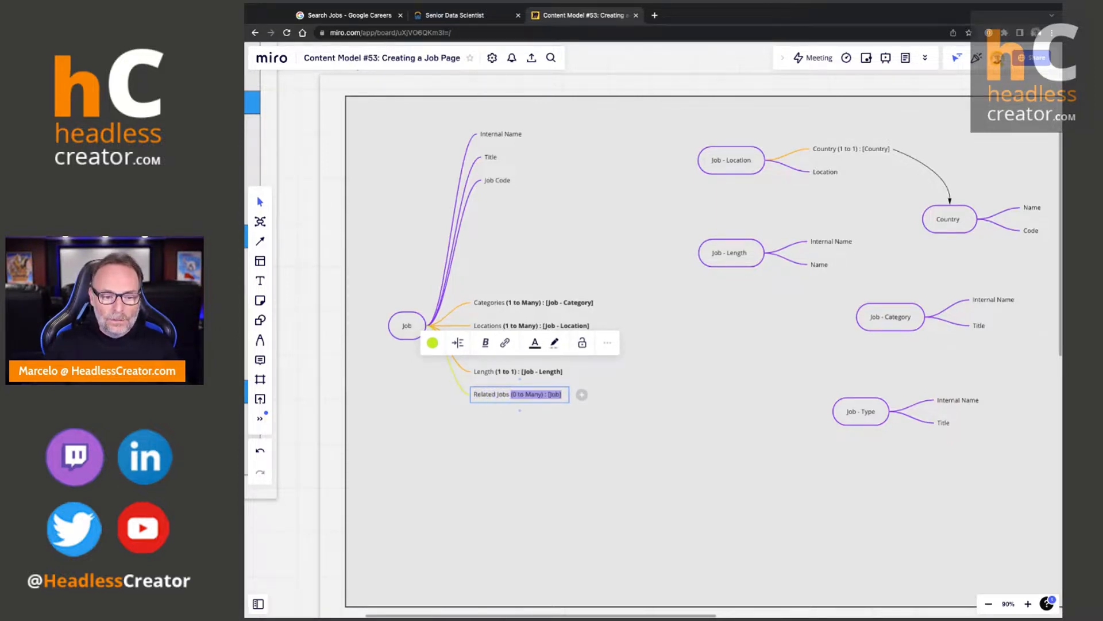
pyautogui.hotkey('ctrl', 'b')
pyautogui.click(433, 344)
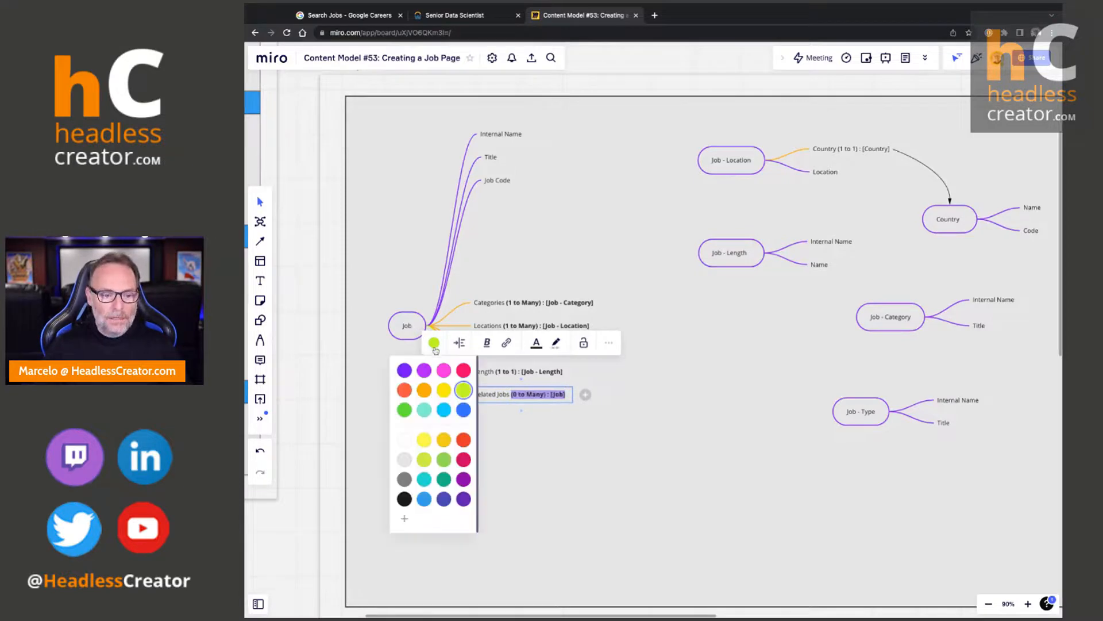
pyautogui.click(424, 390)
pyautogui.click(636, 469)
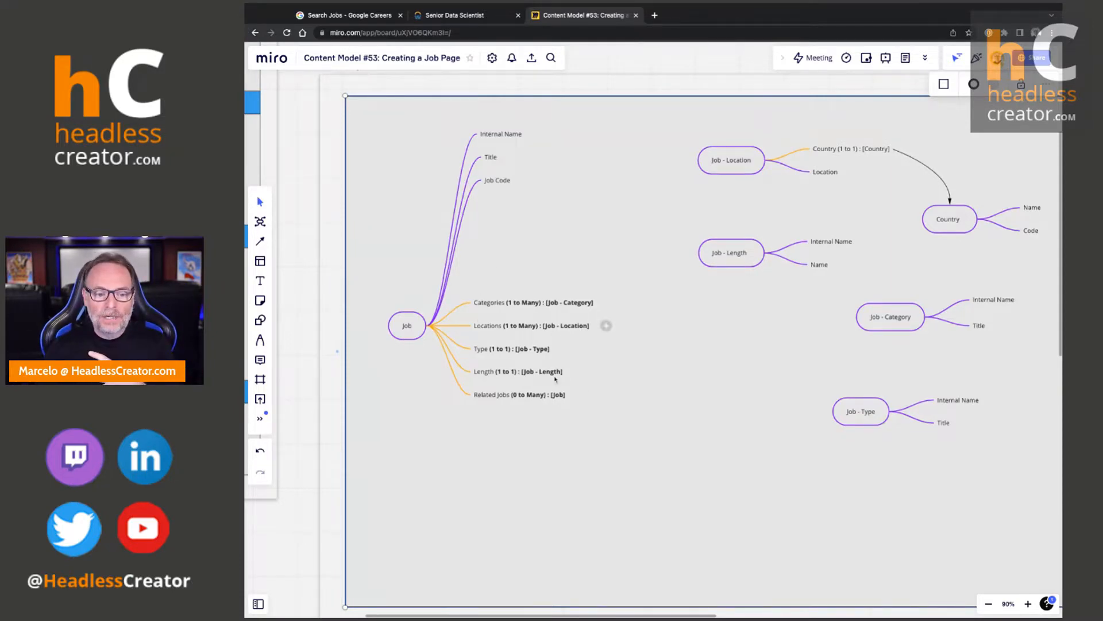
pyautogui.click(520, 400)
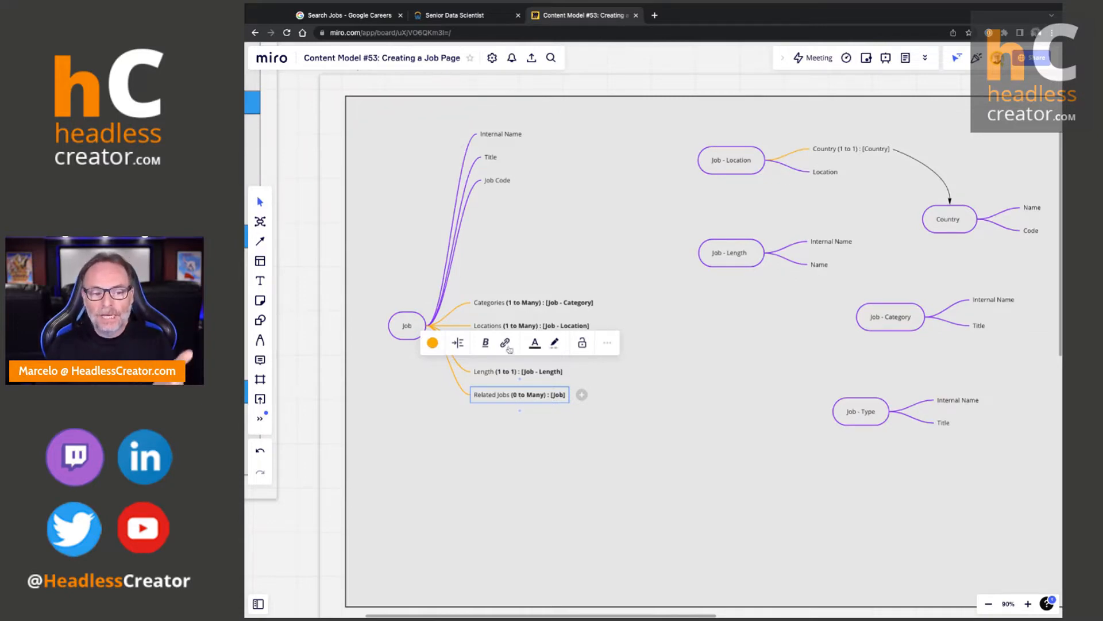
pyautogui.click(747, 410)
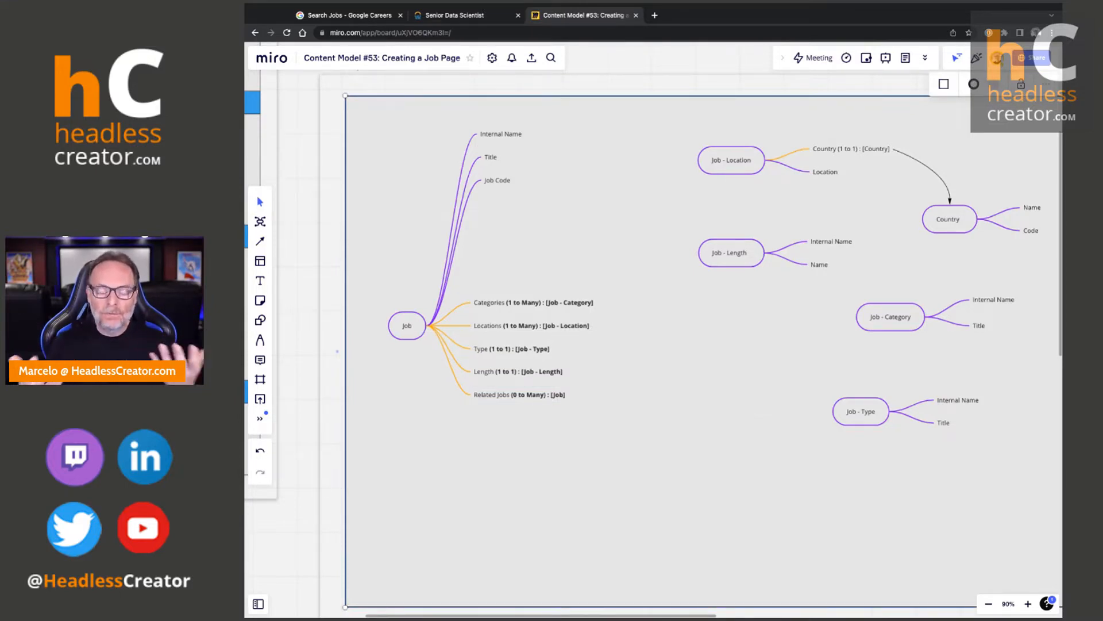
pyautogui.click(525, 395)
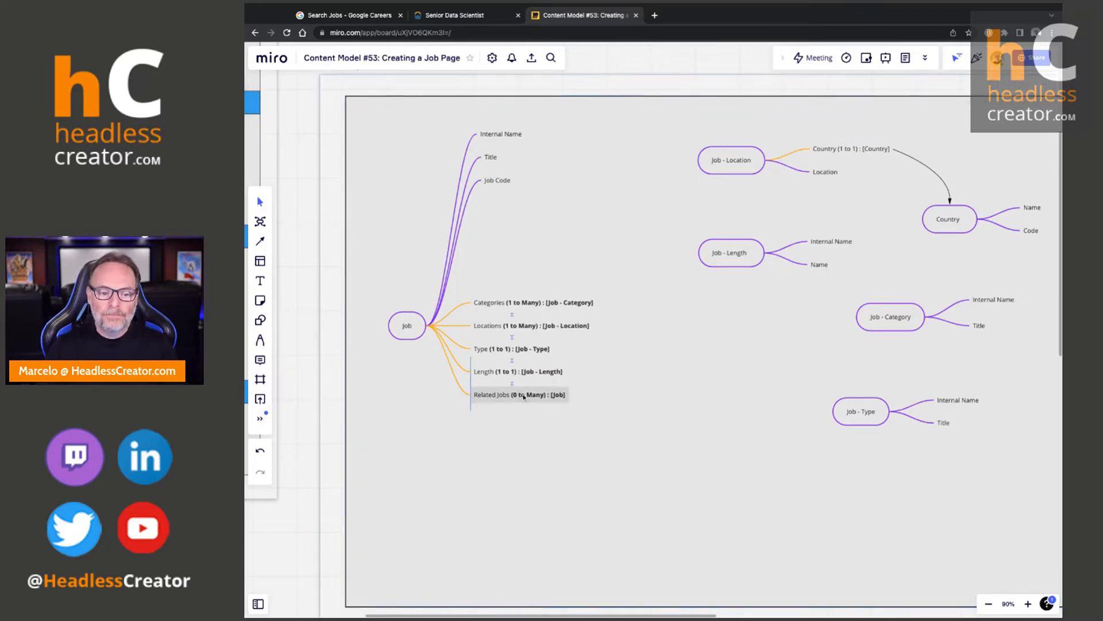
pyautogui.moveTo(526, 397); pyautogui.dragTo(525, 397)
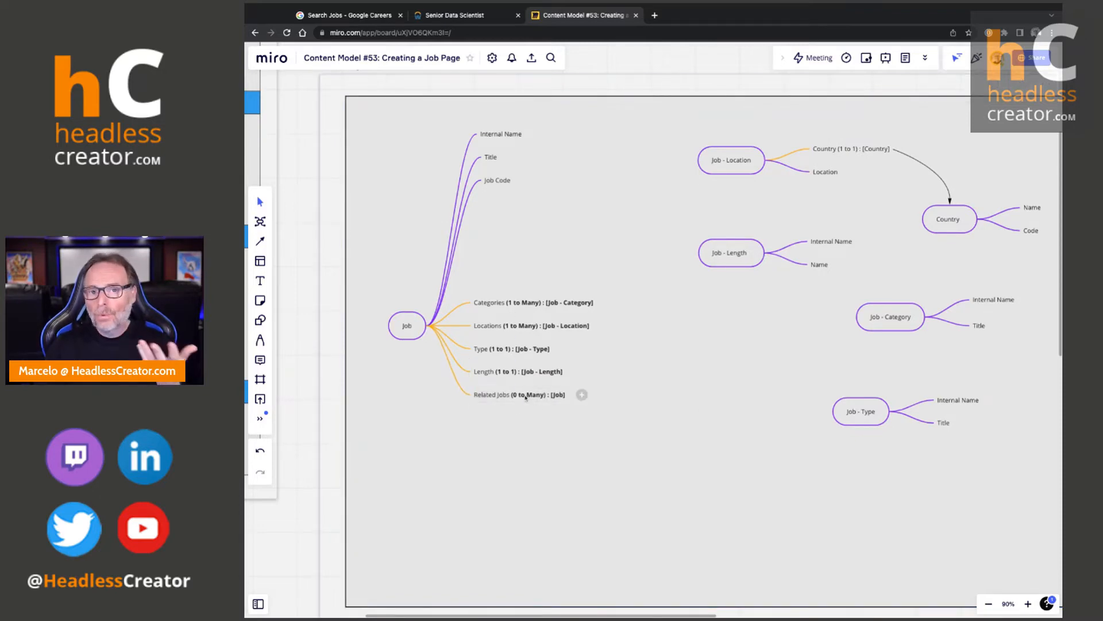